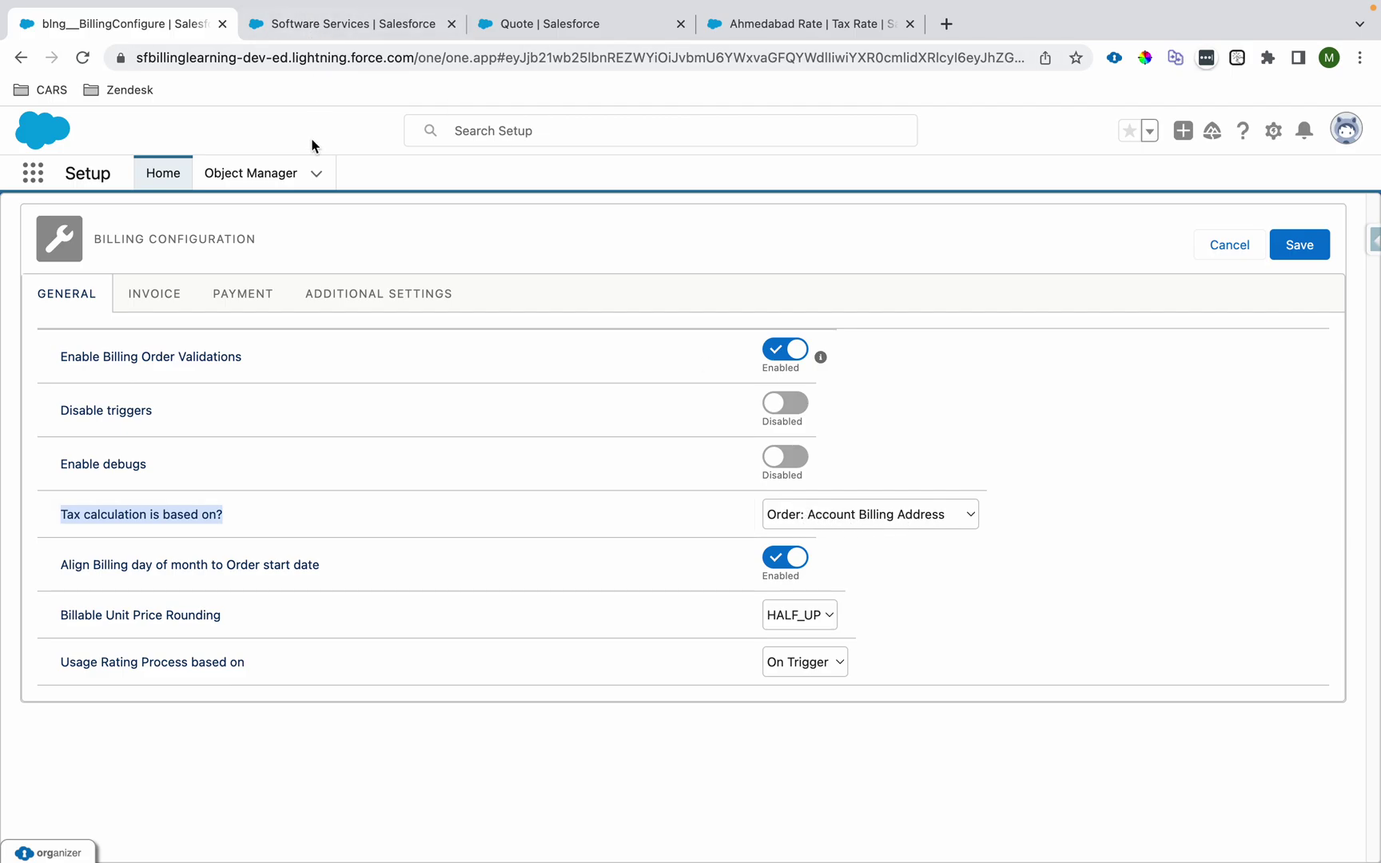
Step: Switch to the Software Services product record
left_click(370, 33)
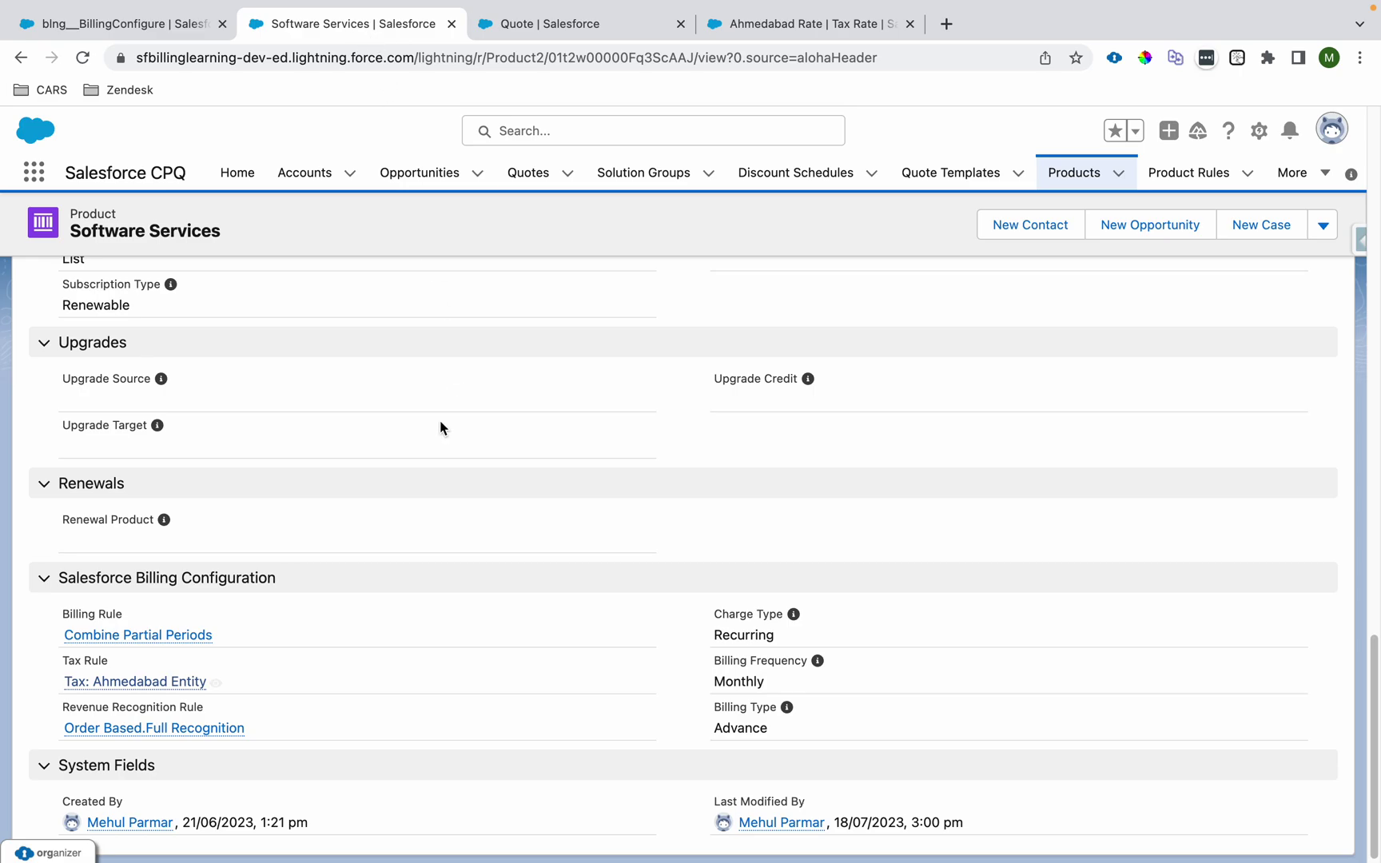
Step: Review the Software Services product's Combine Partial Periods billing rule
scroll(440, 428, "up", 15)
left_click(75, 248)
left_click_drag(74, 248, 291, 258)
scroll(291, 258, "down", 15)
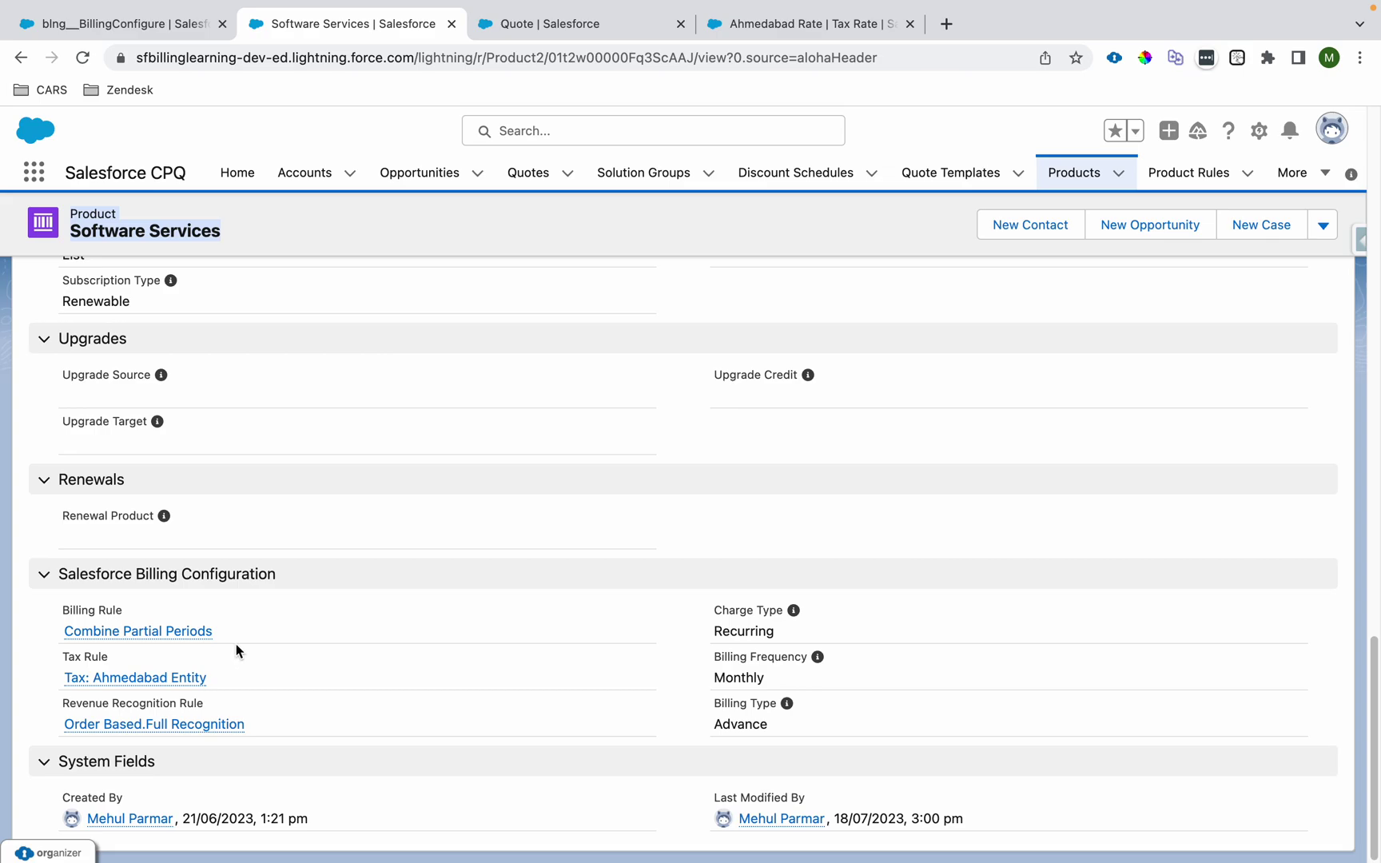
left_click_drag(237, 643, 9, 629)
left_click(331, 638)
left_click_drag(258, 632, 68, 631)
mouse_move(62, 632)
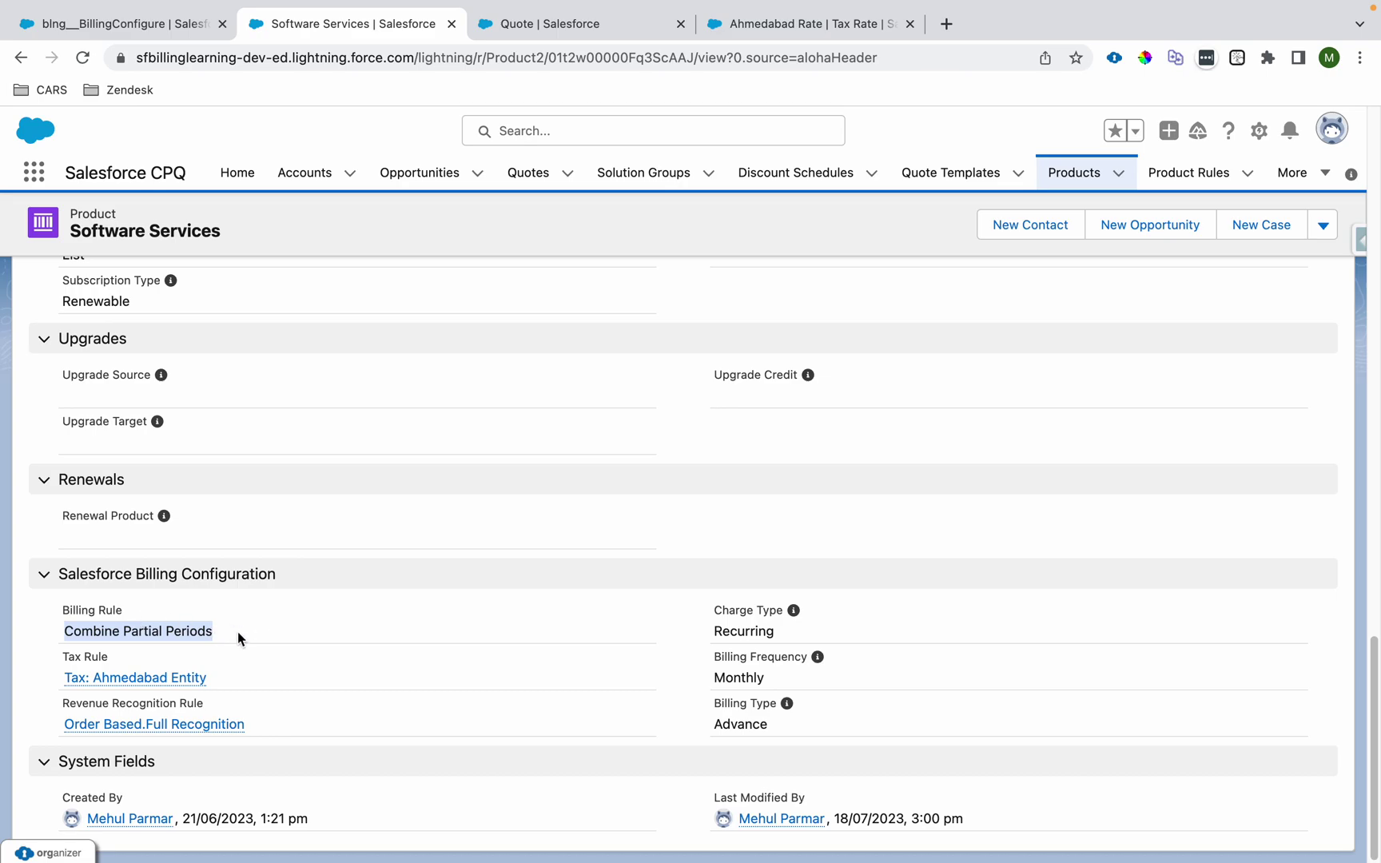
left_click(237, 639)
left_click_drag(237, 637, 228, 637)
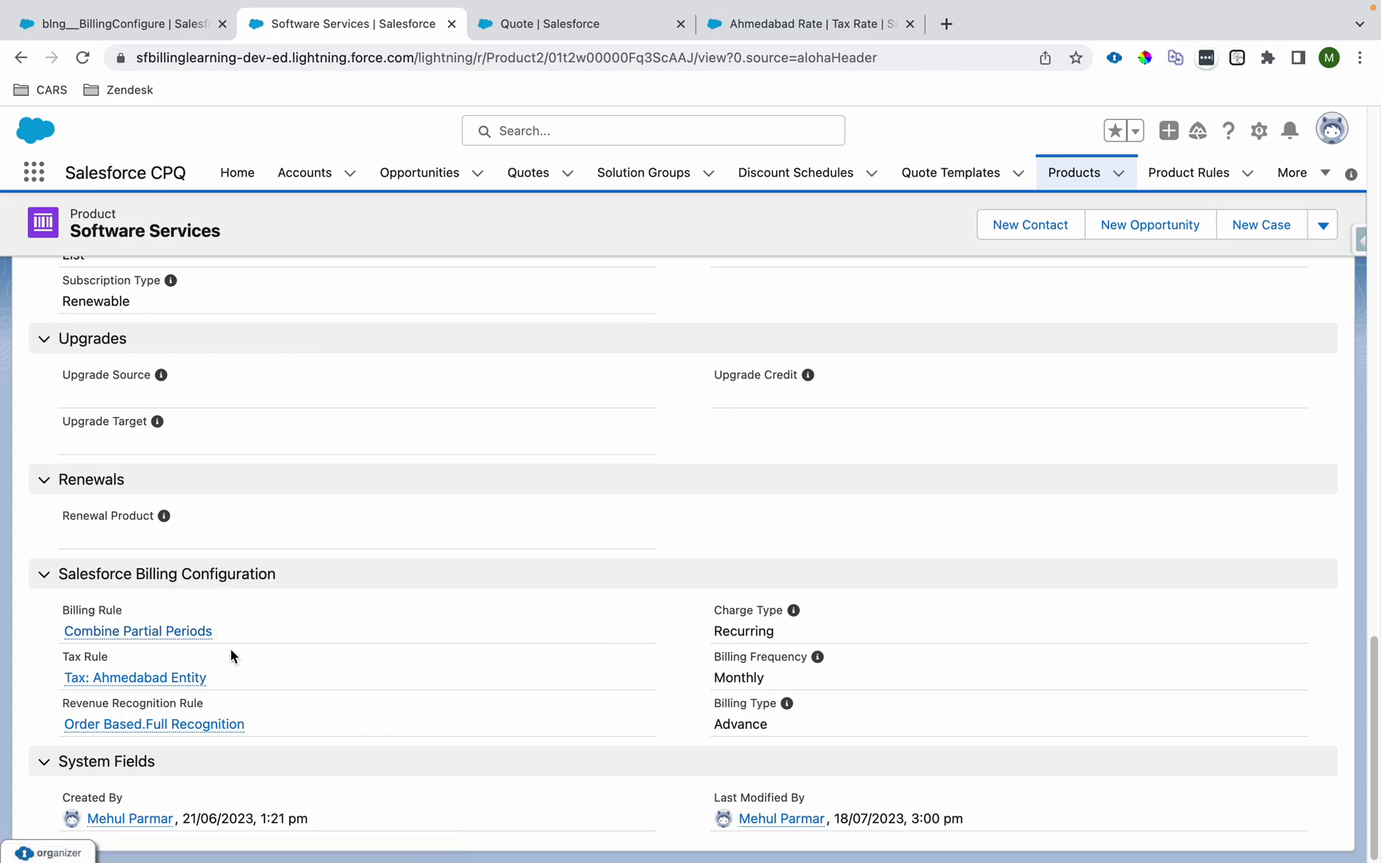
Step: Open the Tax: Ahmedabad Entity tax rule in its own tab and view it
left_click_drag(62, 656, 183, 662)
left_click(175, 681, "super")
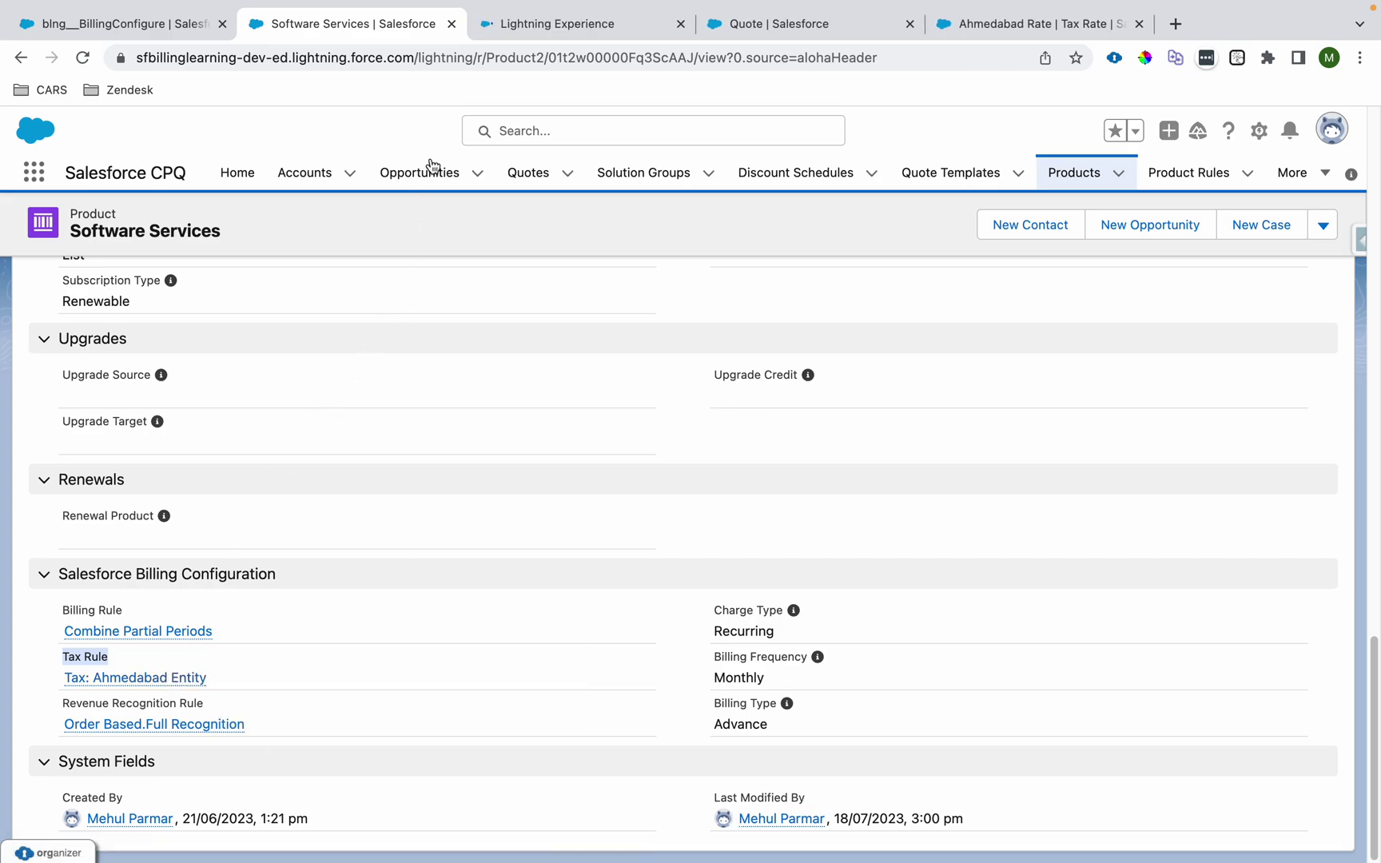
left_click(487, 24)
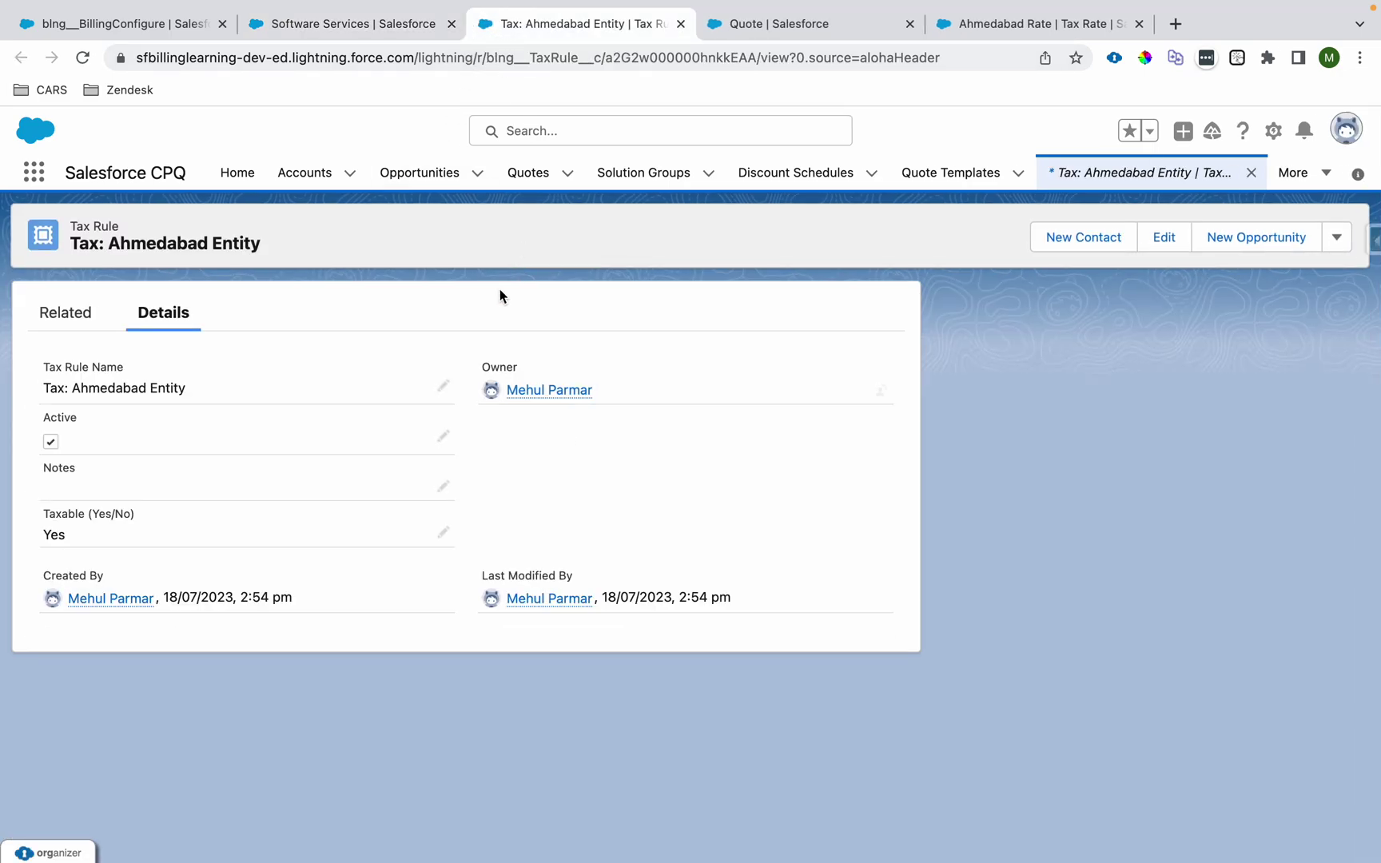
Step: Confirm the tax rule is active and taxable, then open related treatment Taxt Integration 1
left_click_drag(46, 424, 73, 420)
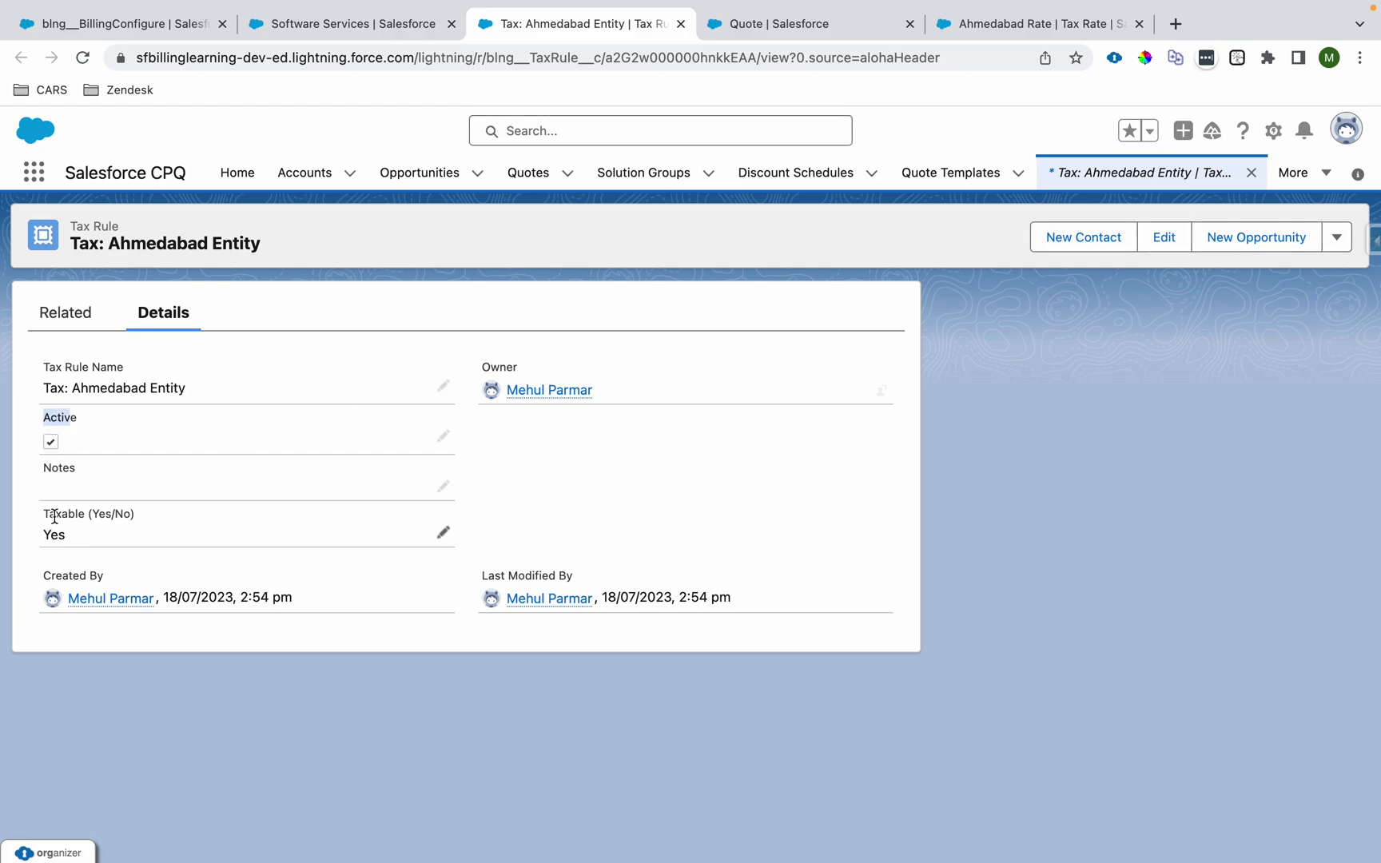
left_click_drag(43, 514, 138, 520)
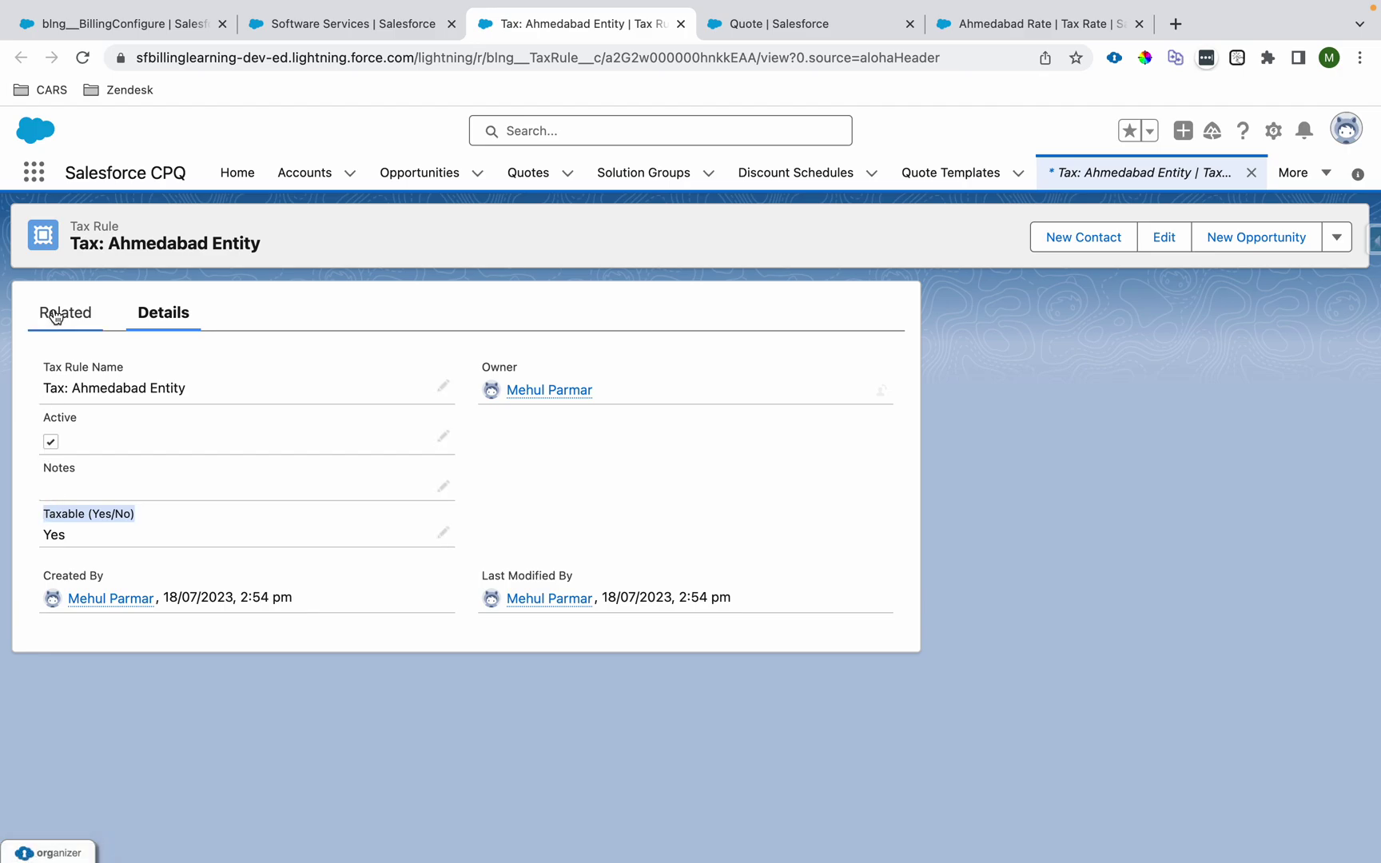
left_click_drag(74, 242, 272, 251)
left_click(93, 314)
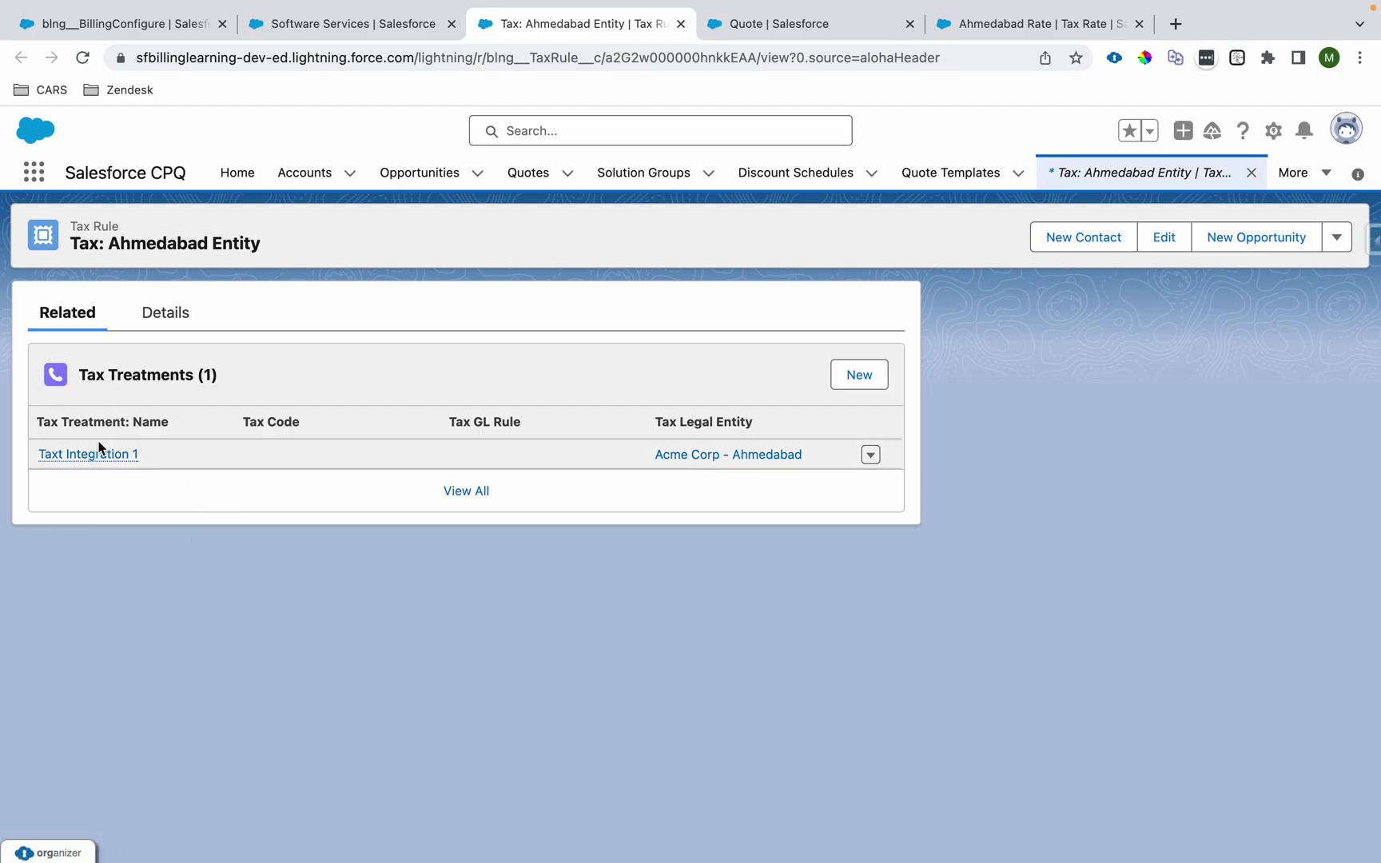
left_click(98, 453)
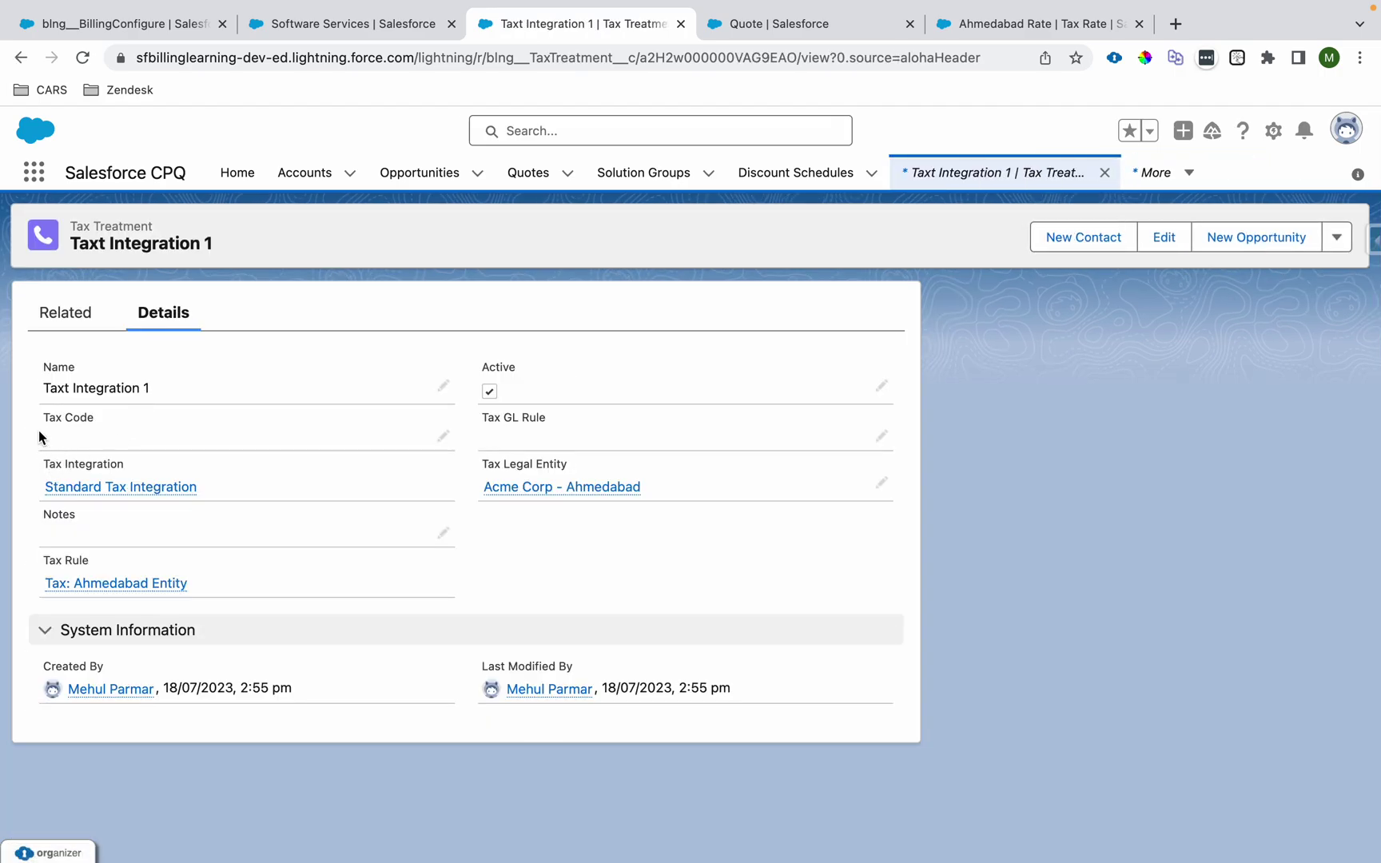
Step: Open the Acme Corp - Ahmedabad legal entity and Standard Tax Integration in new tabs, viewing the integration
left_click_drag(40, 419, 102, 426)
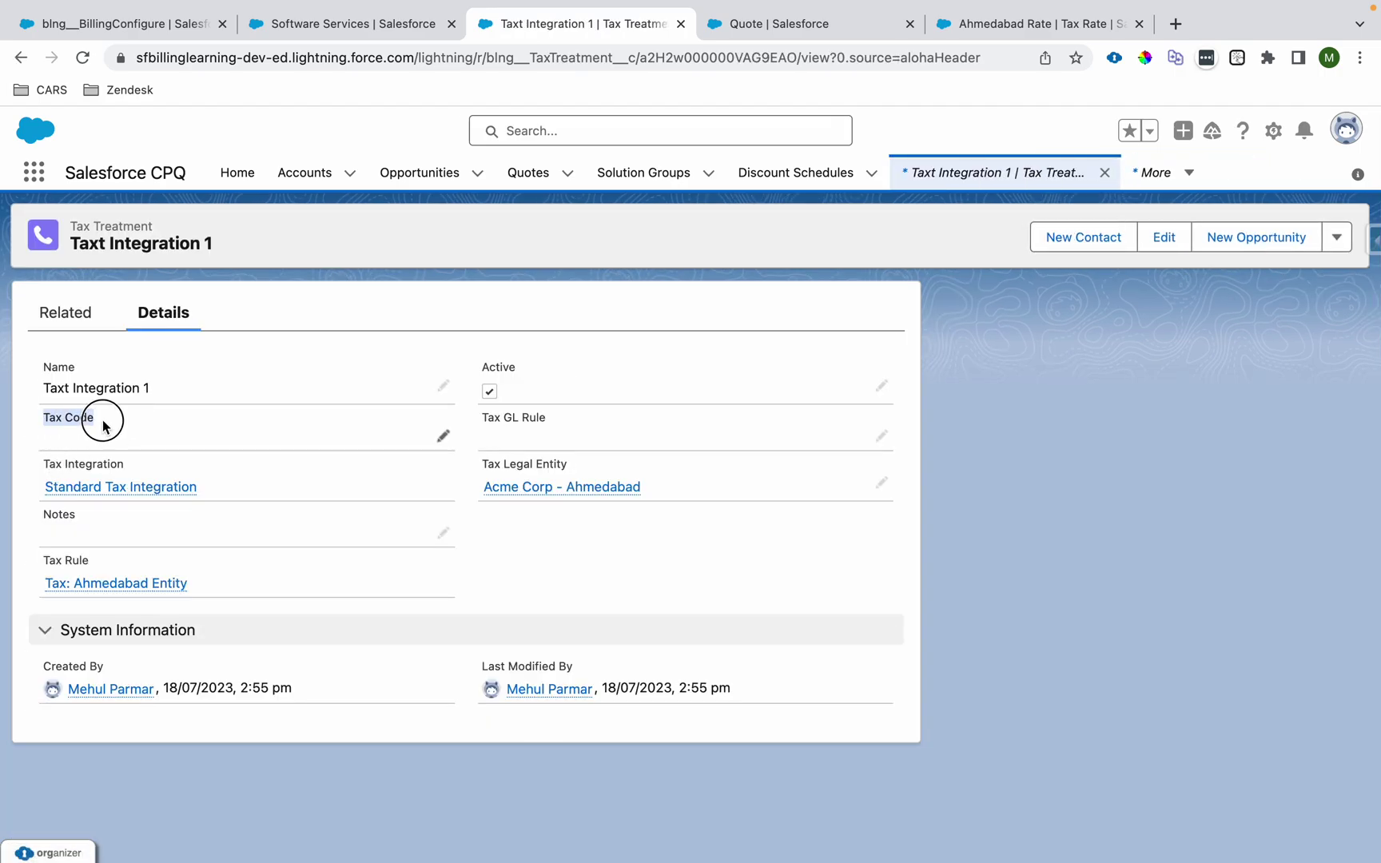
left_click_drag(39, 370, 135, 377)
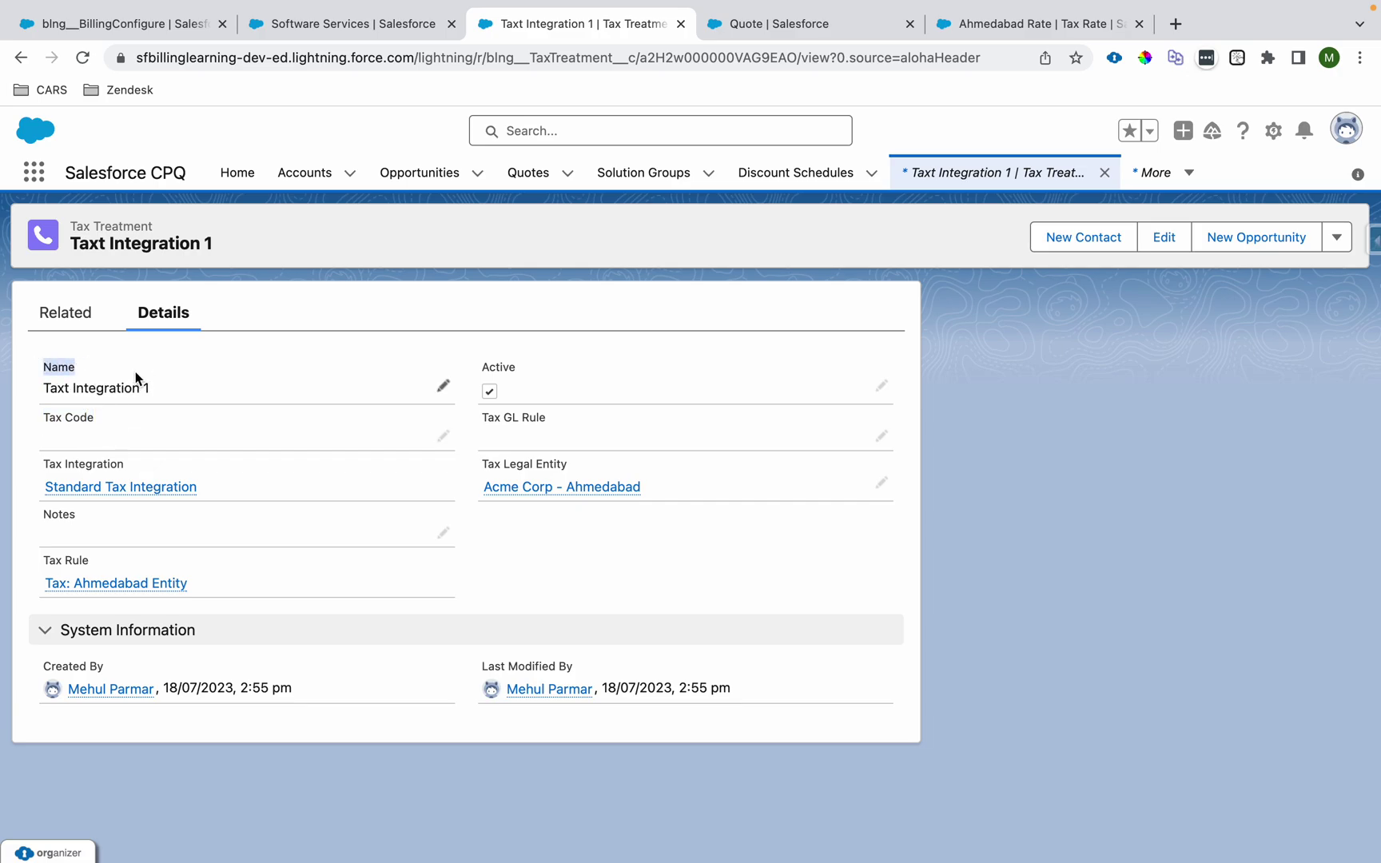
left_click_drag(503, 418, 581, 420)
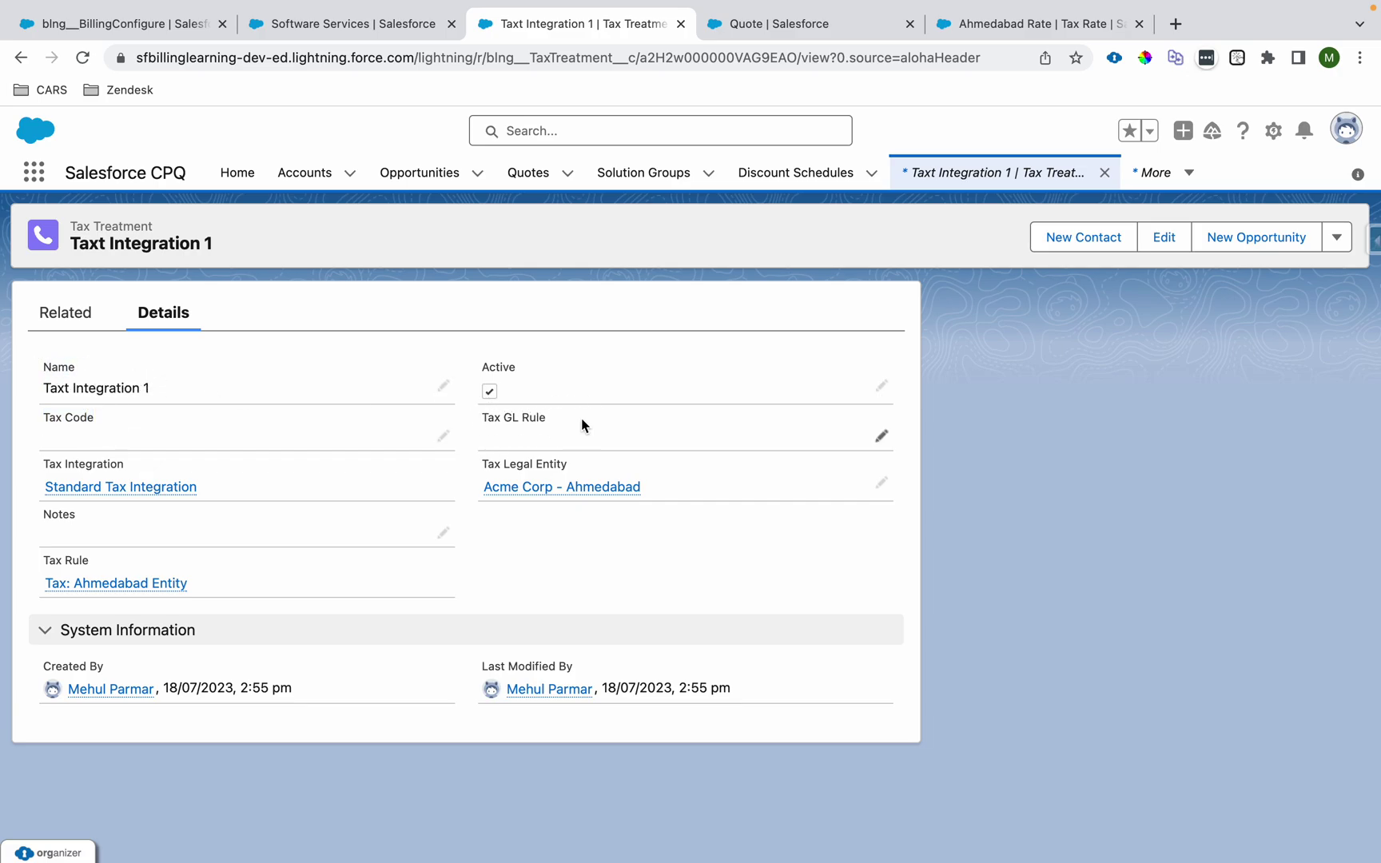
left_click(536, 489, "super")
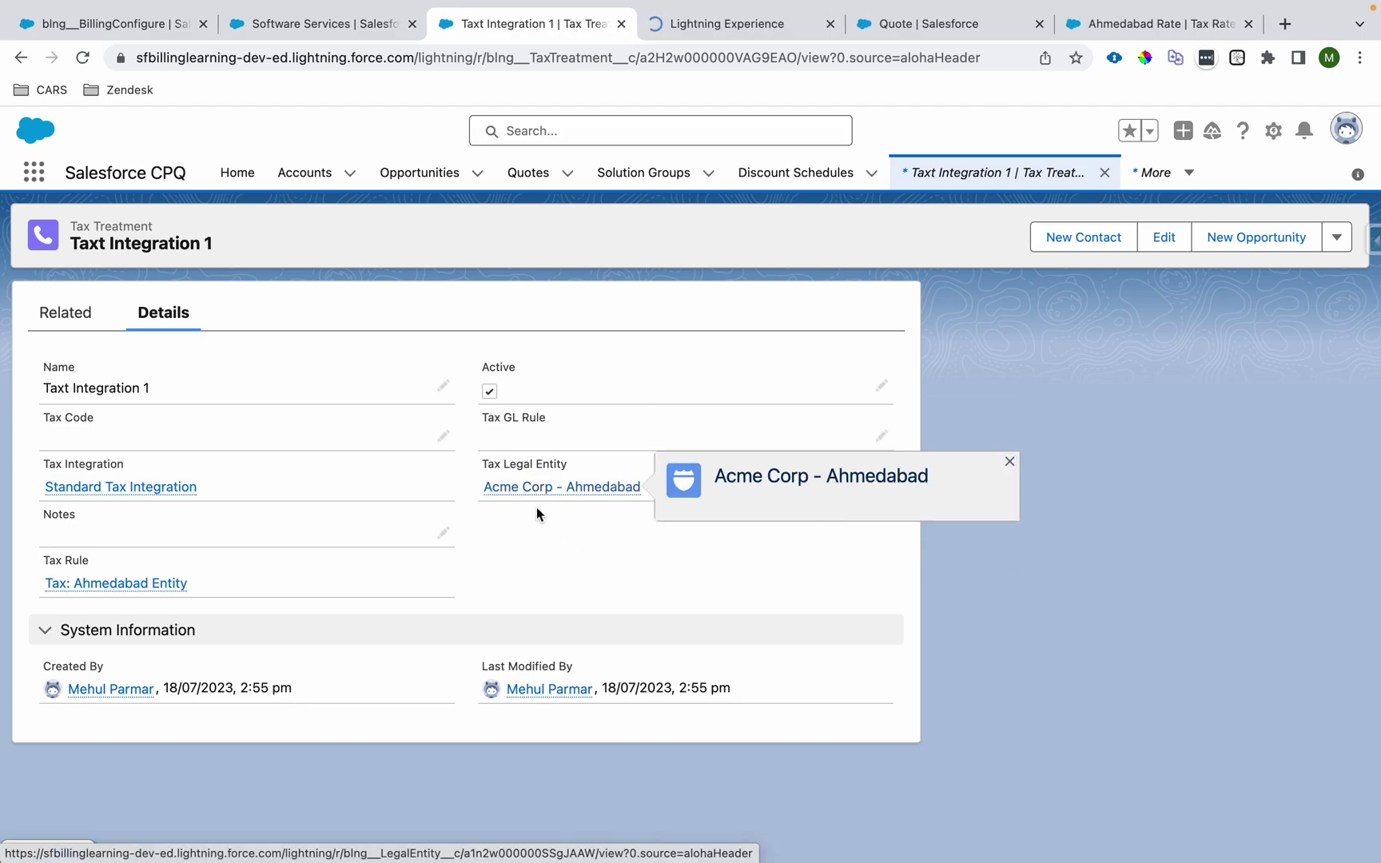
left_click_drag(481, 464, 613, 463)
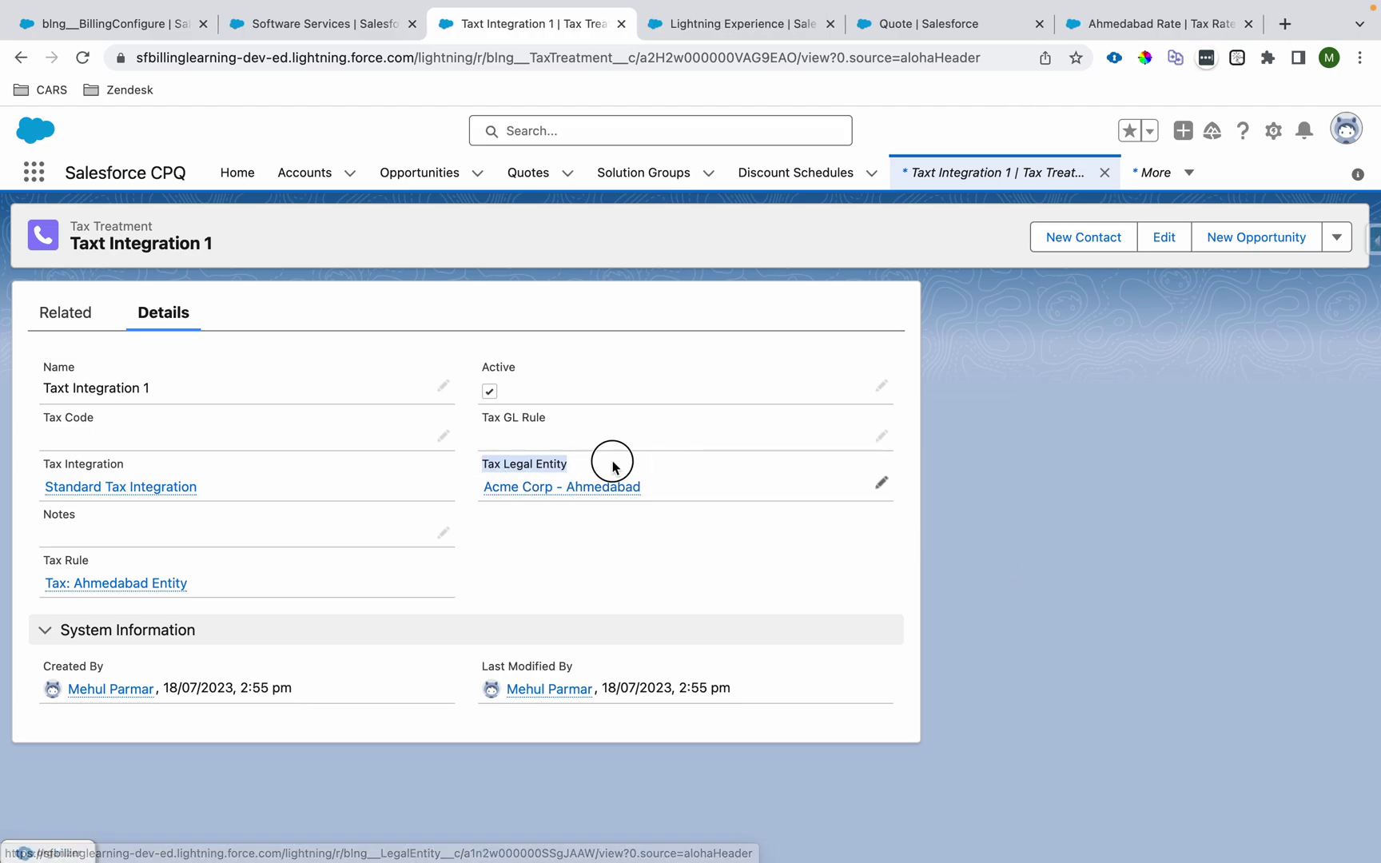
left_click(76, 487, "super")
left_click(794, 31)
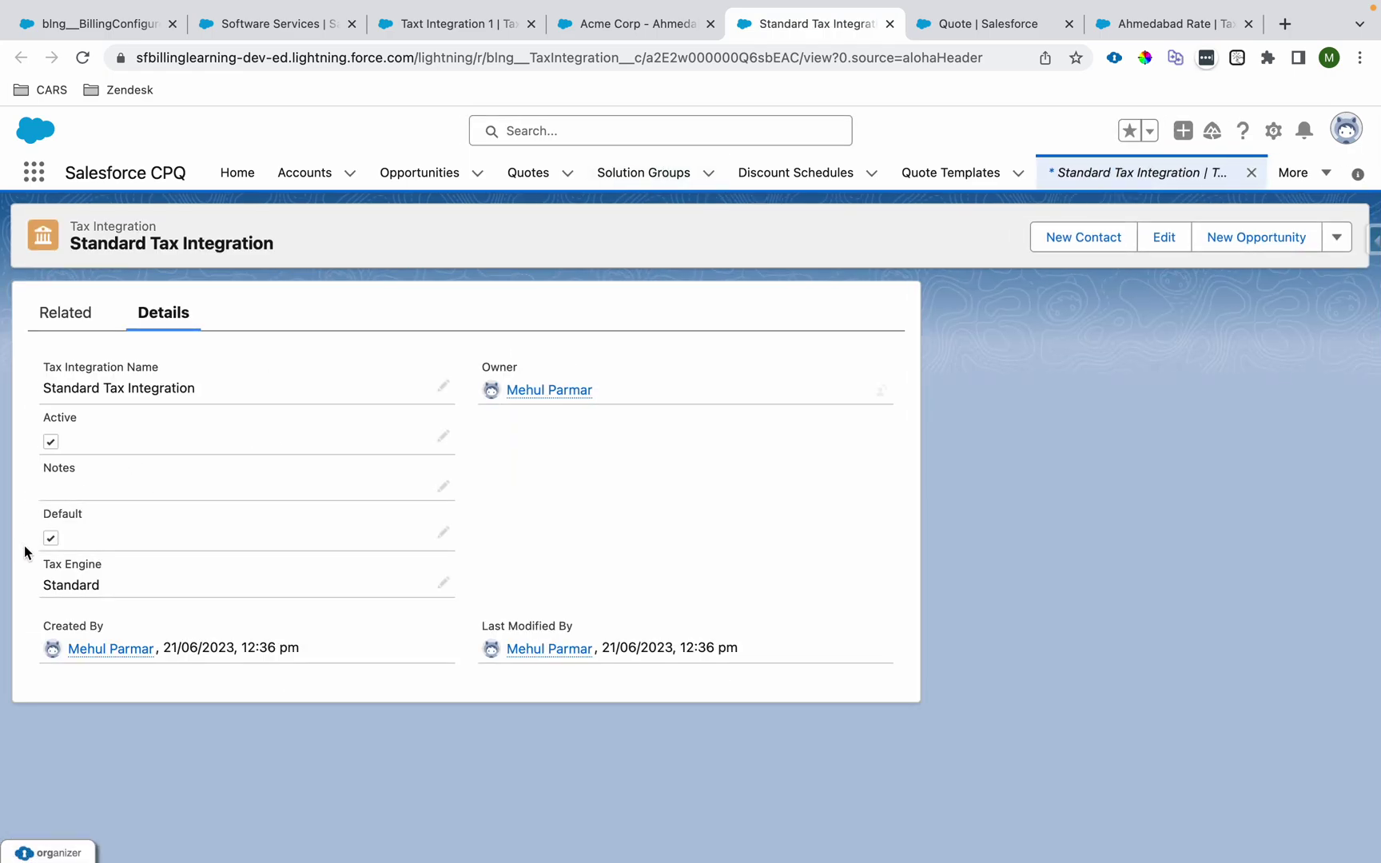
Step: Inspect the Tax Engine options, cancel leaving it Standard, and close the integration tab
mouse_move(40, 513)
left_mouse_down()
mouse_move(71, 516)
mouse_move(104, 552)
mouse_move(99, 564)
mouse_move(37, 564)
left_mouse_up()
left_click(431, 584)
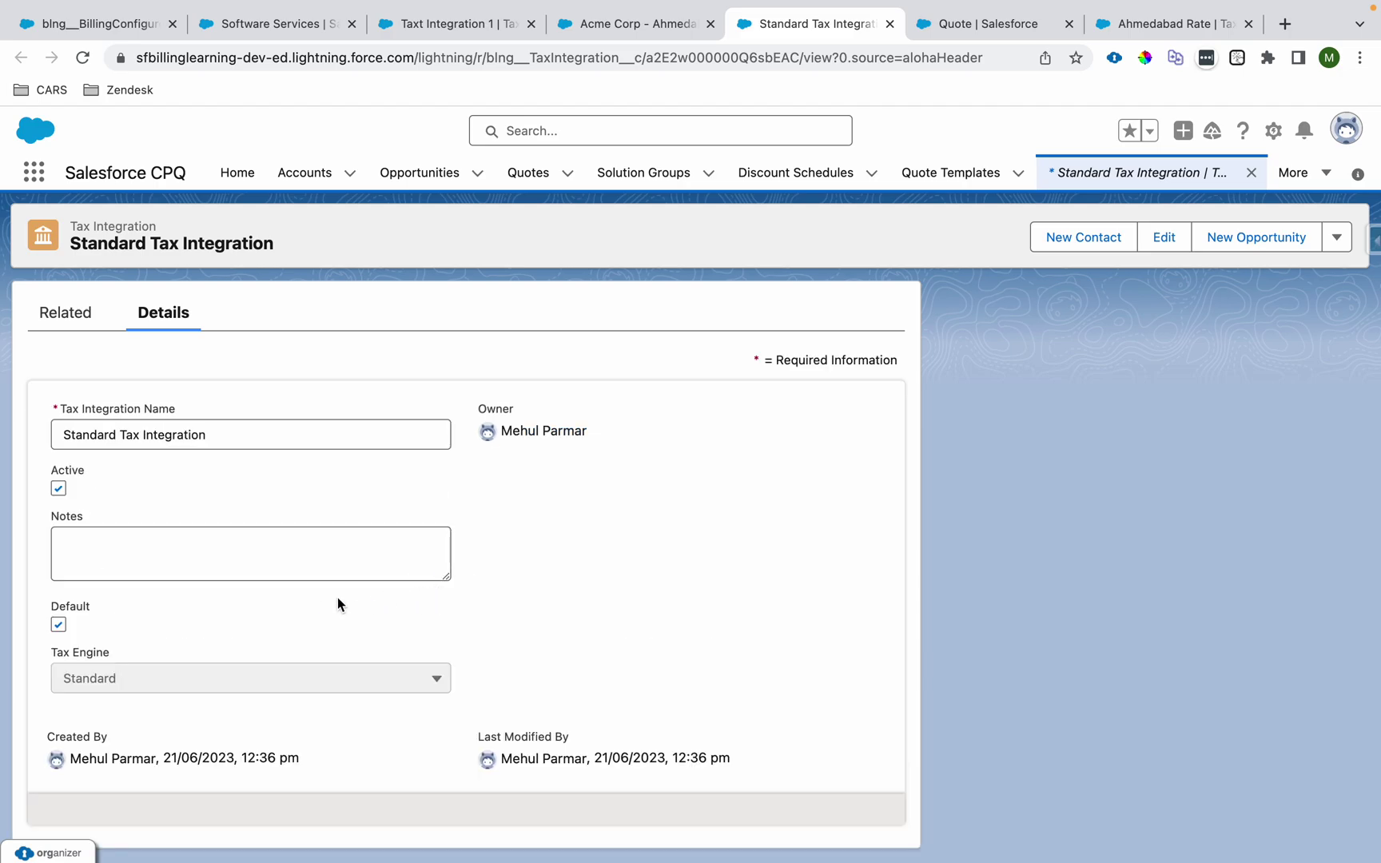
left_click(214, 689)
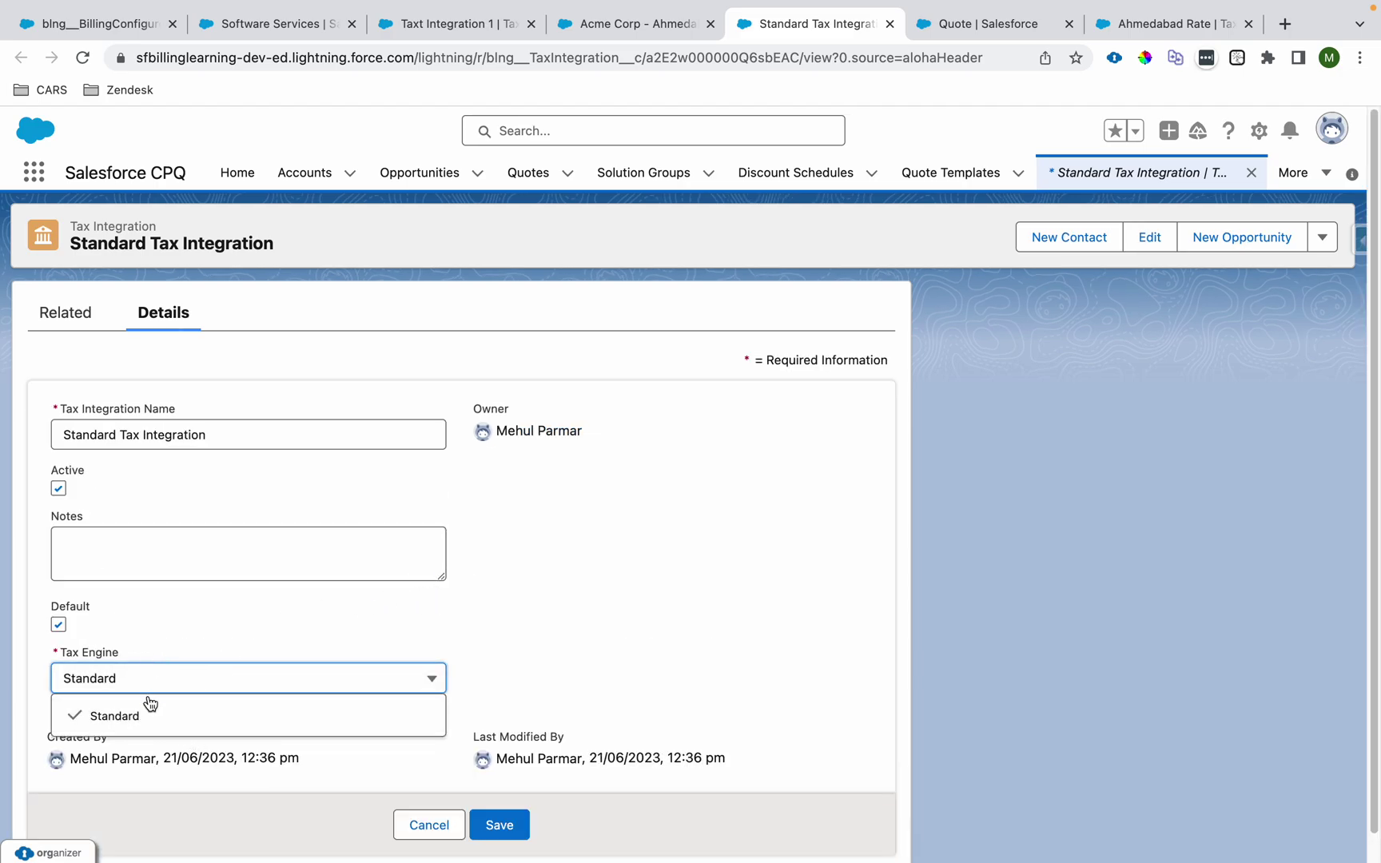
left_click(442, 830)
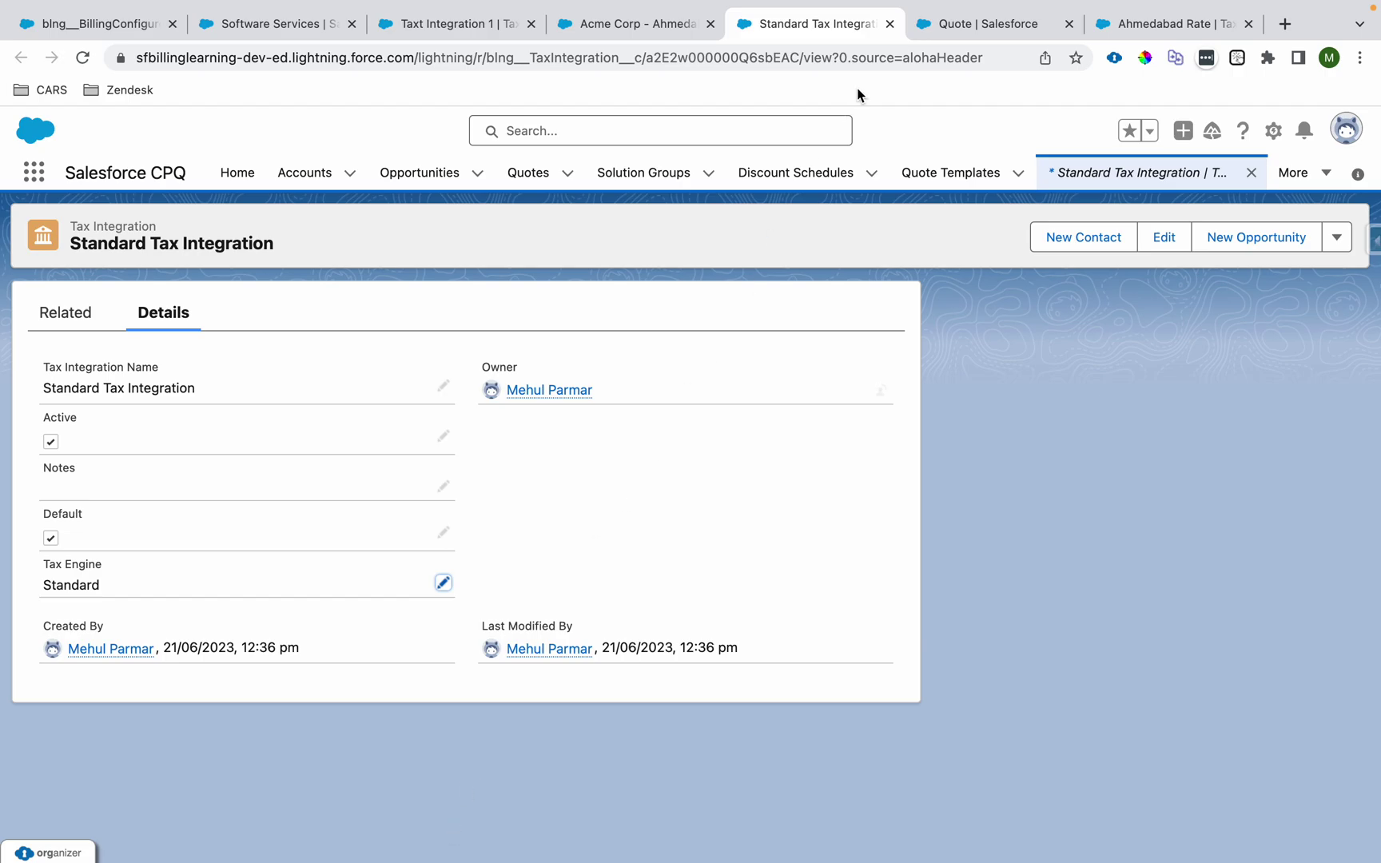
middle_click(844, 25)
left_click(524, 24)
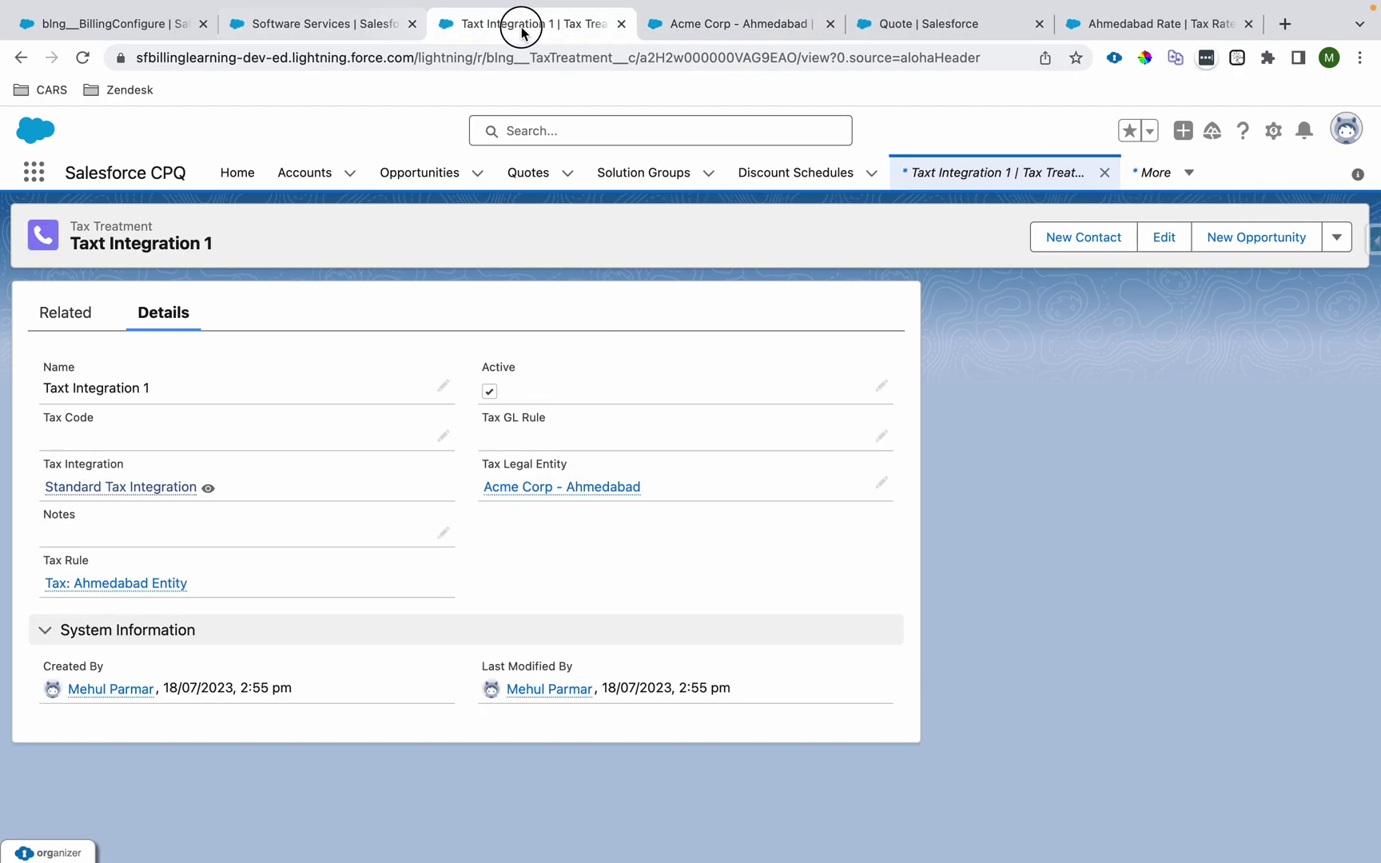
Step: Review the treatment's Tax Rule and Tax Integration fields, then go to Acme Corp - Ahmedabad
left_click_drag(50, 560, 171, 565)
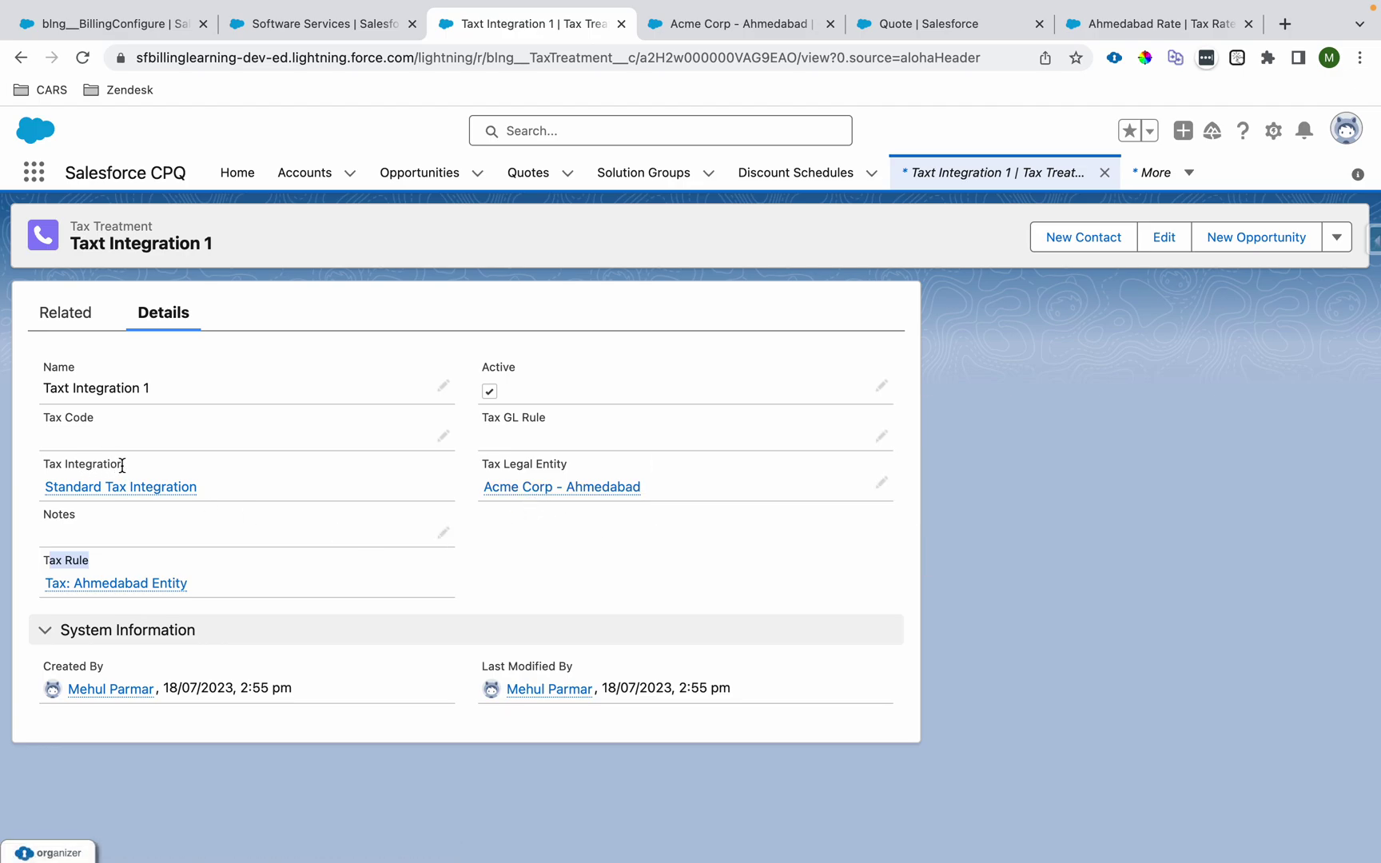
left_click_drag(121, 464, 50, 464)
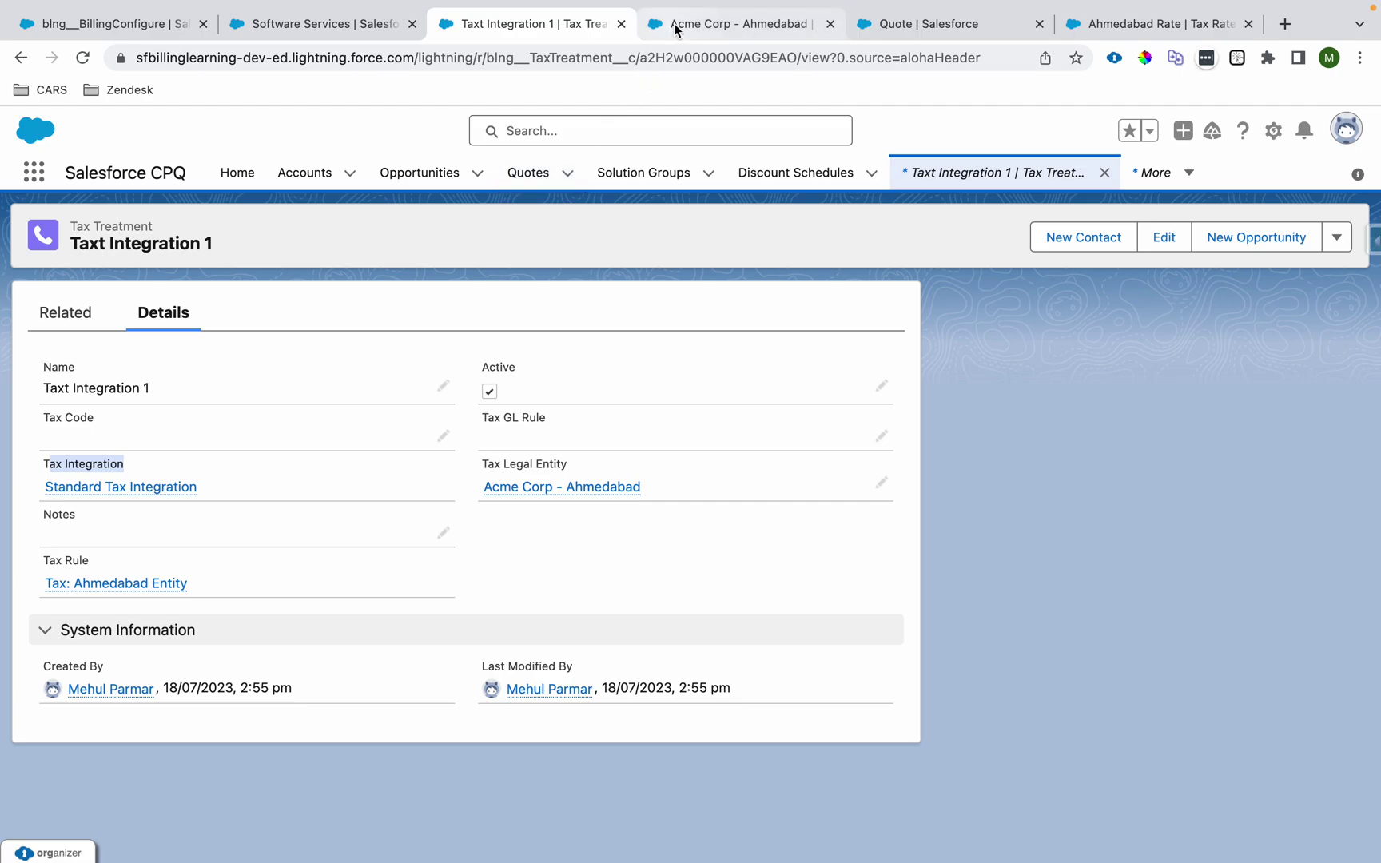
left_click(759, 29)
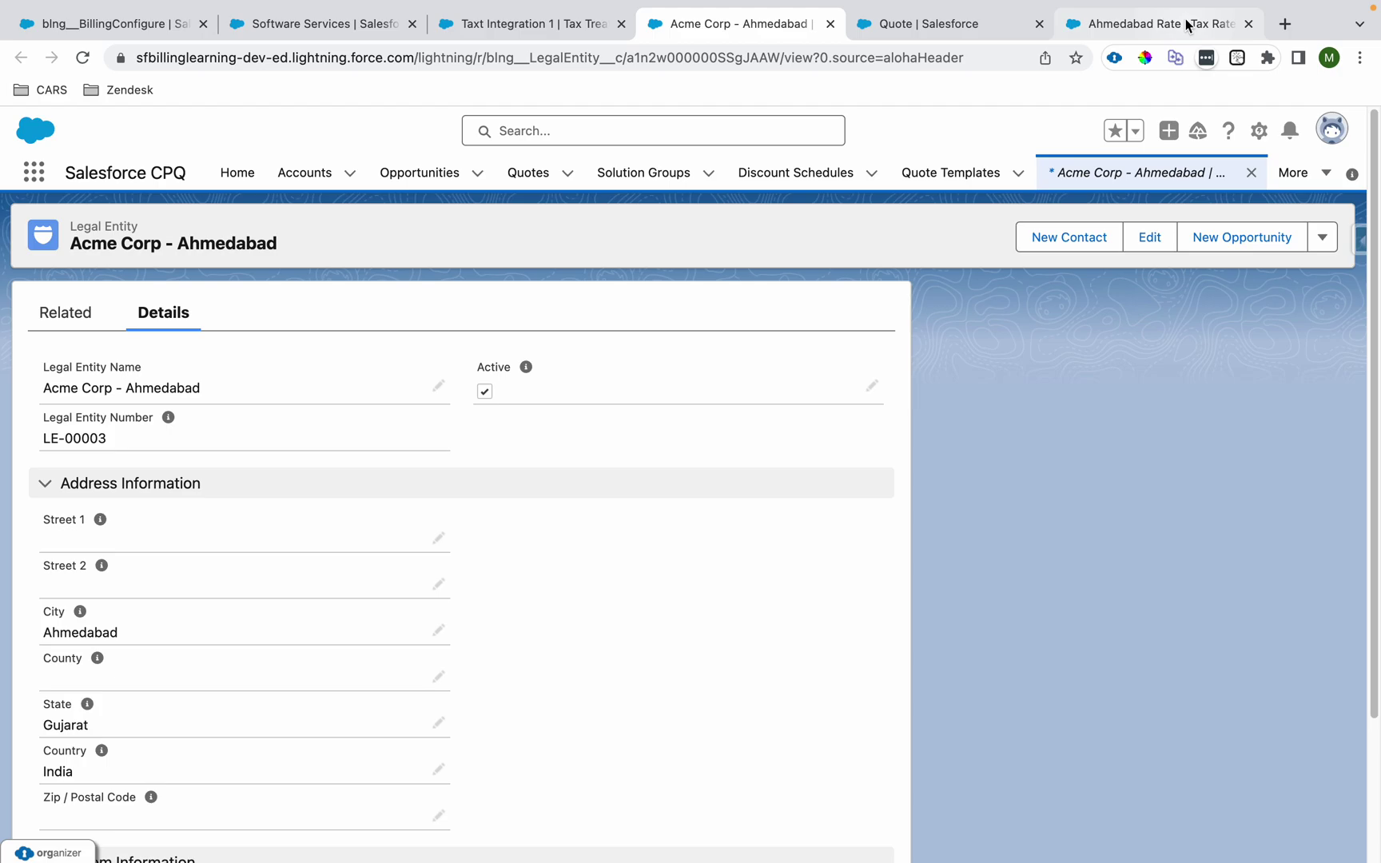
Step: Move the Ahmedabad Rate tab ahead of Quote and scroll the legal entity to its address
left_click_drag(1187, 25, 981, 25)
left_click(727, 25)
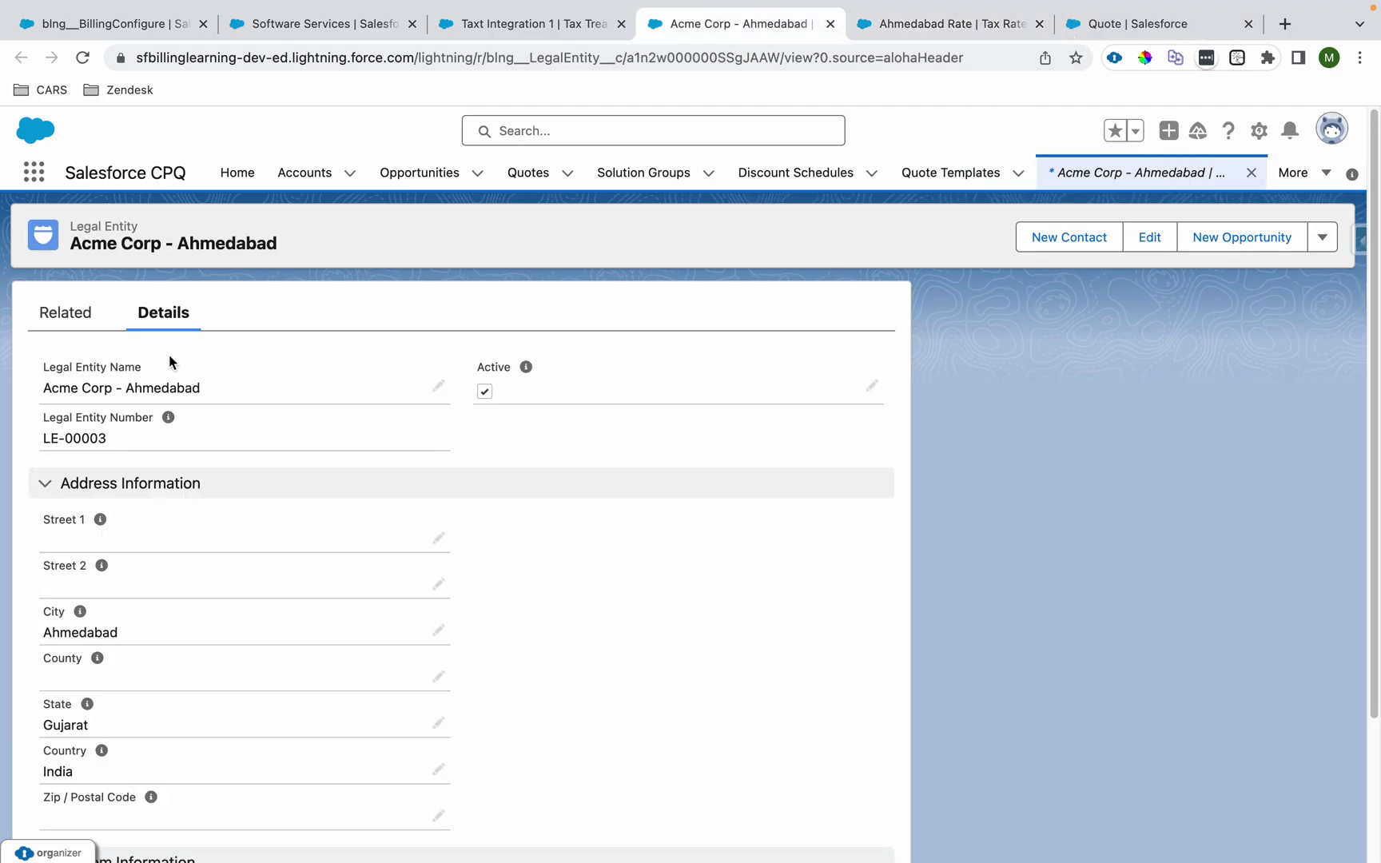
scroll(96, 542, "down", 2)
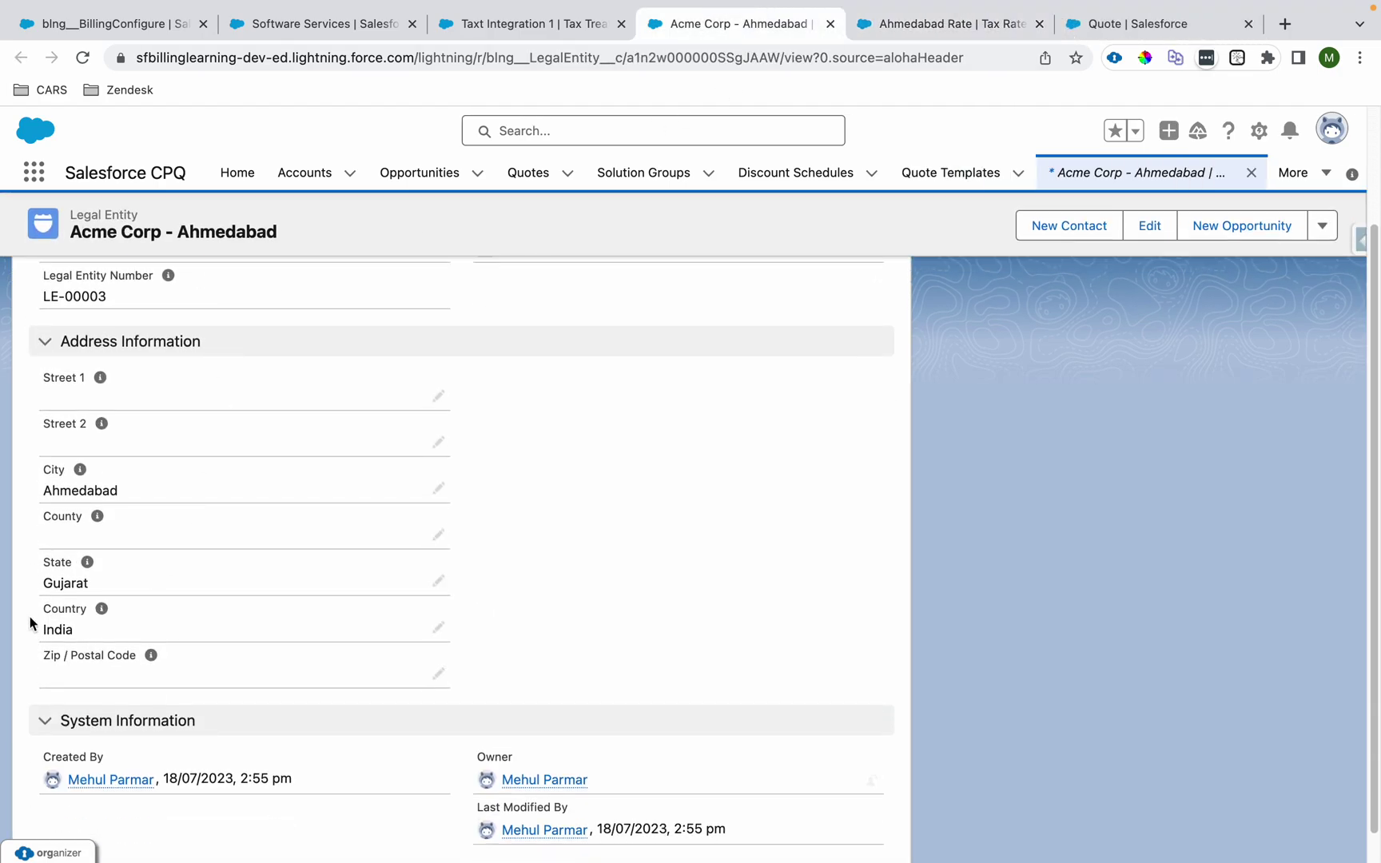
left_click_drag(40, 585, 40, 632)
Step: Enter and cancel the address edit, keeping City Ahmedabad unchanged, then view Ahmedabad Rate
left_click_drag(45, 505, 179, 504)
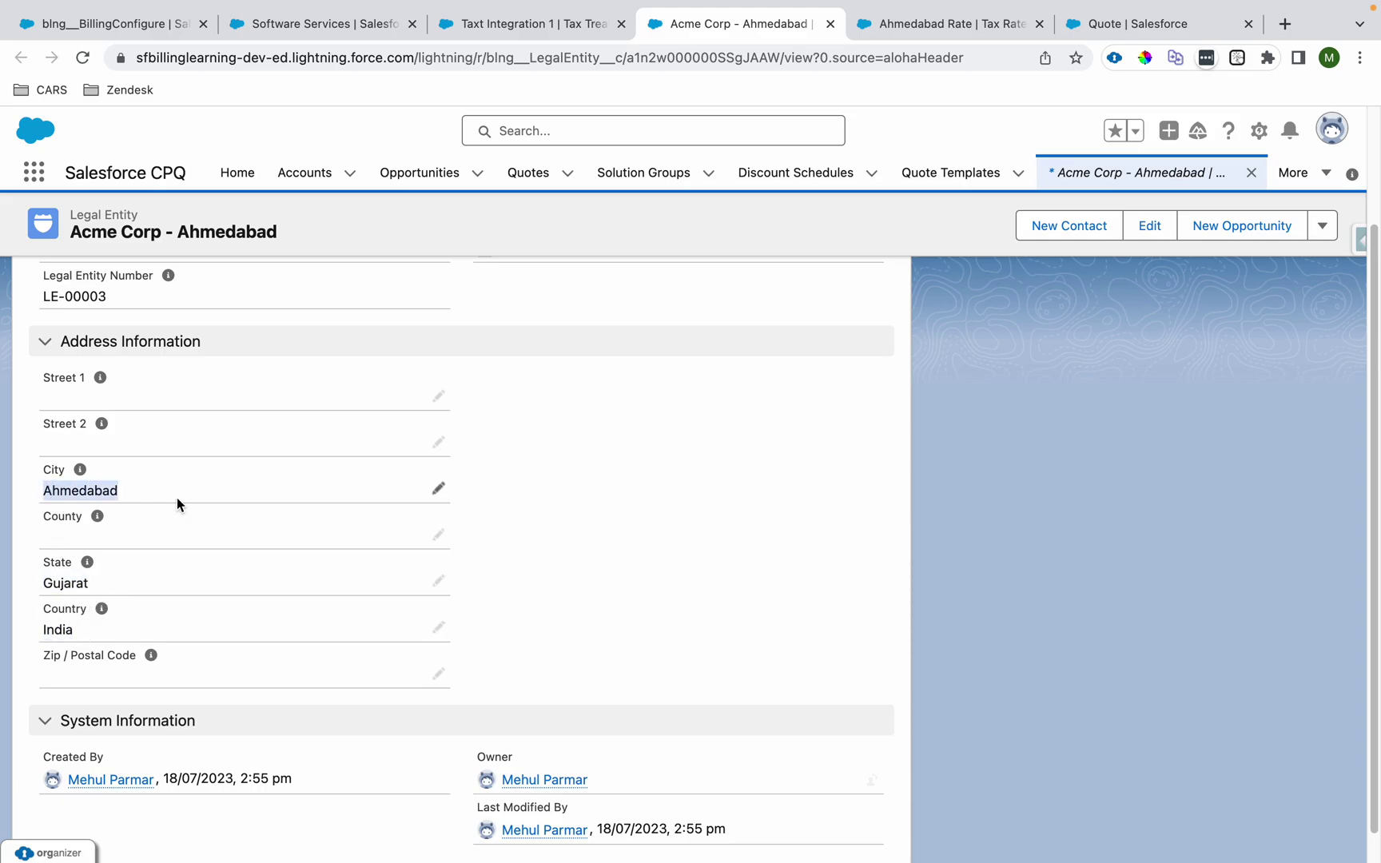
left_click(125, 490)
double_click(124, 492)
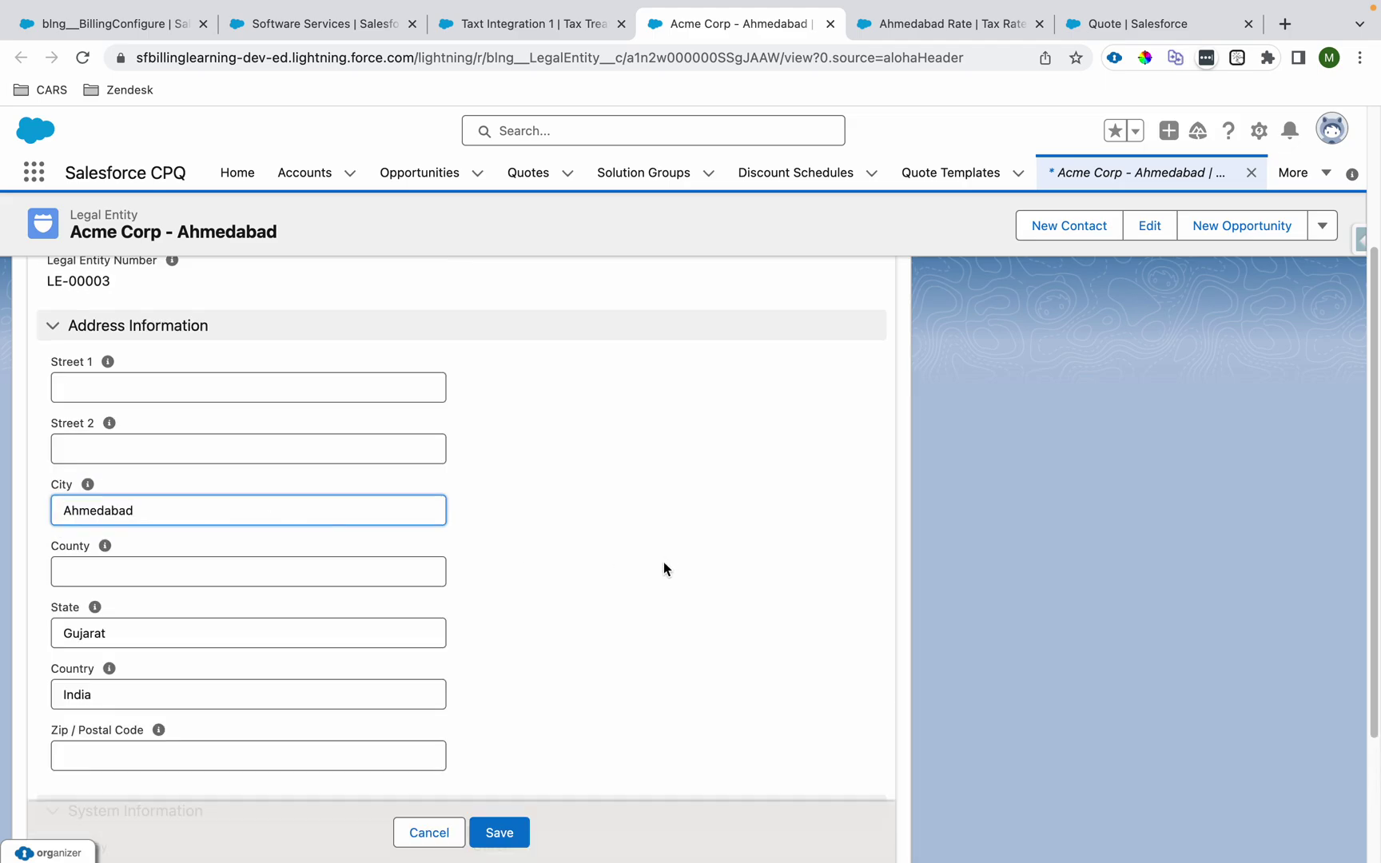
left_click(421, 831)
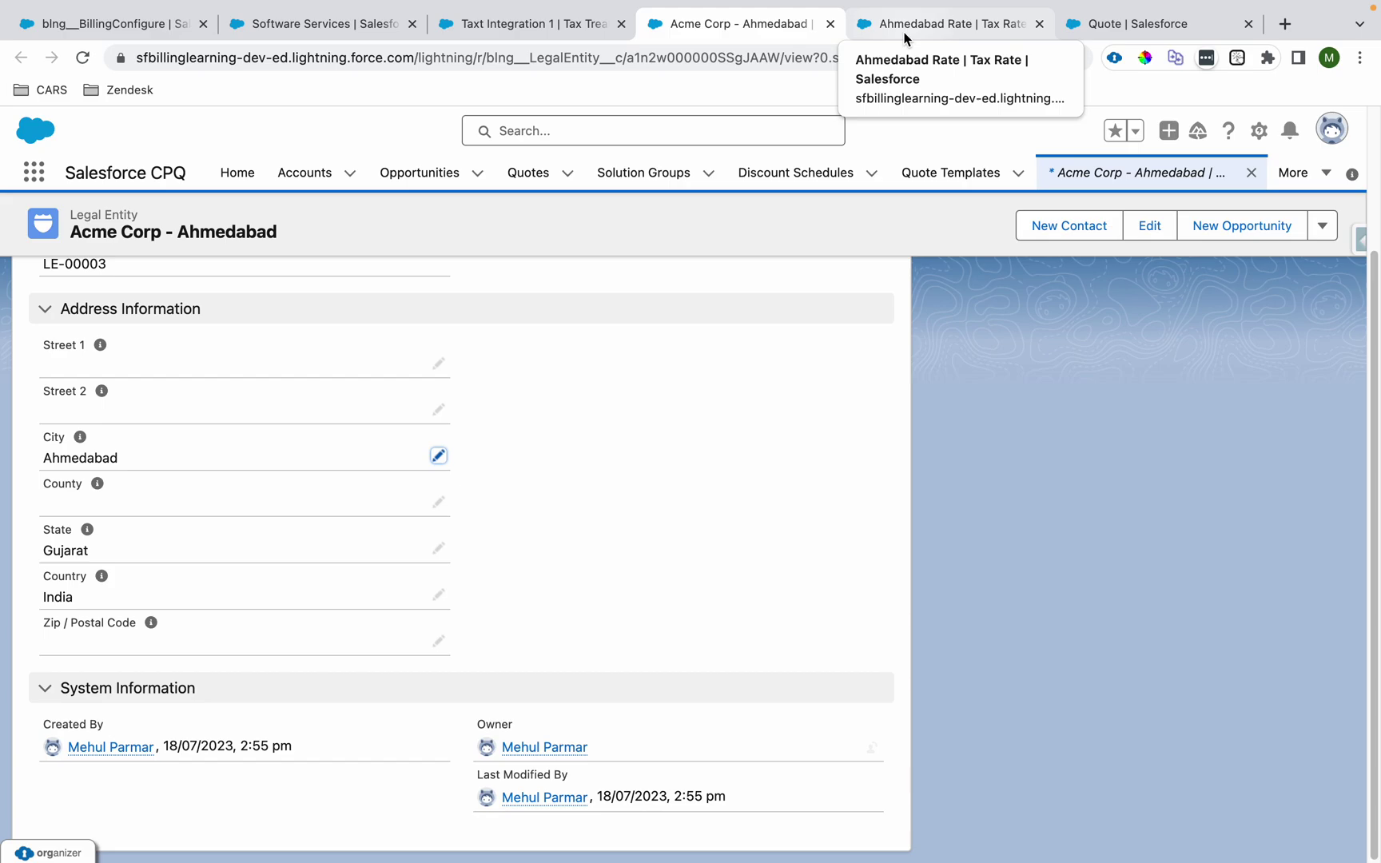
left_click(905, 24)
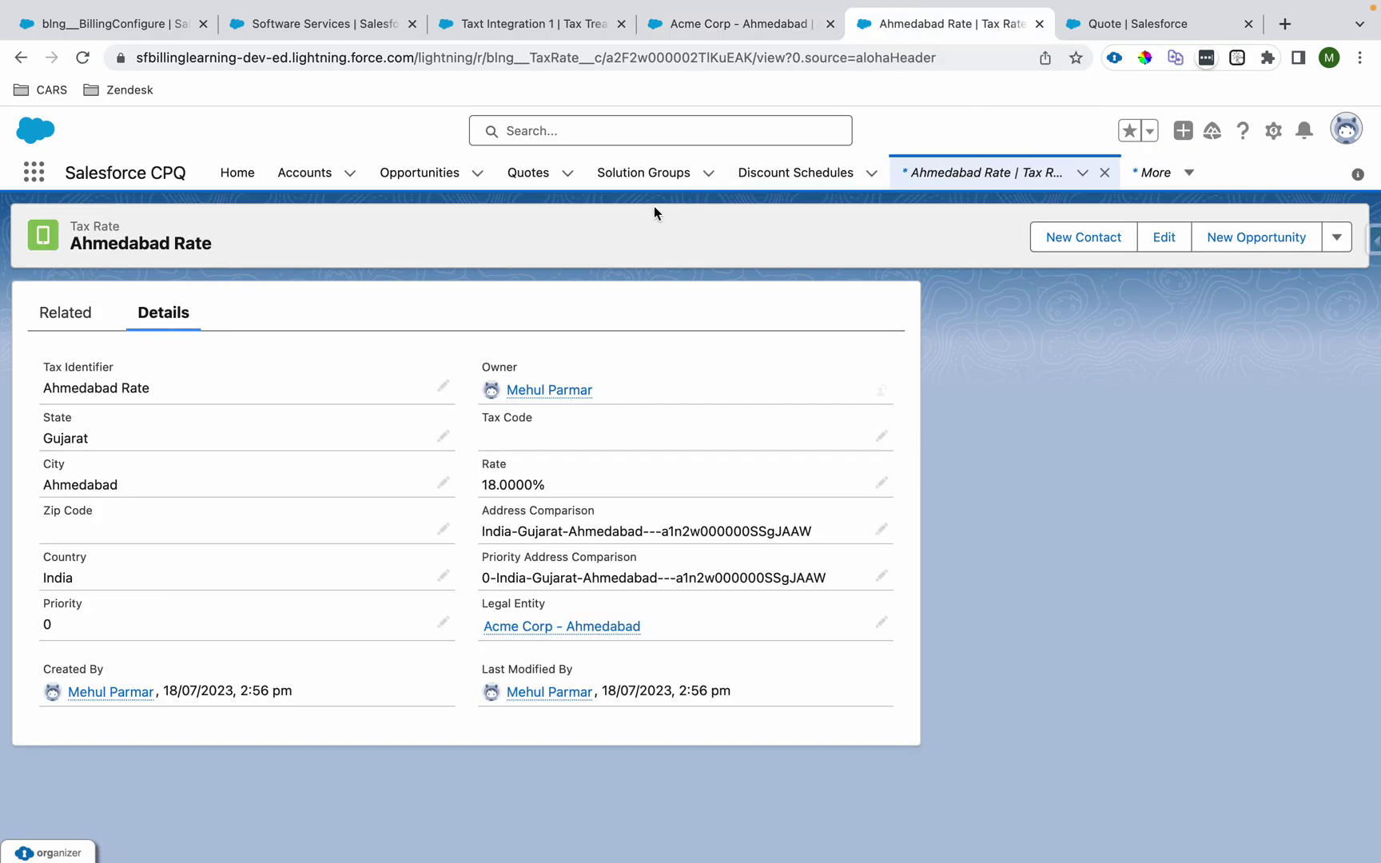
Step: Review the Ahmedabad Rate's state, country, tax code and linked legal entity, then return to Billing Configuration
left_click_drag(45, 438, 53, 439)
mouse_move(77, 581)
left_mouse_down()
mouse_move(36, 581)
mouse_move(40, 604)
mouse_move(93, 615)
mouse_move(40, 624)
left_mouse_up()
left_click_drag(478, 422, 572, 489)
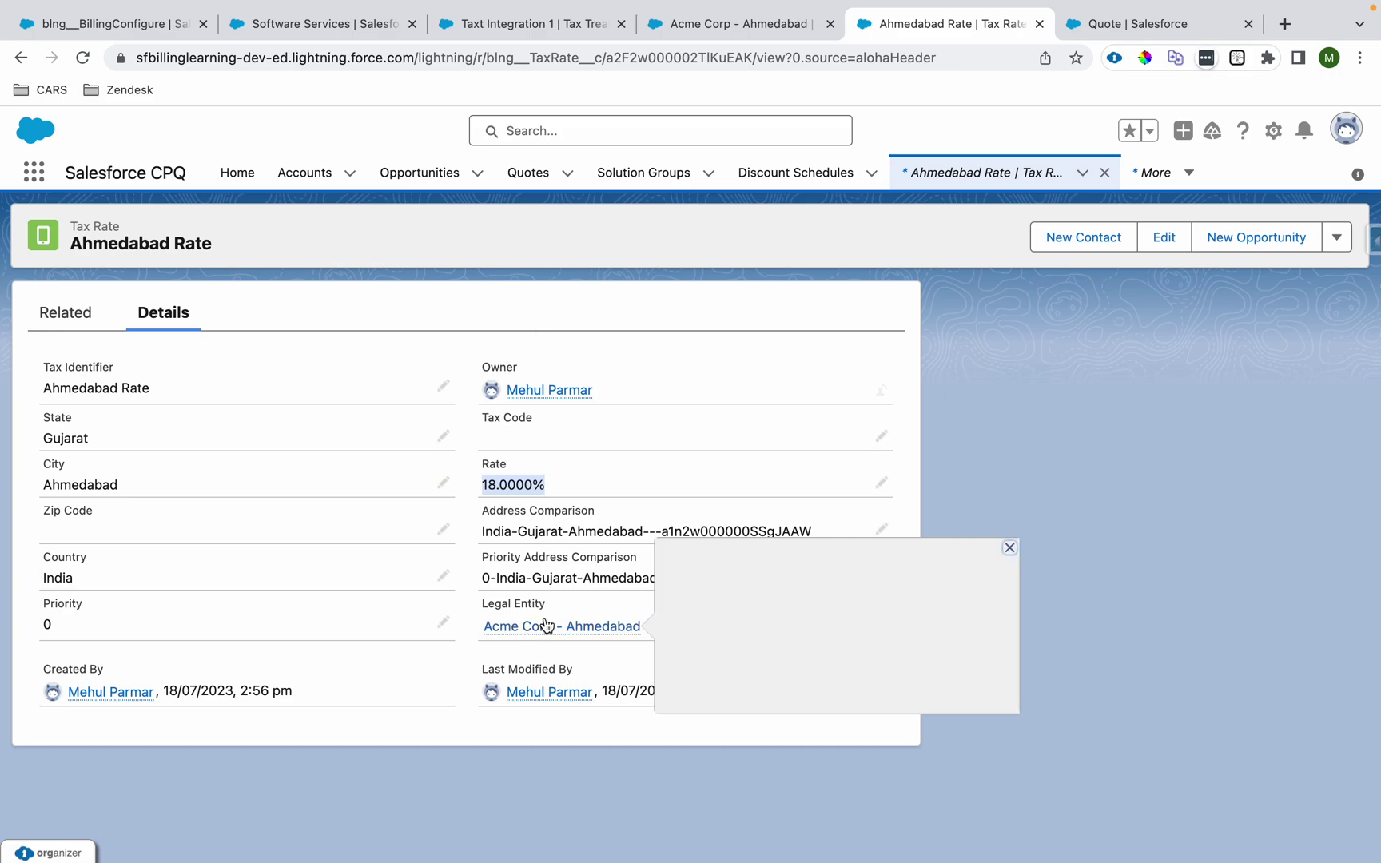
left_click_drag(545, 604, 484, 603)
left_click_drag(653, 629, 478, 636)
left_click(184, 24)
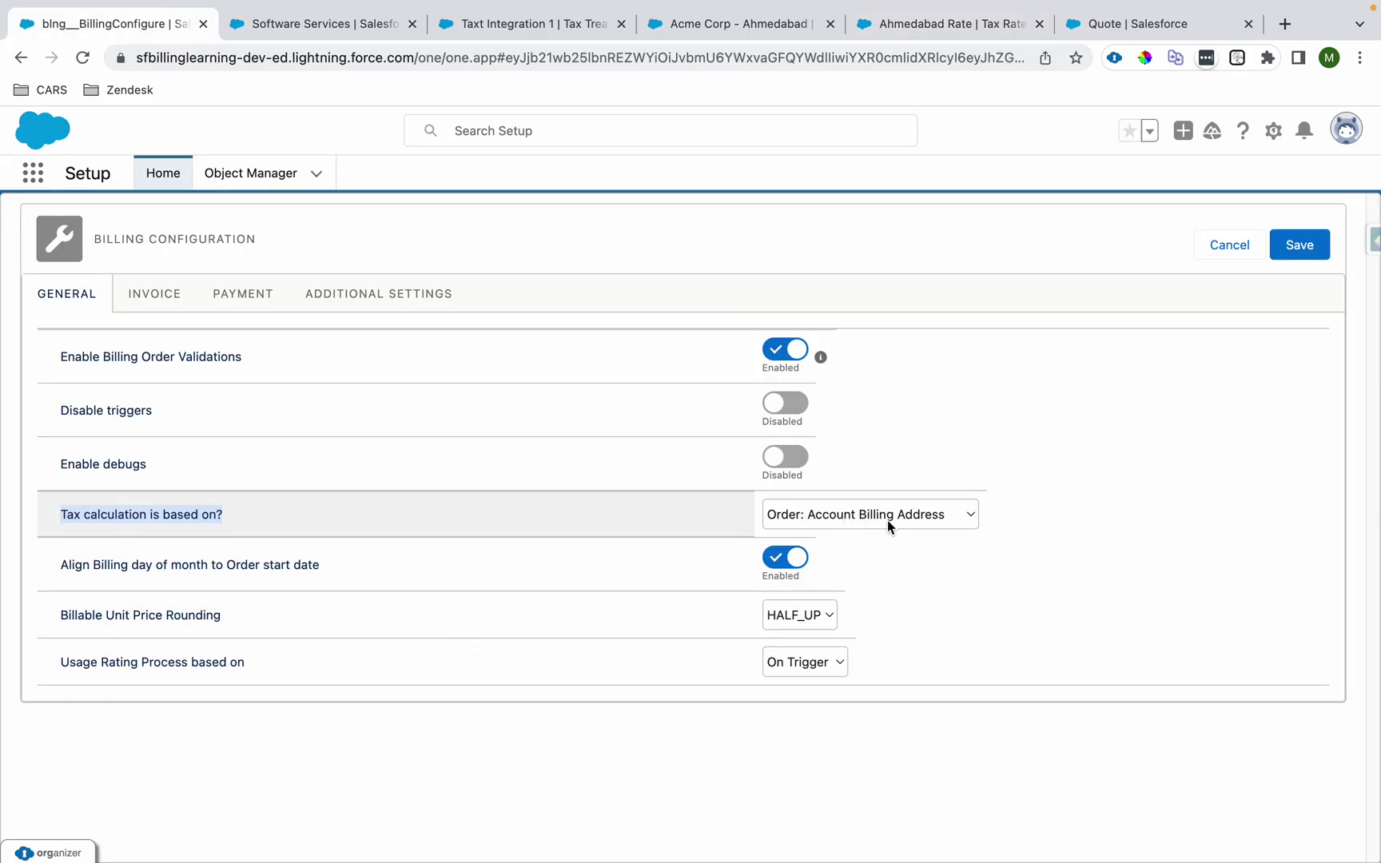
Step: Check the Ahmedabad Rate's 18.0000% rate and Gujarat, India location, then revisit the legal entity and treatment
left_click(884, 29)
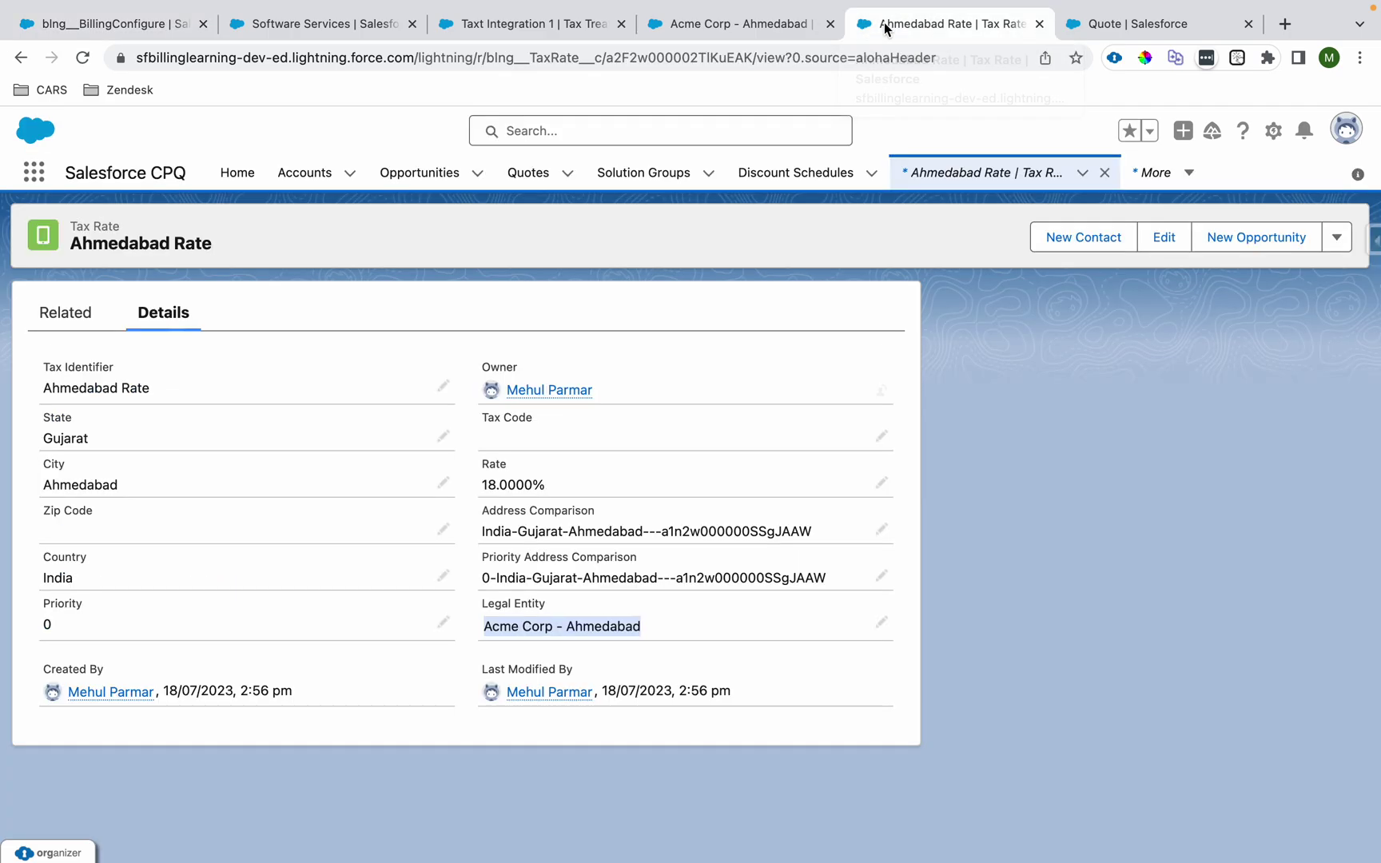
left_click_drag(128, 477, 72, 513)
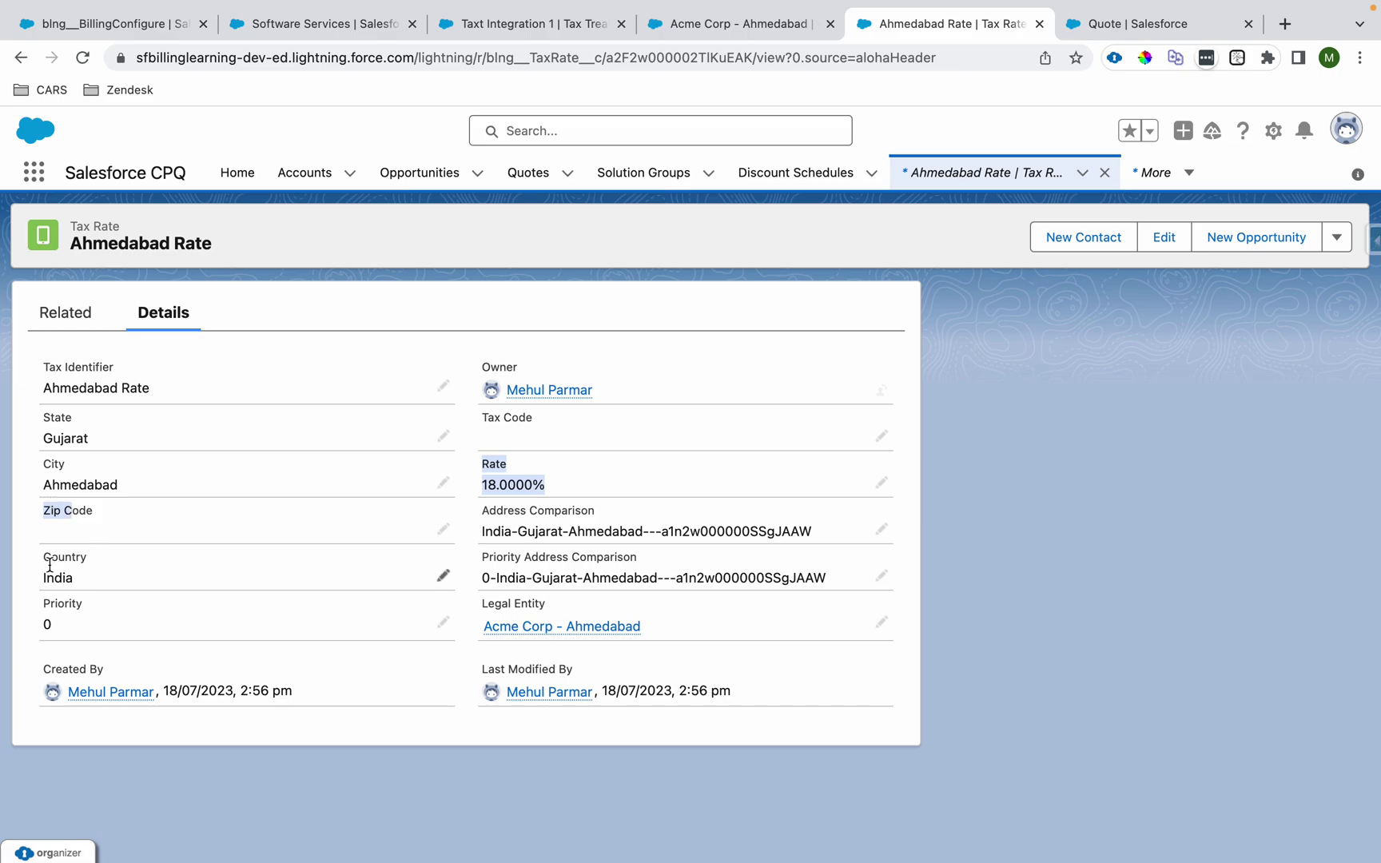
left_click_drag(37, 446, 36, 484)
left_click_drag(83, 582, 32, 581)
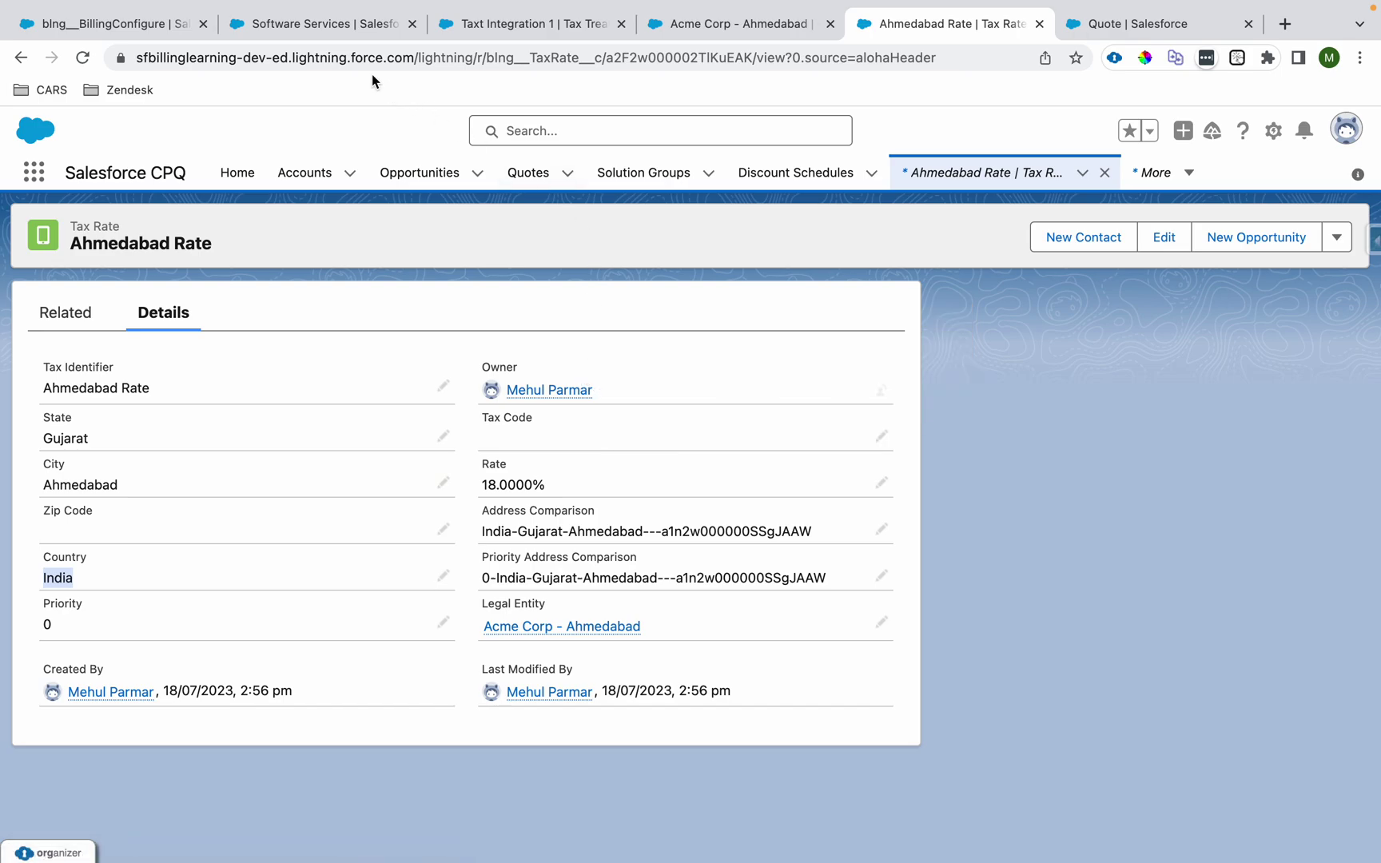
left_click(708, 30)
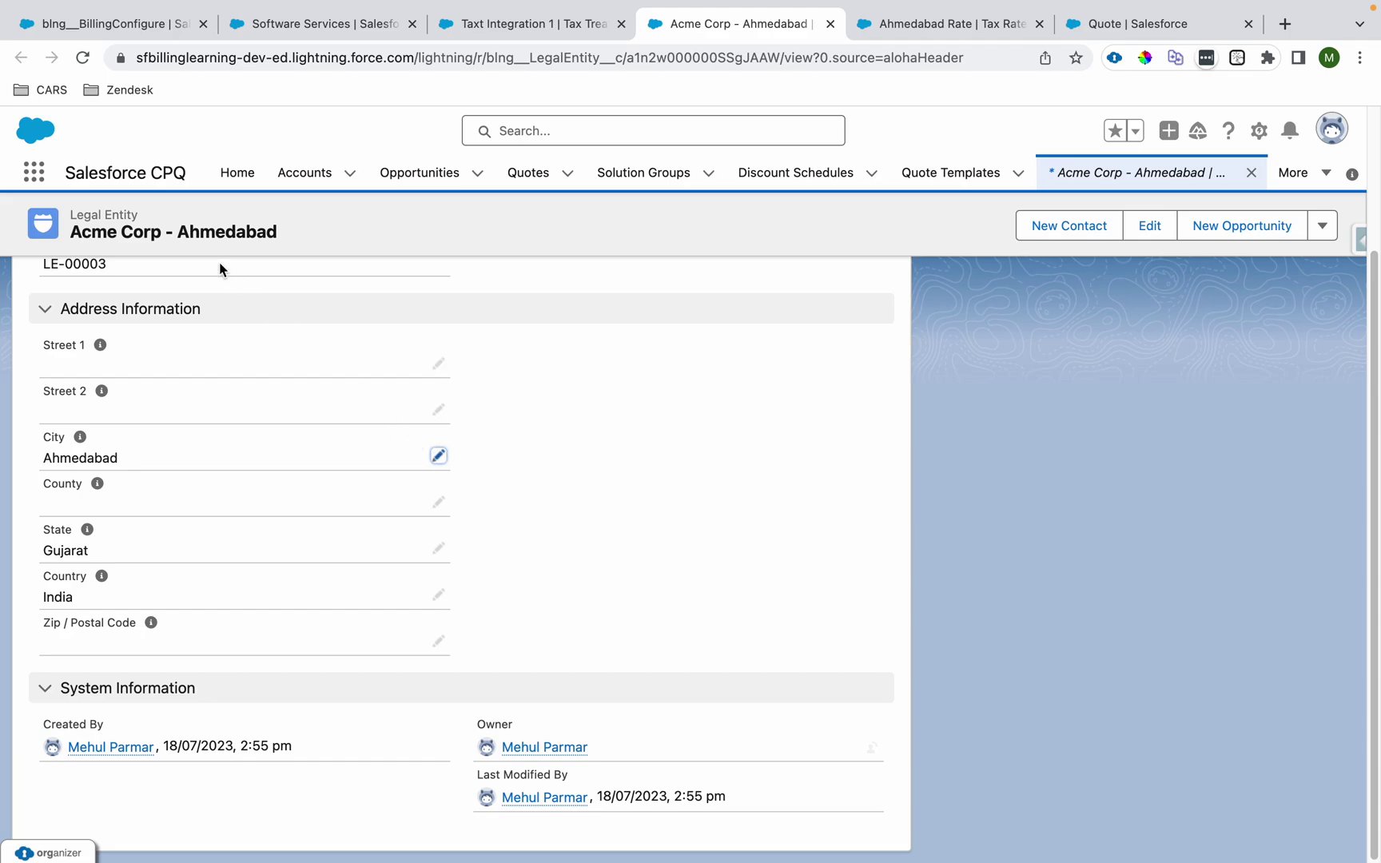
scroll(219, 264, "up", 1)
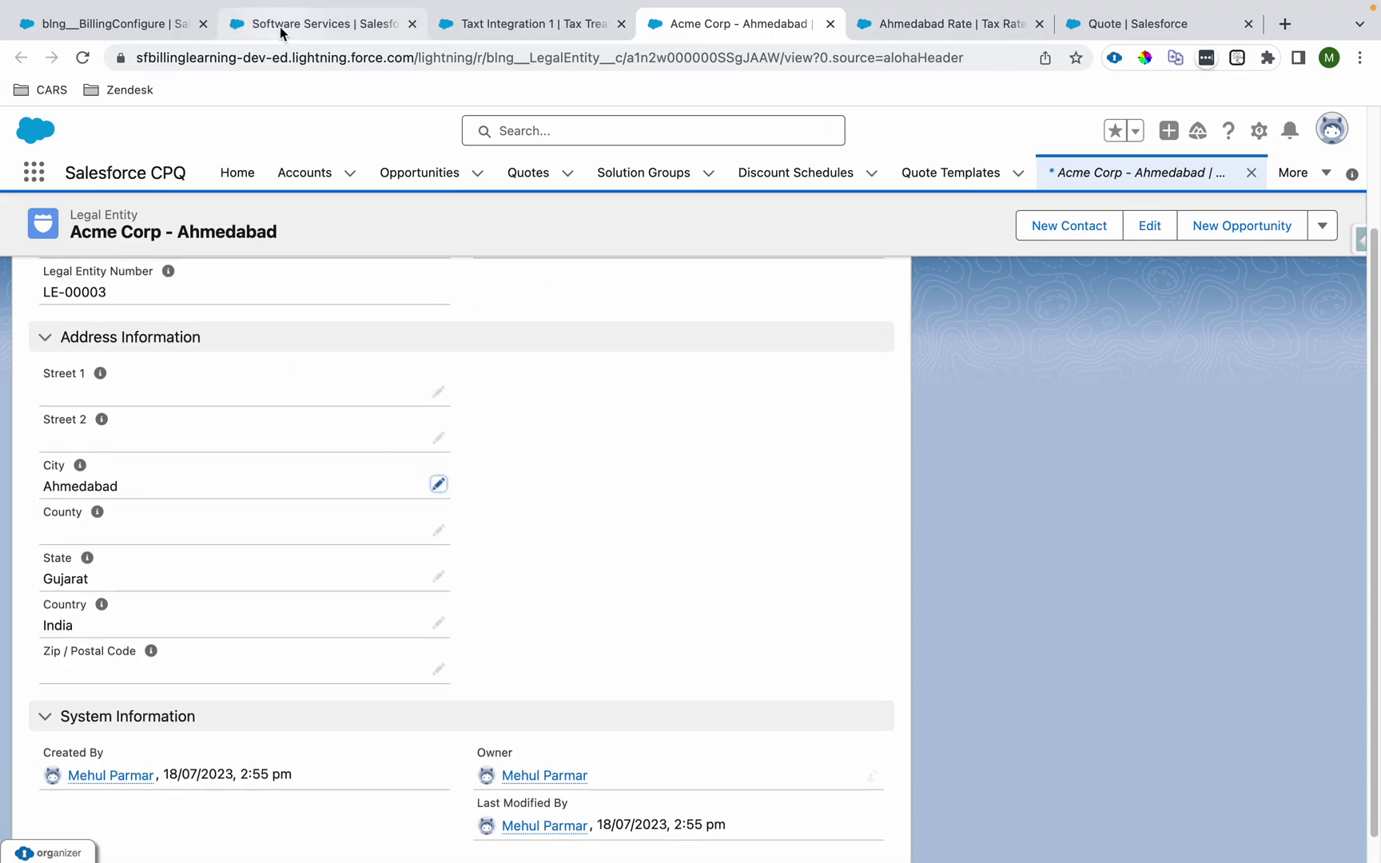
left_click(504, 31)
Step: From the quote, open Accounts in a new tab and open Acme Corporation
left_click(1149, 24)
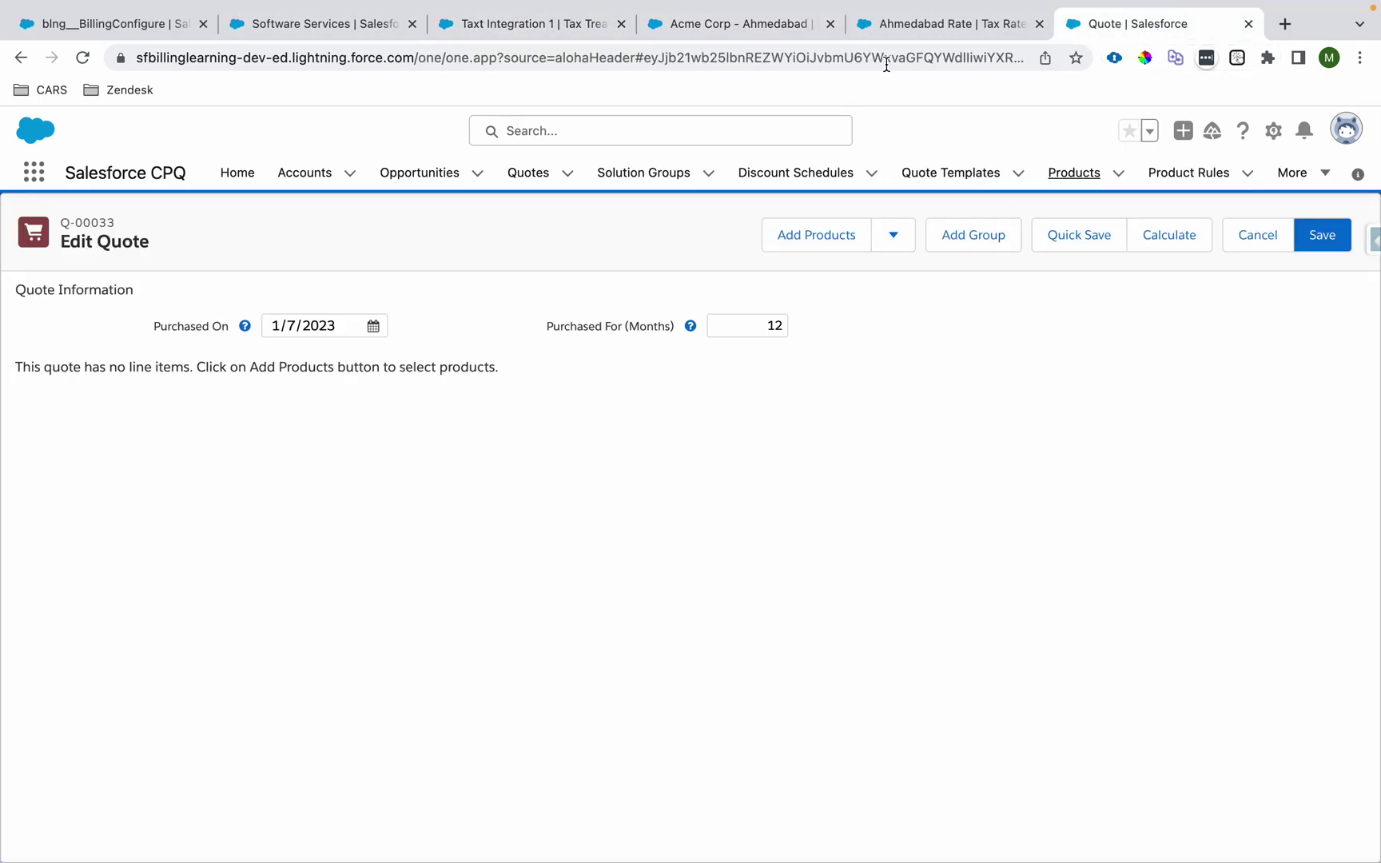
left_click(308, 175, "super")
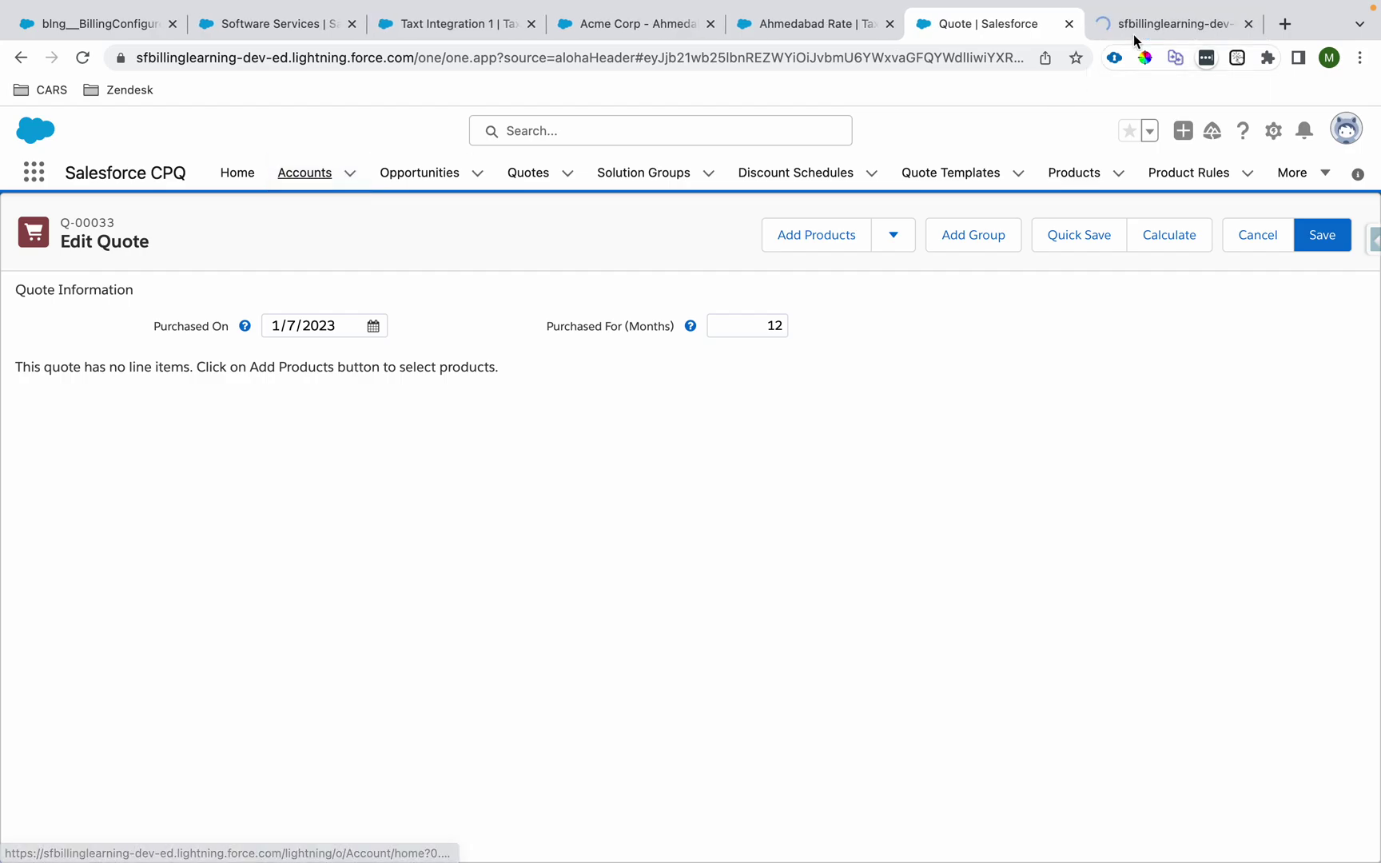
left_click(1132, 33)
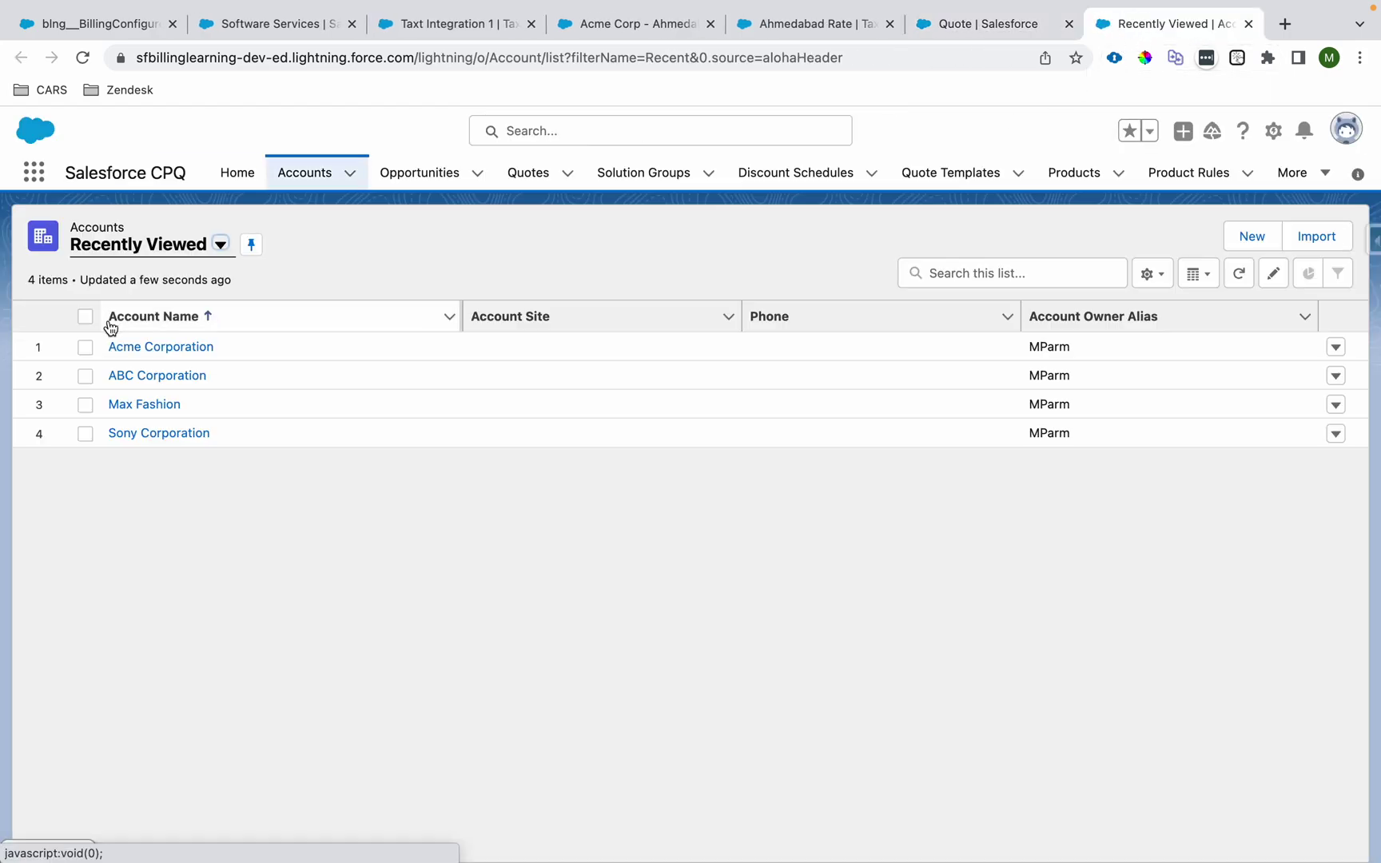
left_click(148, 348)
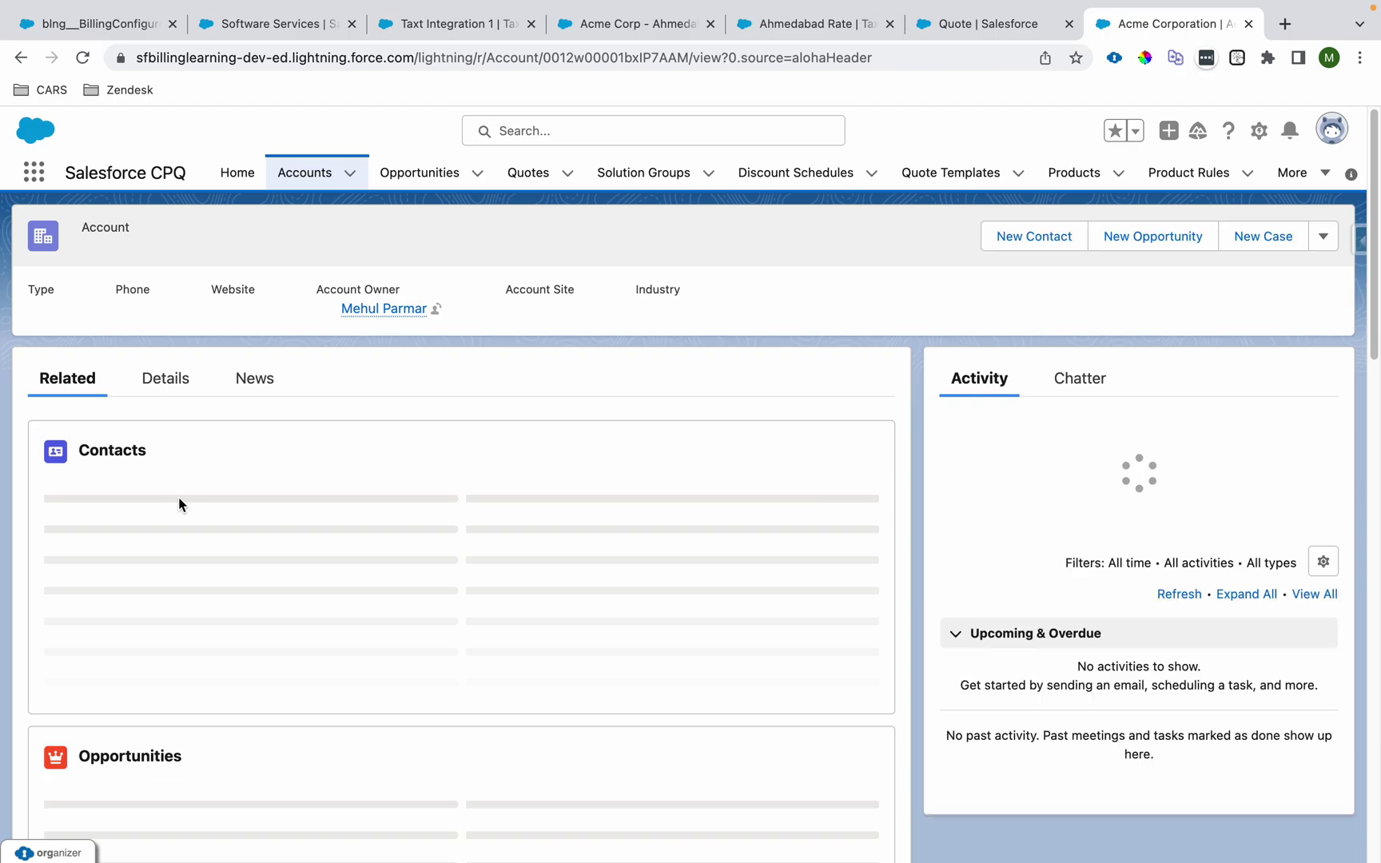
Step: Clear Acme Corporation's Billing City Ahmedabad and Billing State Gujarat, save, and return to quote Q-00033
left_click(1047, 236)
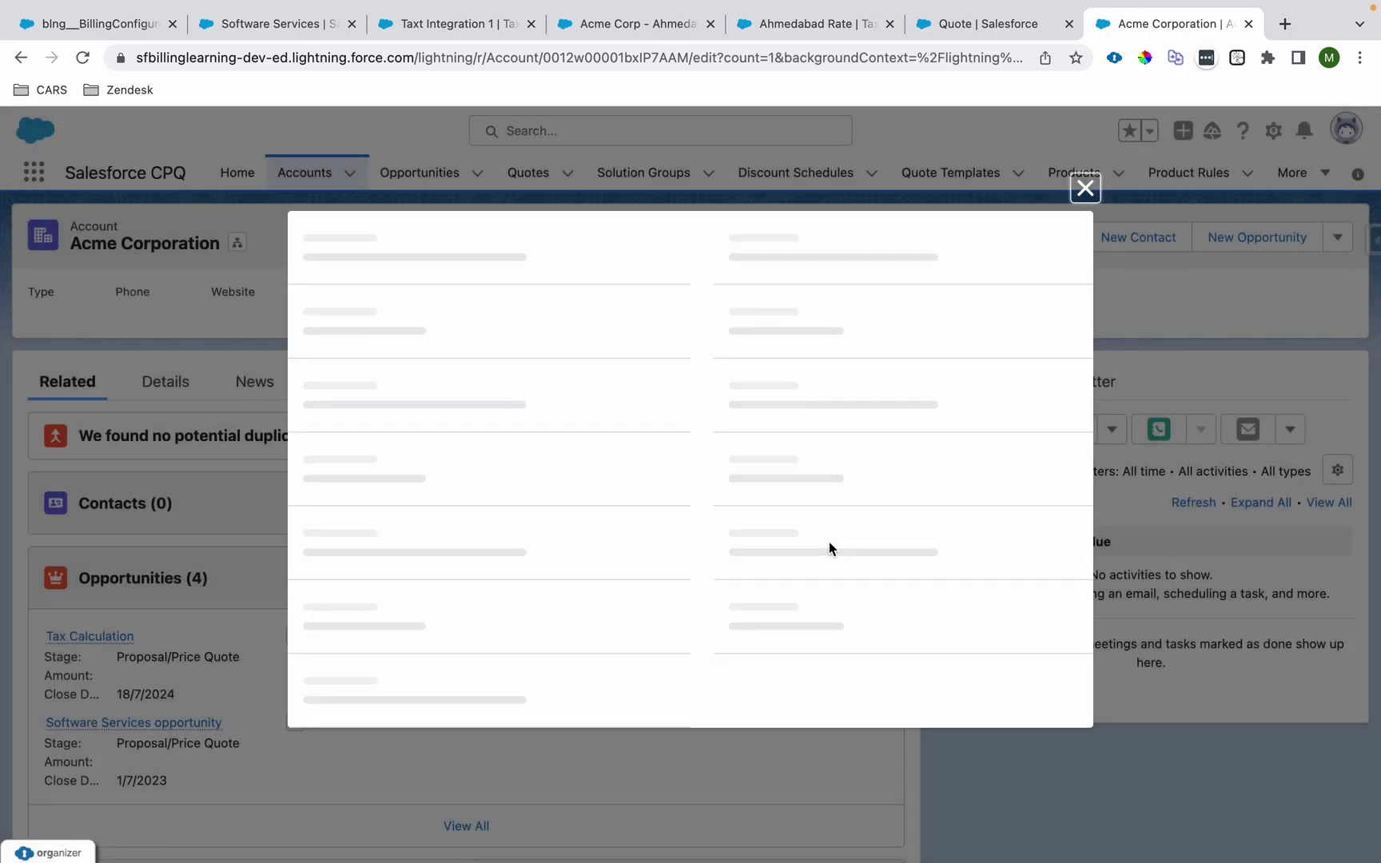
scroll(658, 512, "down", 10)
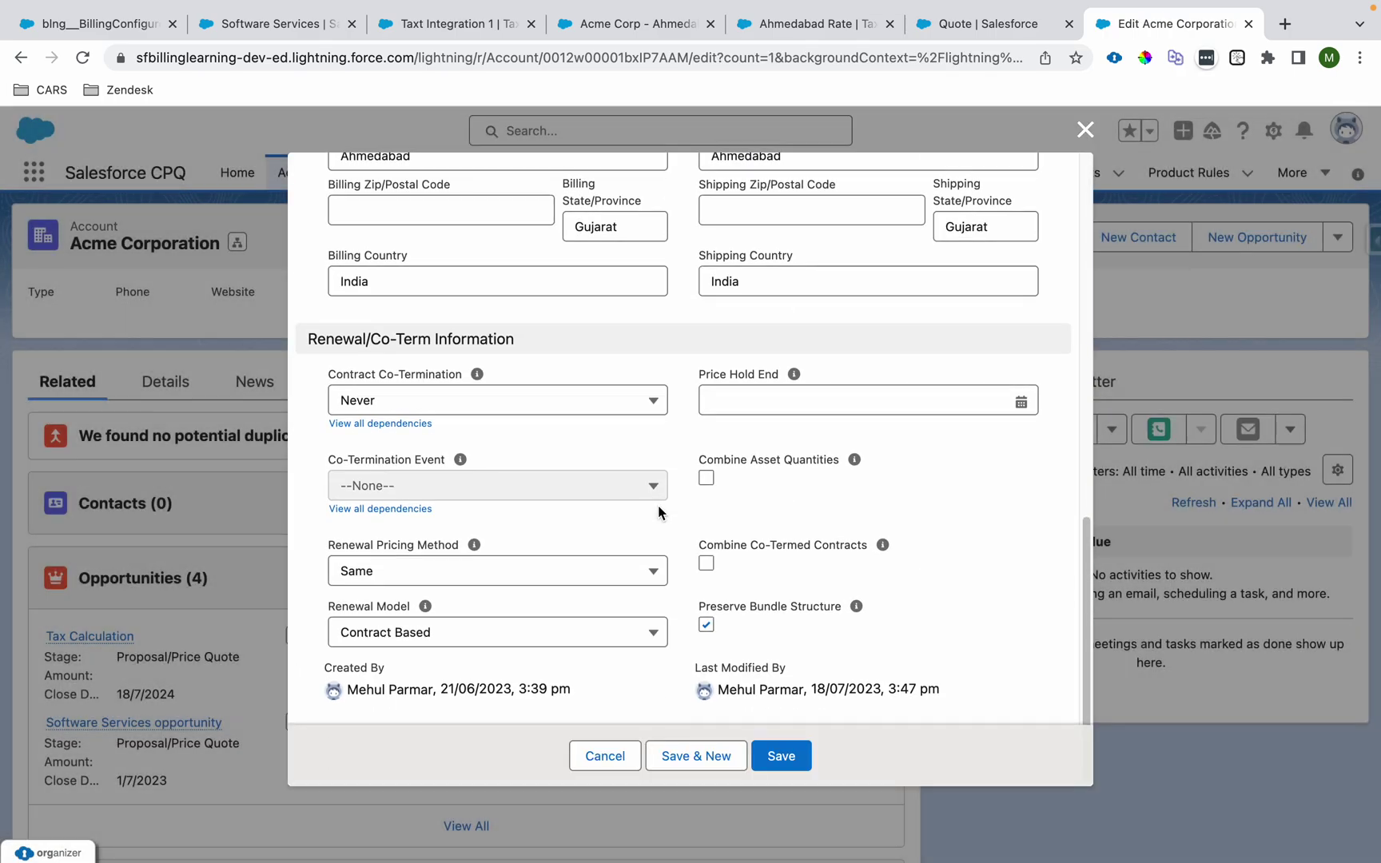
scroll(560, 320, "up", 3)
left_click_drag(472, 268, 324, 254)
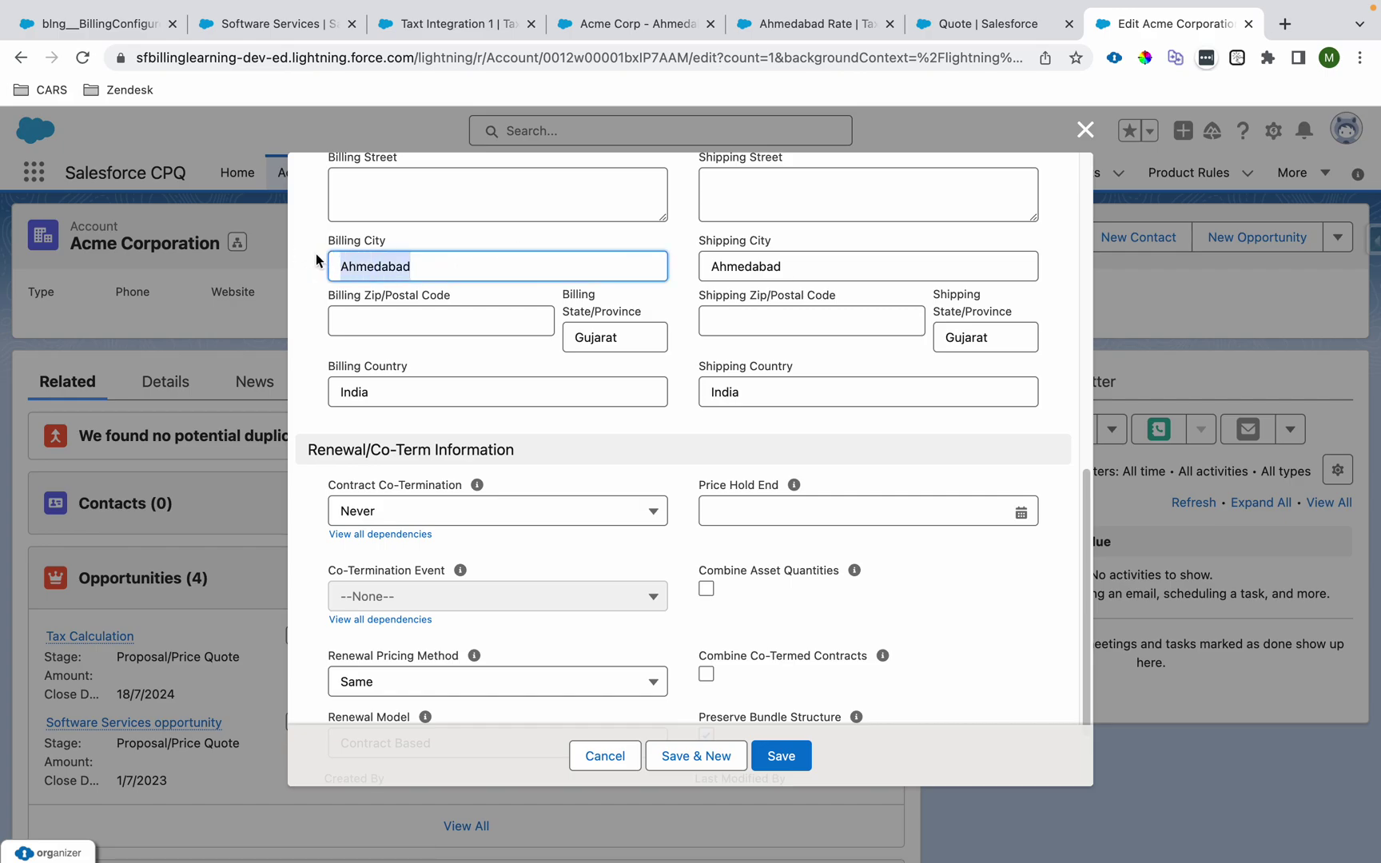
key("BackSpace")
double_click(659, 350)
key("BackSpace")
left_click(767, 750)
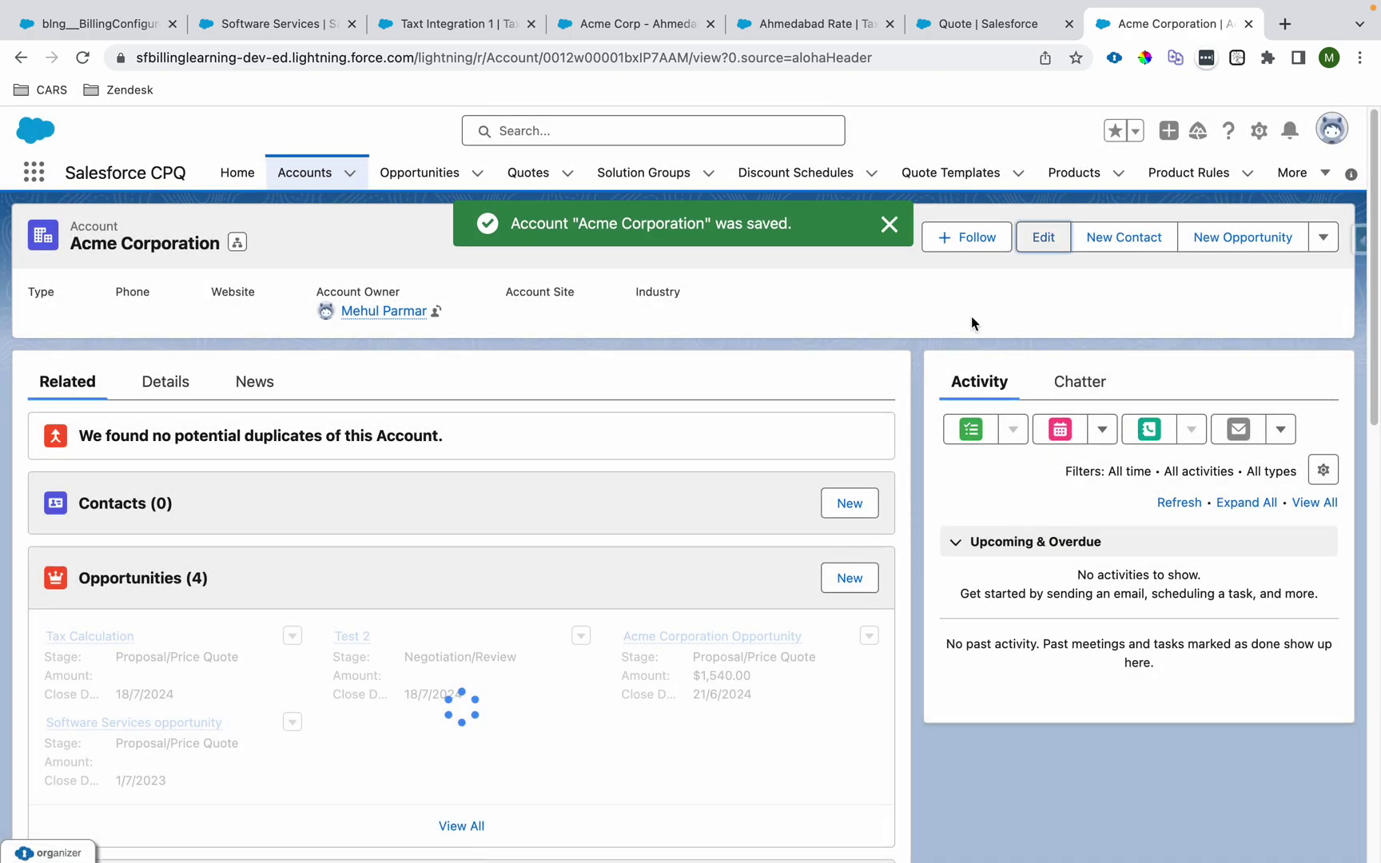
left_click(992, 22)
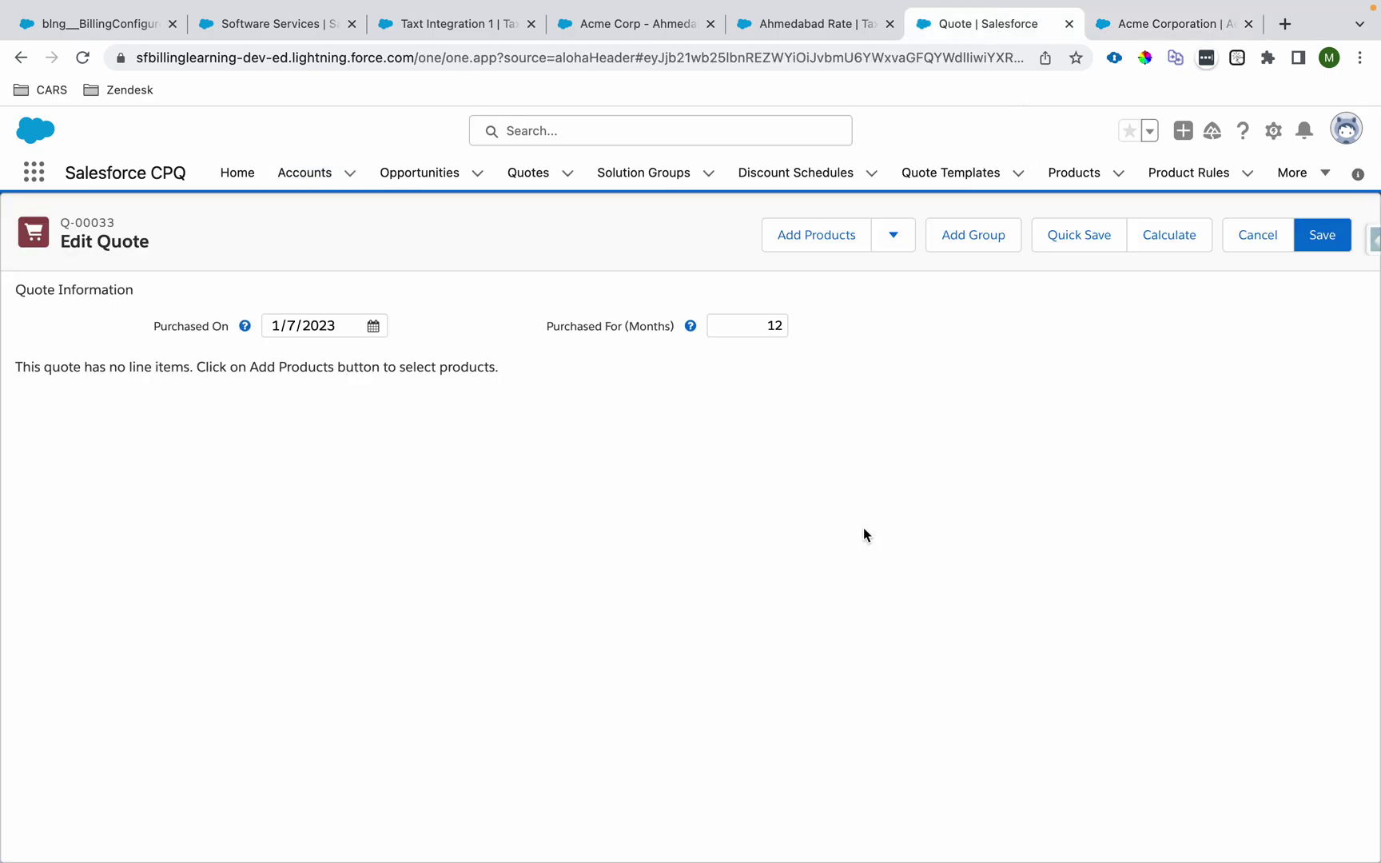
Step: Add the Software Services product to quote Q-00033 and save it at $1,200.00
left_click(793, 241)
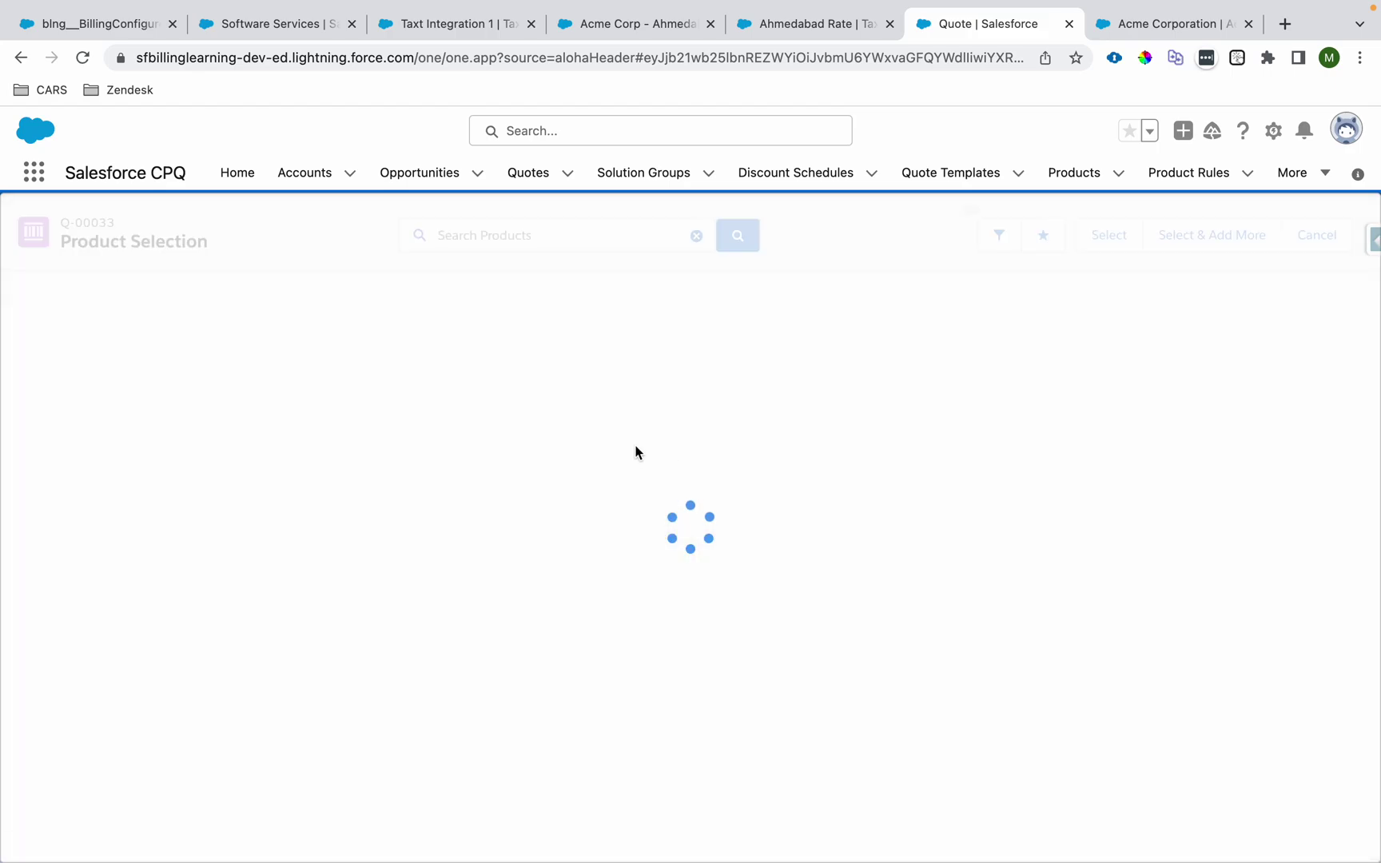
left_click(15, 358)
left_click(1102, 238)
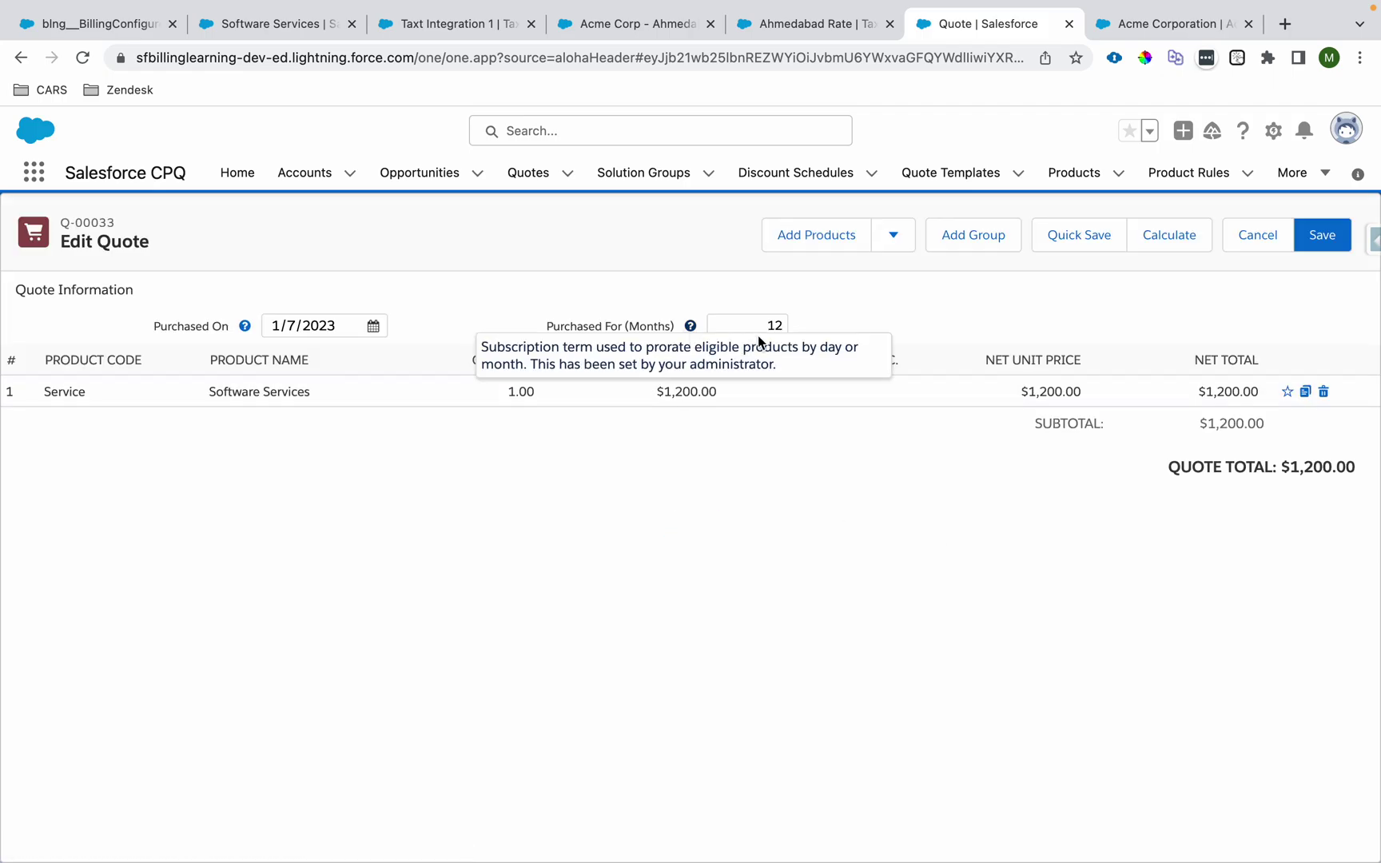
left_click(1322, 239)
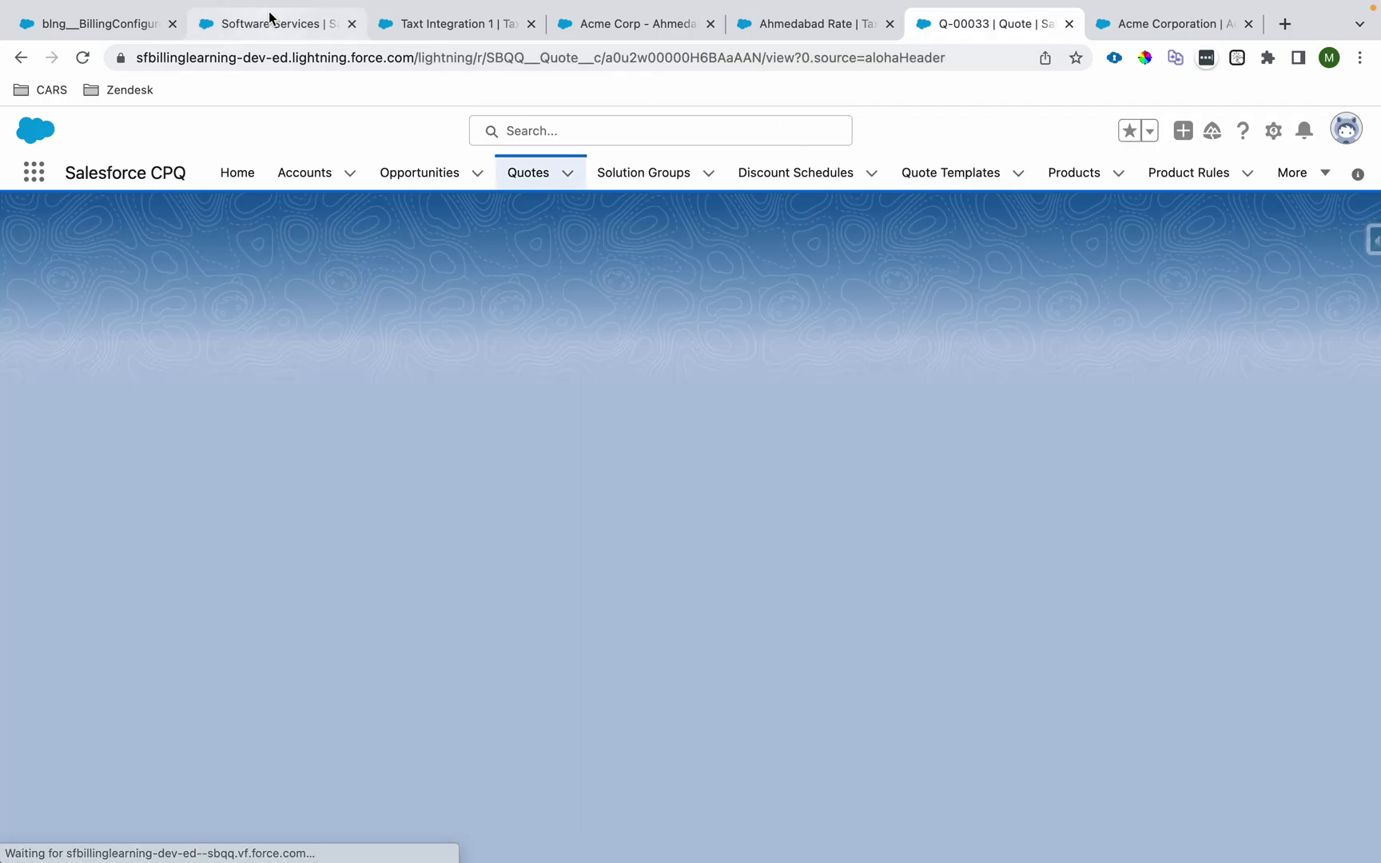
Step: Check the Software Services product's Billing Frequency, then return to quote Q-00033
left_click(268, 21)
left_click_drag(714, 657, 815, 660)
left_click(976, 26)
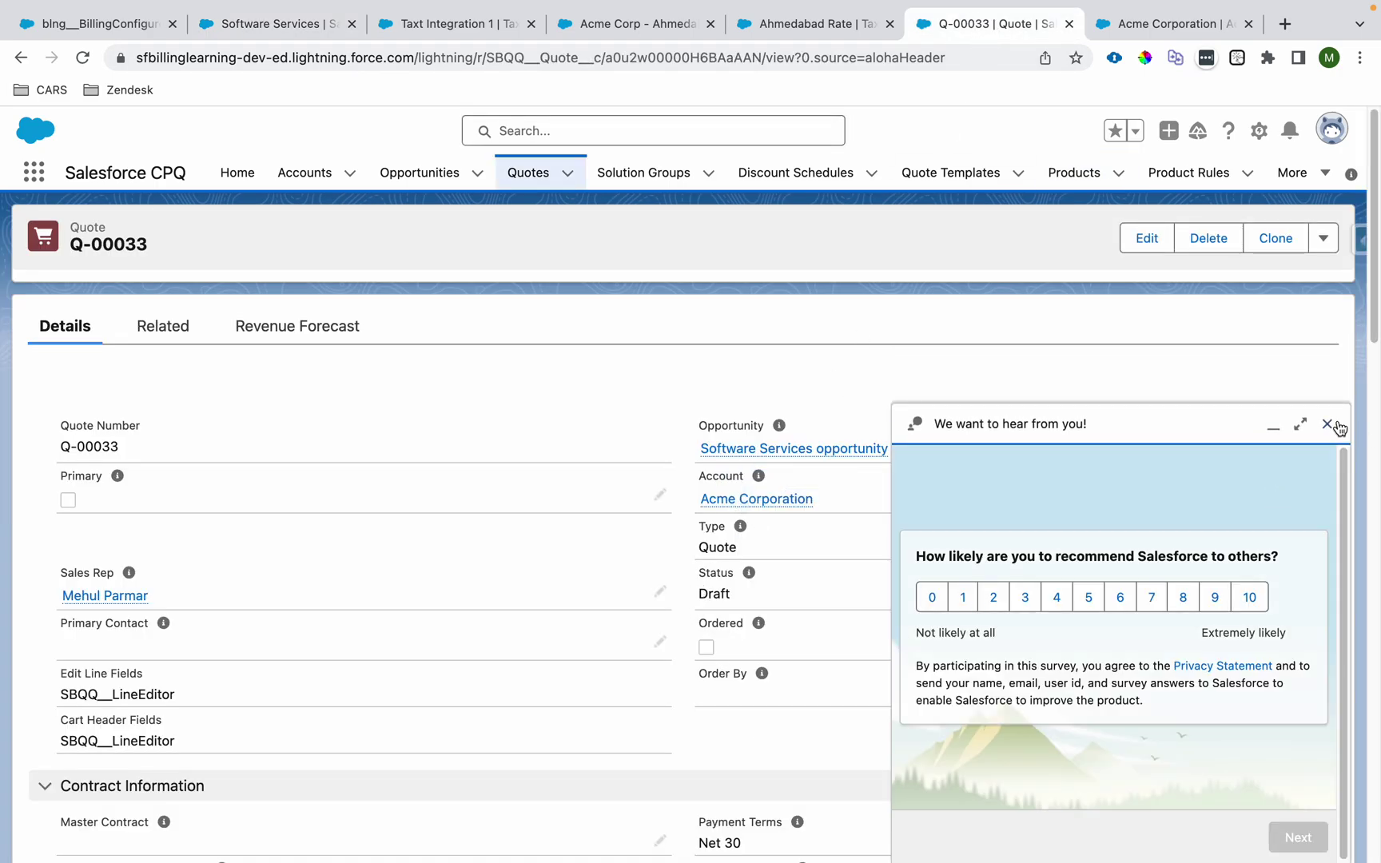
Step: Dismiss the survey and mark quote Q-00033 as Primary and Ordered, saving each change
left_click(1328, 424)
left_click(659, 494)
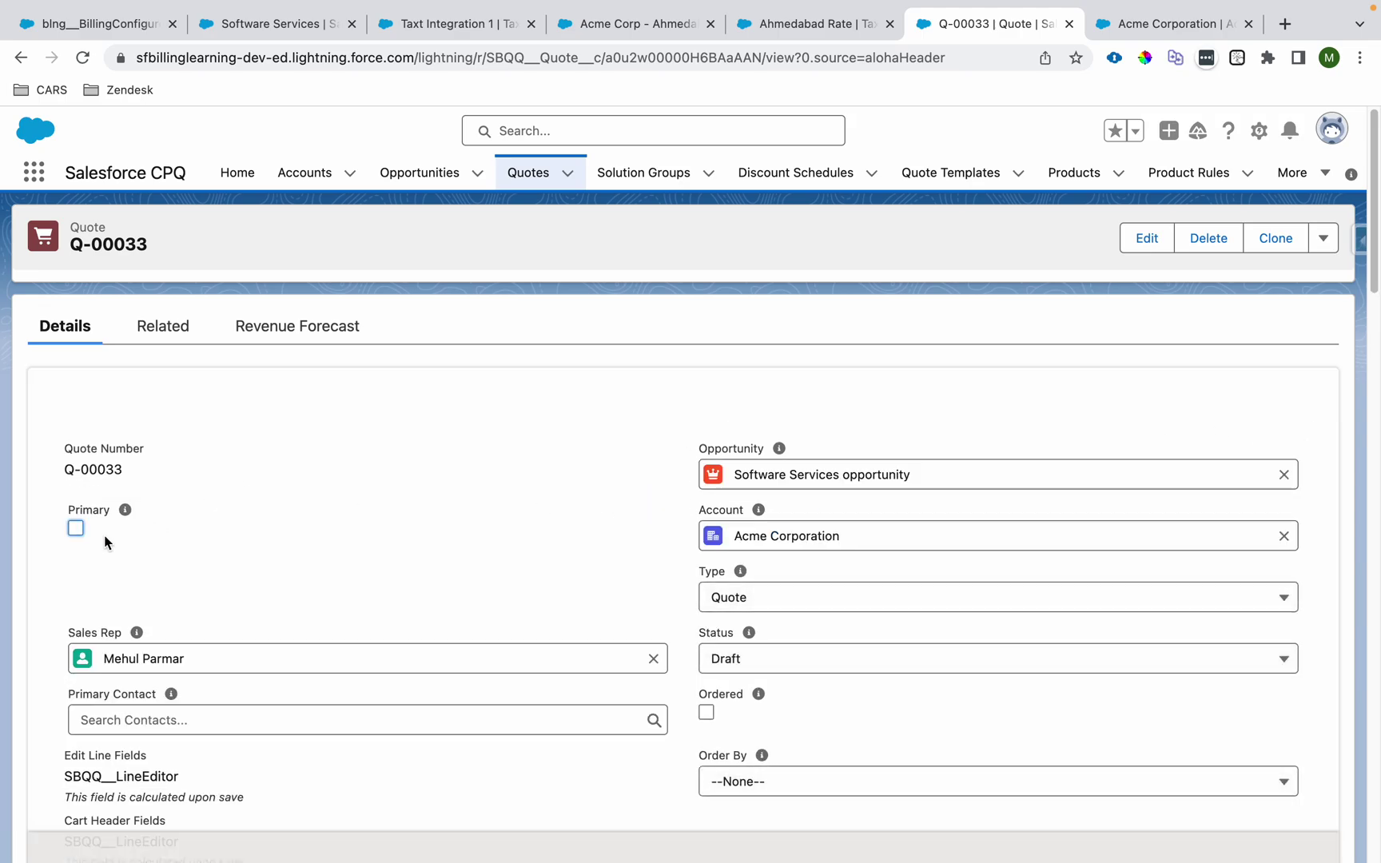
left_click(76, 528)
left_click(719, 832)
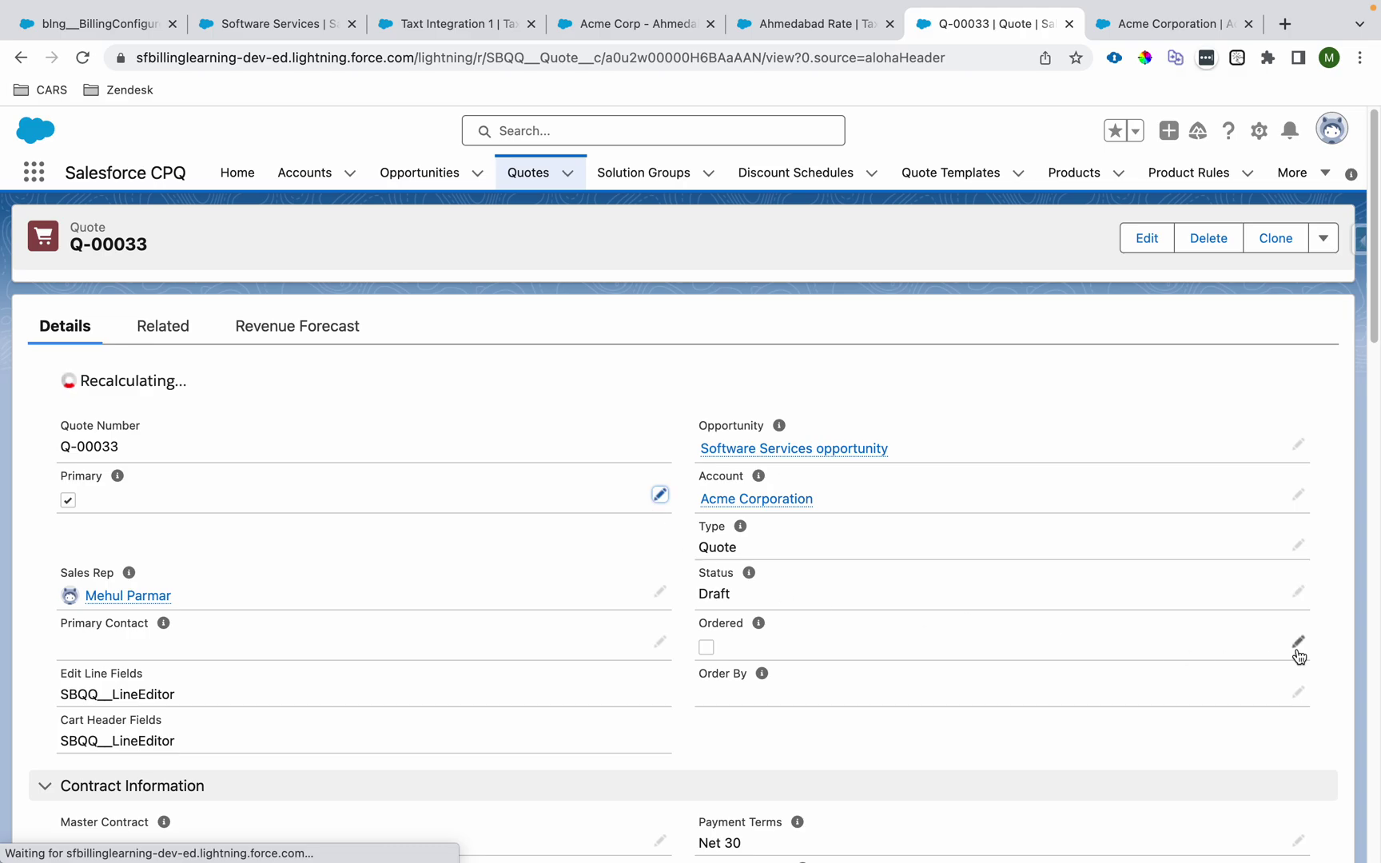
left_click(1298, 642)
left_click(705, 658)
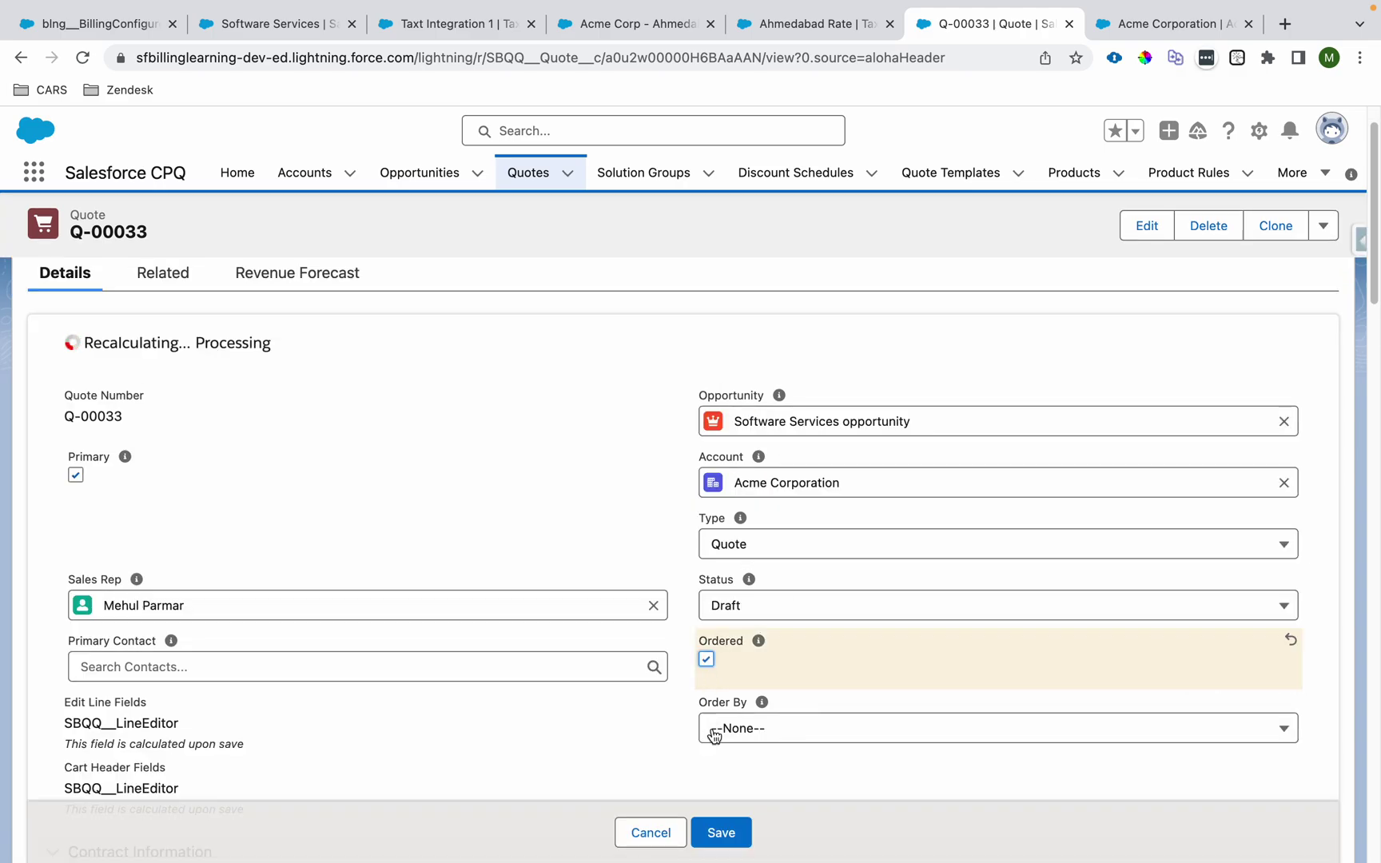
left_click(722, 832)
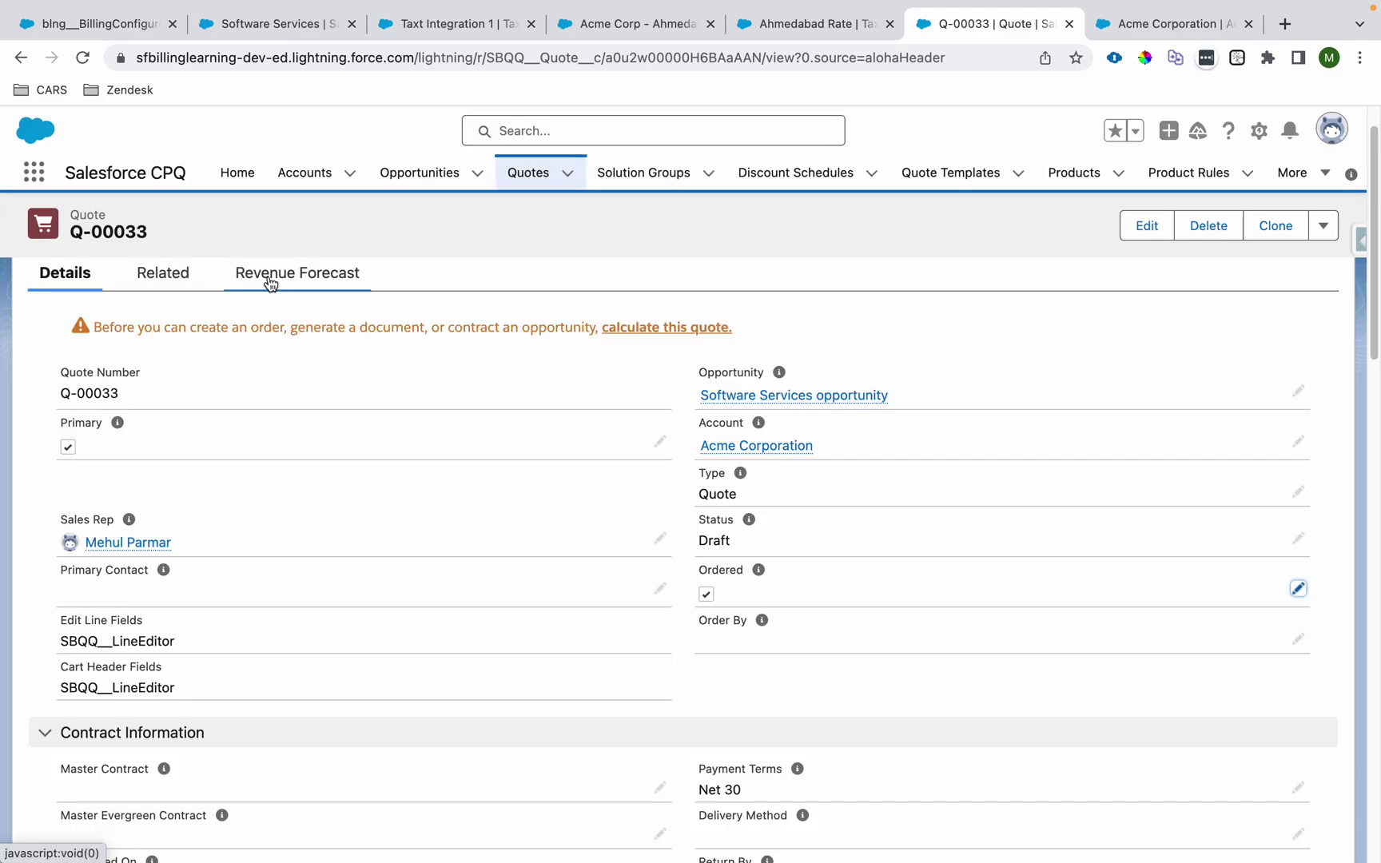
Step: Open order 00000114 from the quote's related records
left_click(144, 274)
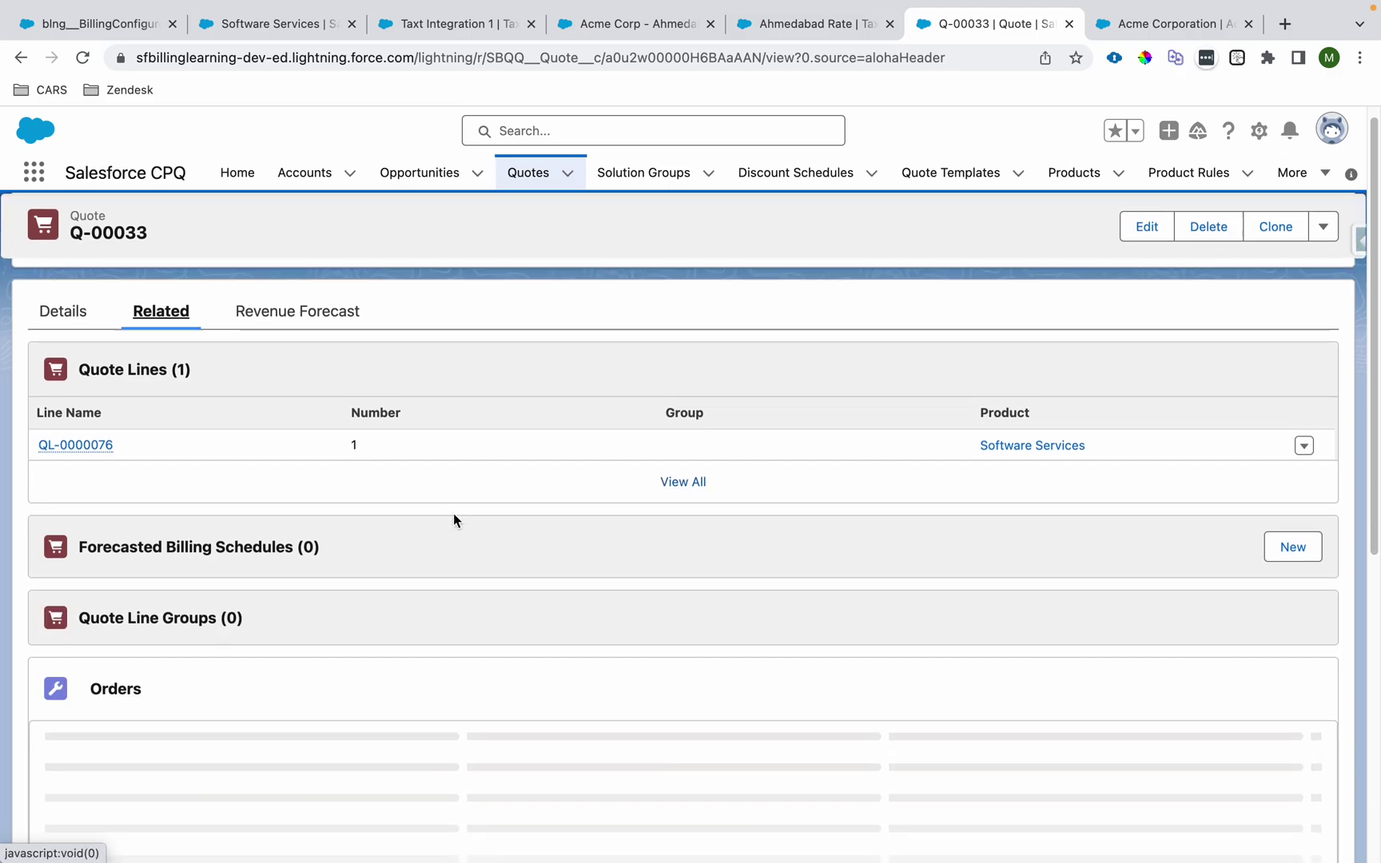
scroll(453, 517, "down", 2)
left_click(72, 690)
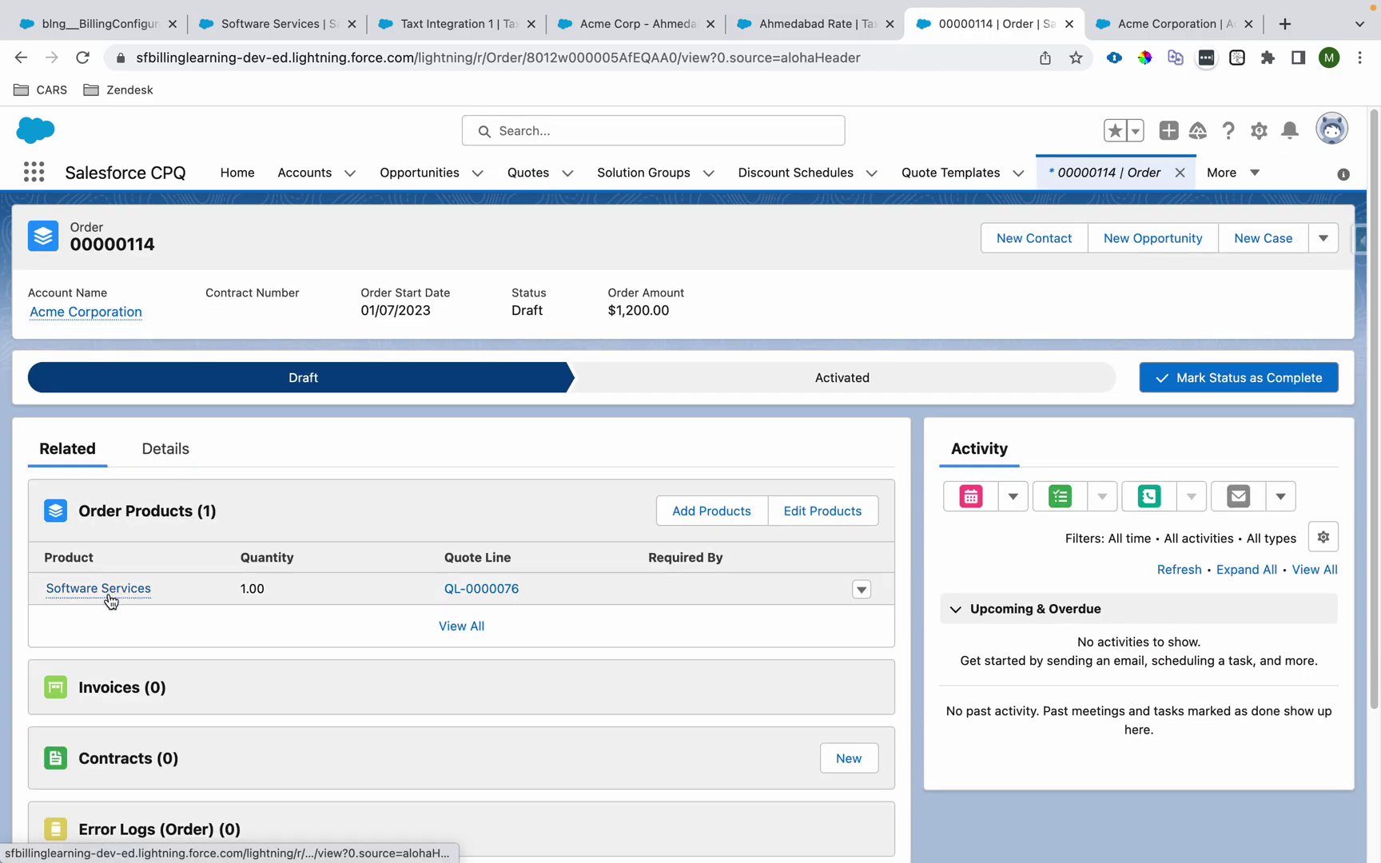
left_click(109, 593)
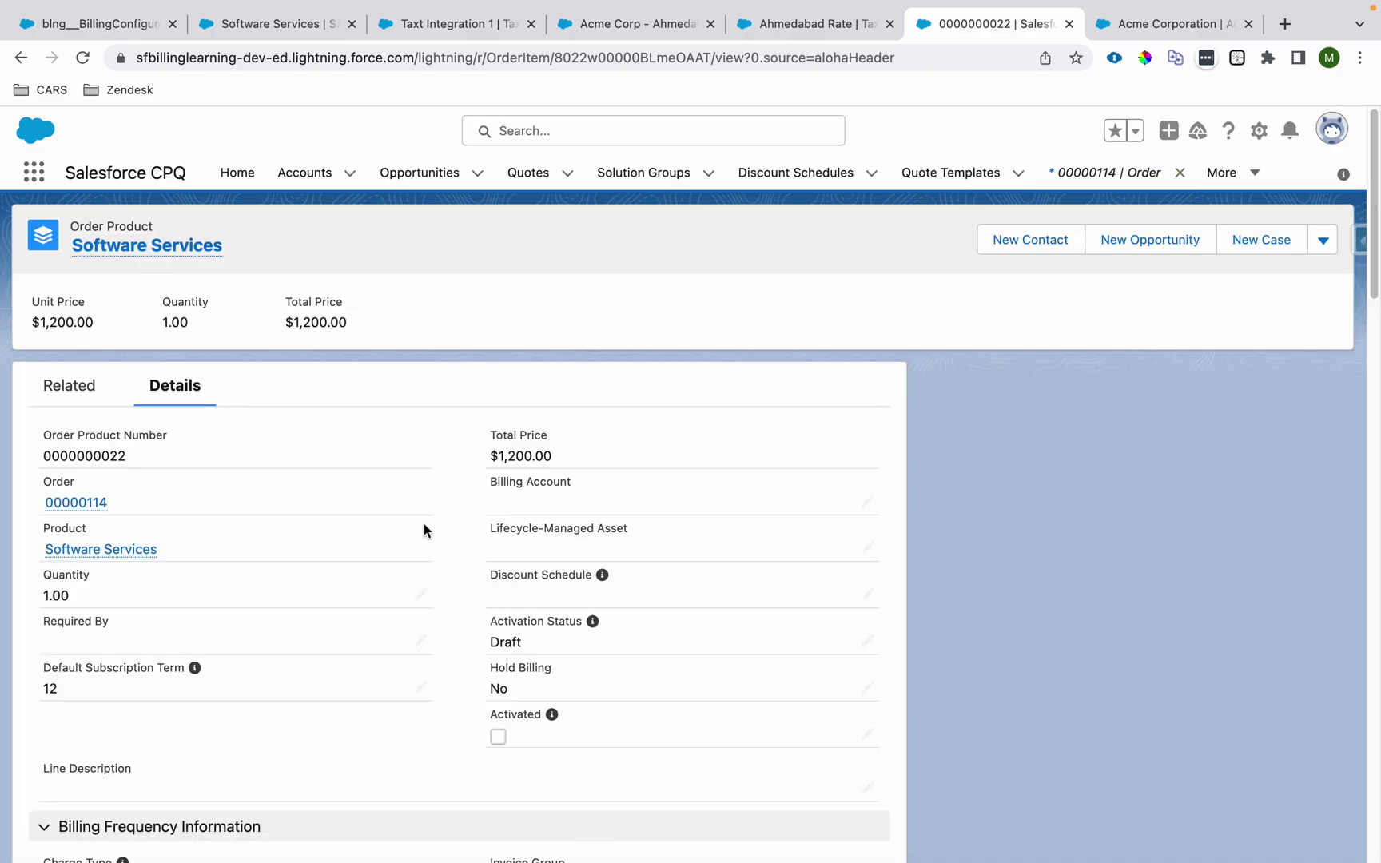
scroll(424, 524, "down", 5)
left_click_drag(22, 527, 130, 525)
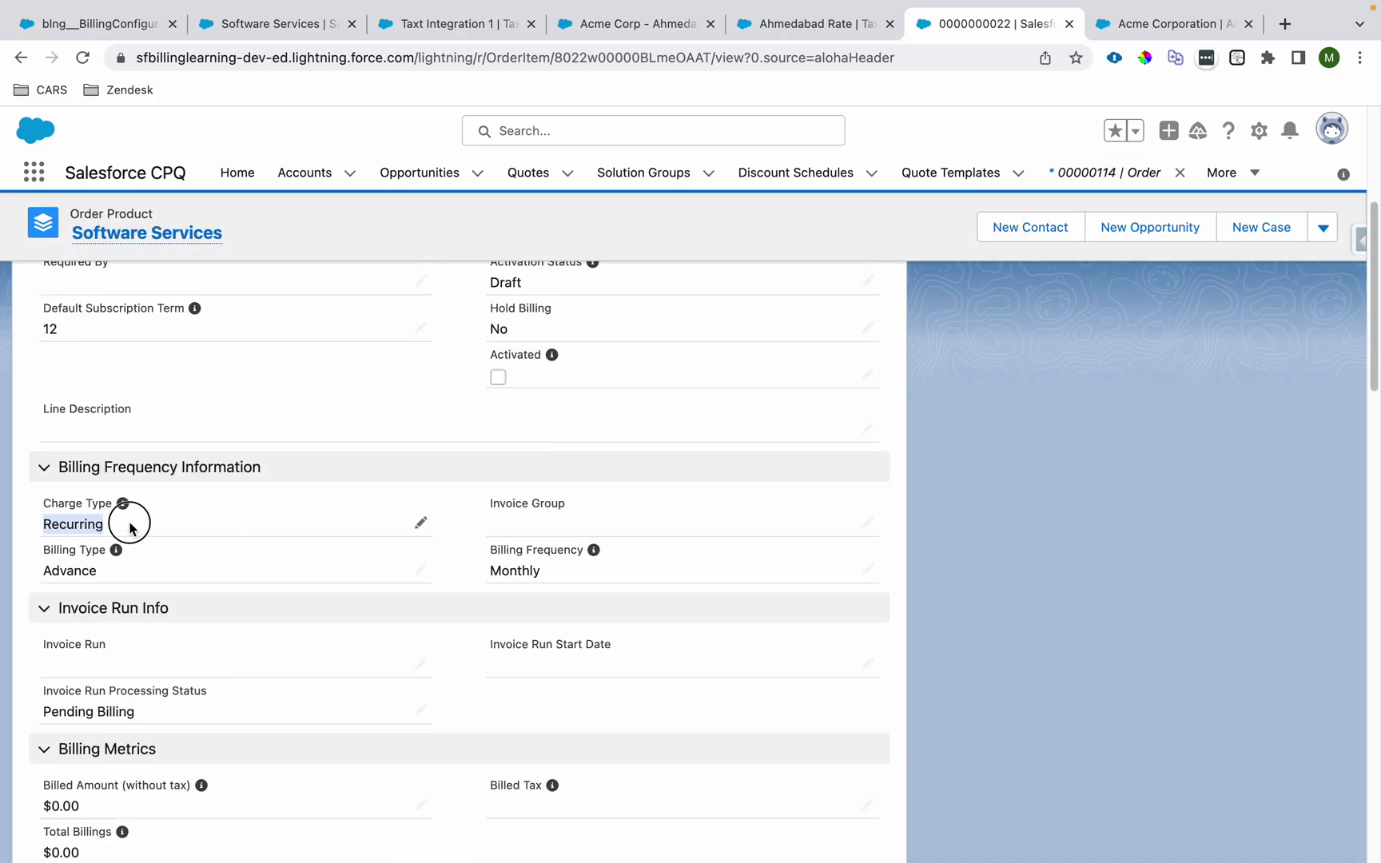
left_click_drag(491, 572, 547, 573)
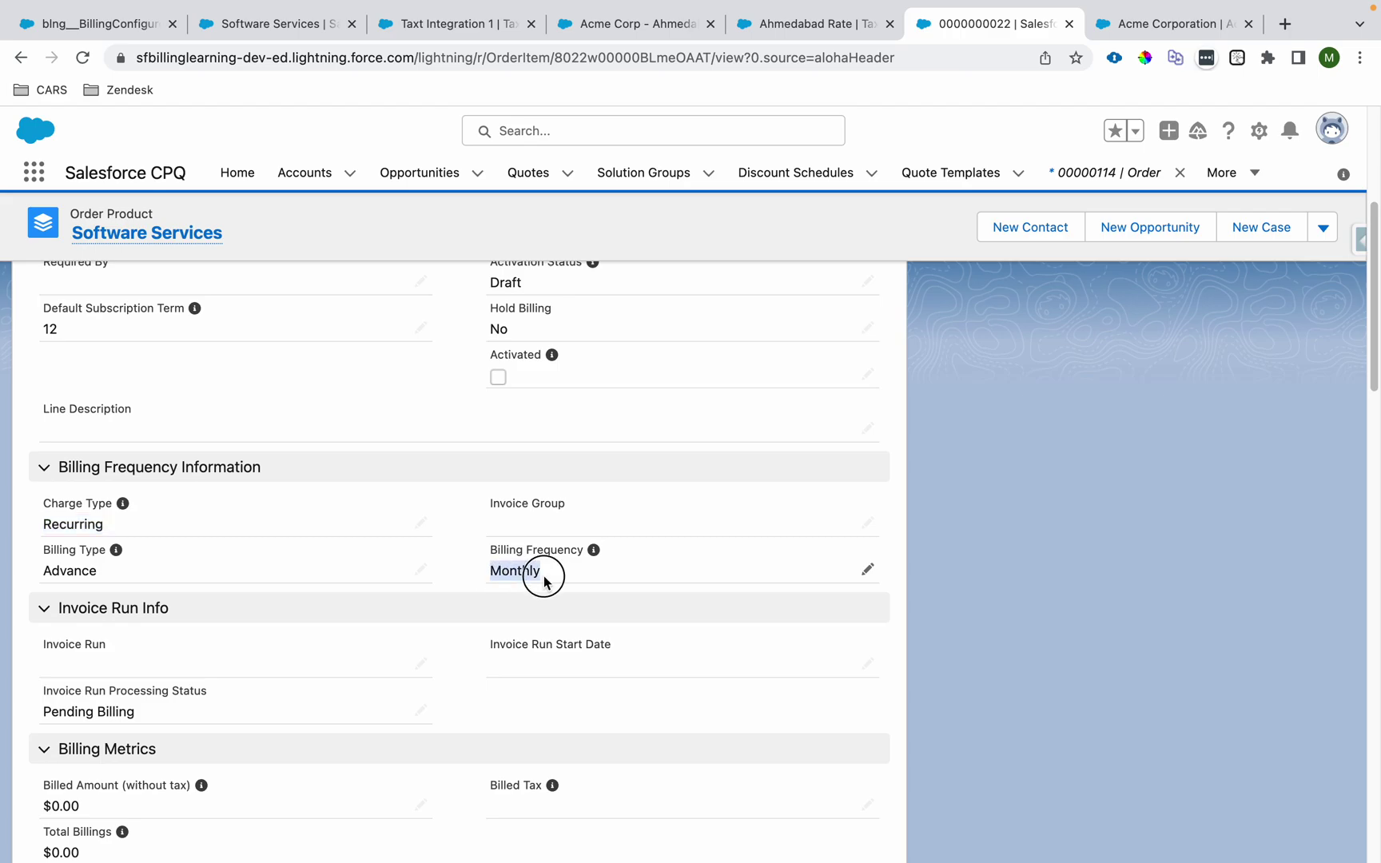
left_click_drag(37, 577, 185, 525)
scroll(277, 568, "down", 3)
scroll(184, 525, "down", 6)
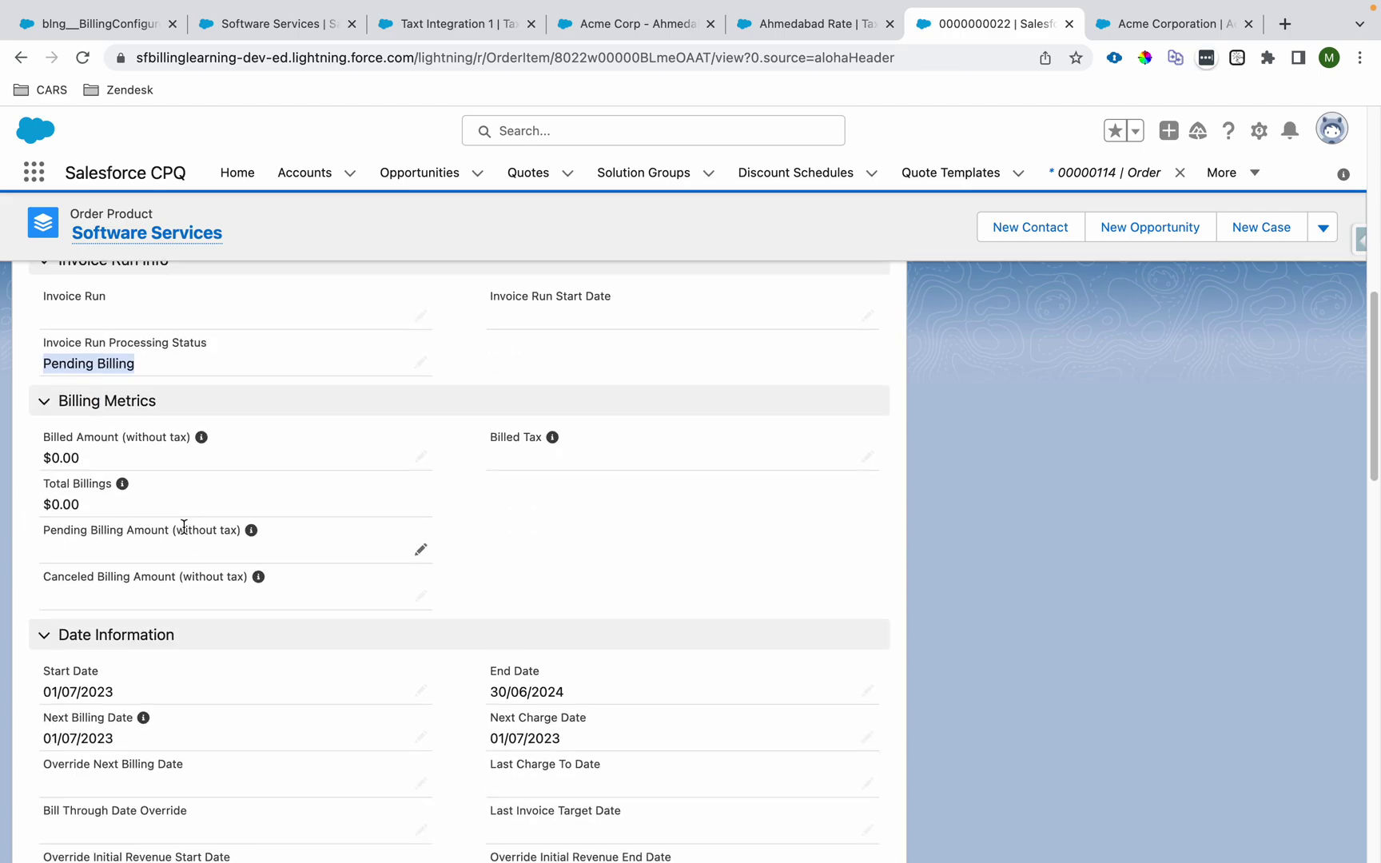
left_click_drag(37, 470, 231, 557)
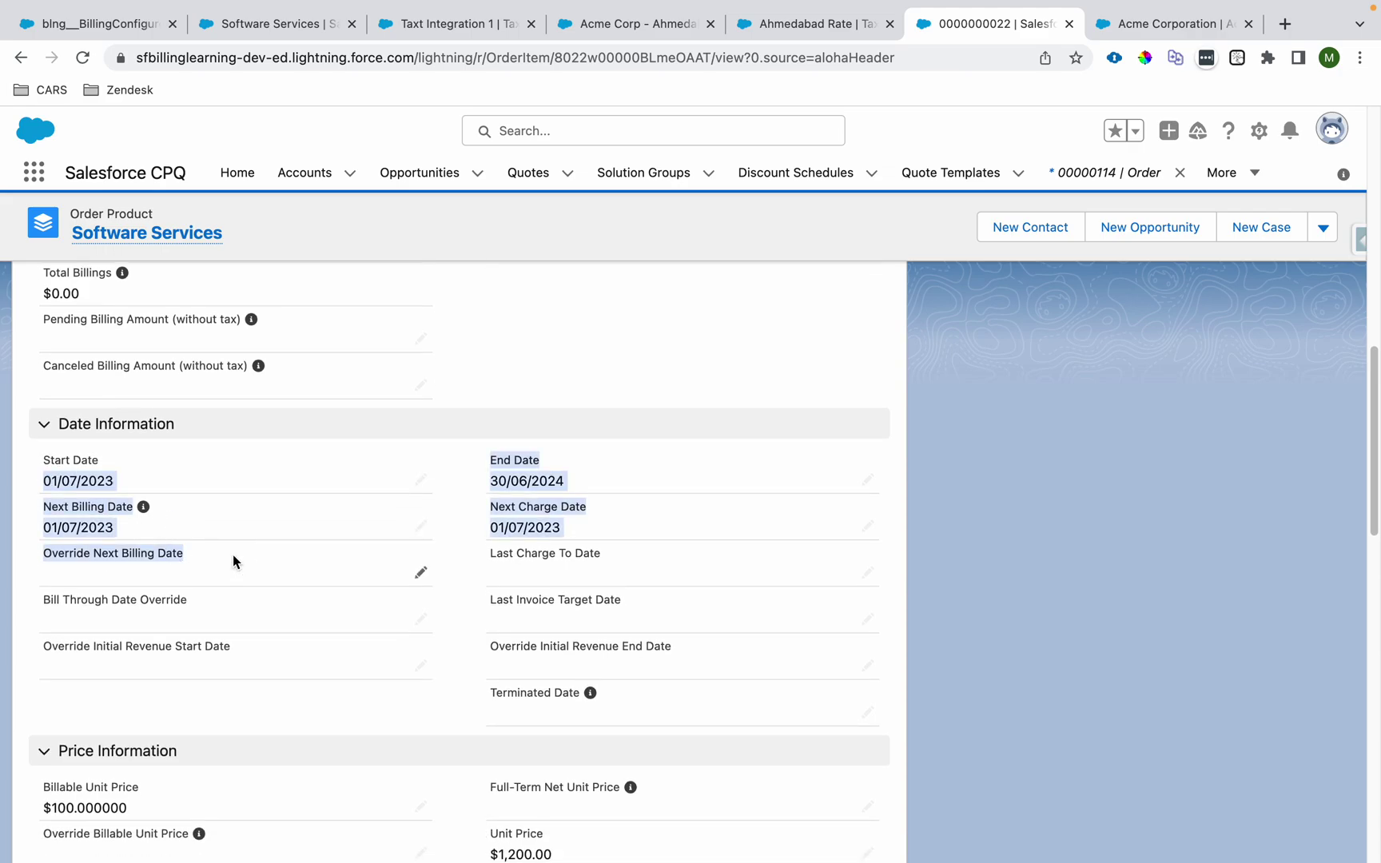
scroll(230, 564, "down", 6)
scroll(96, 568, "down", 3)
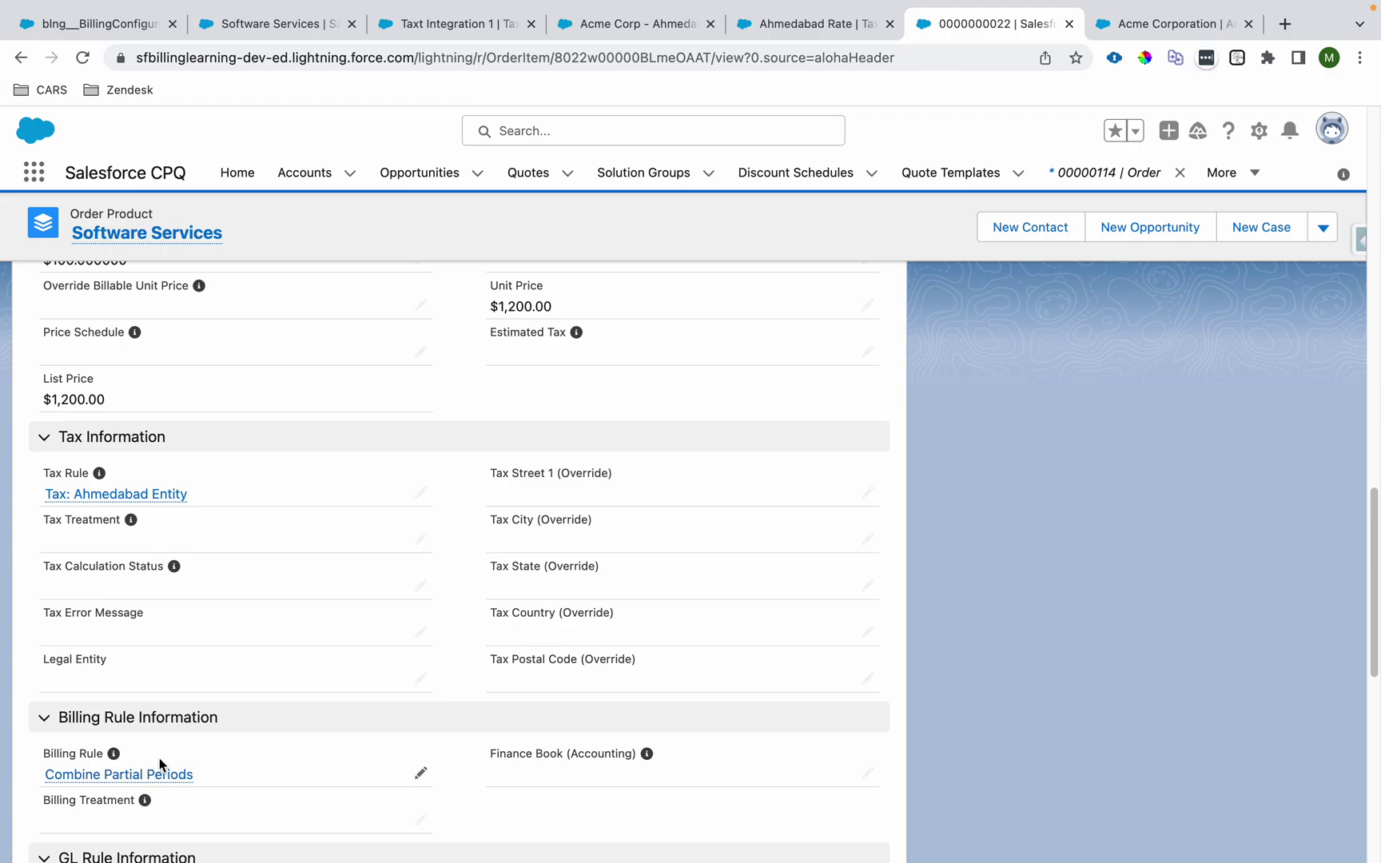
scroll(159, 759, "down", 2)
scroll(209, 579, "down", 3)
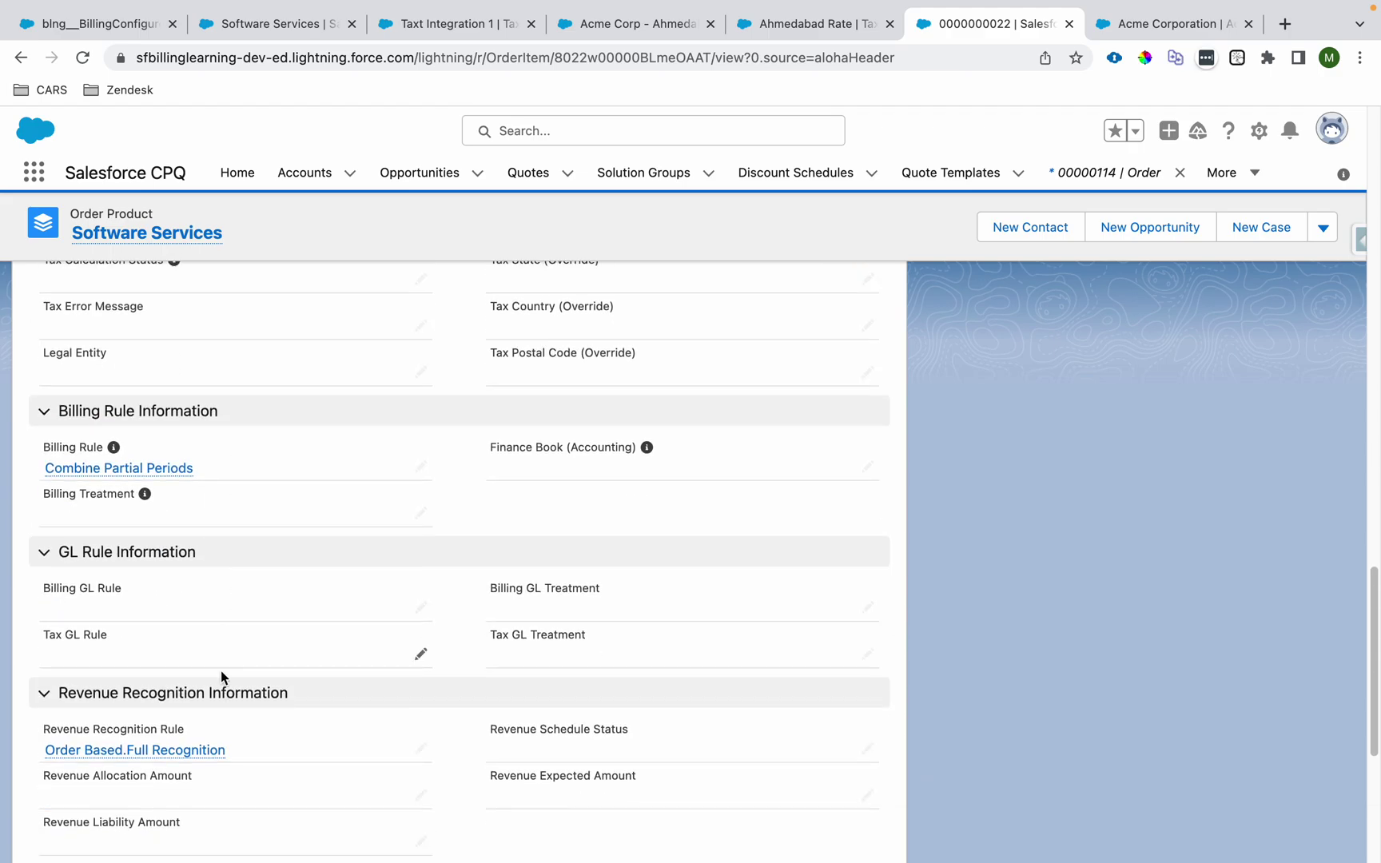
scroll(351, 558, "up", 1)
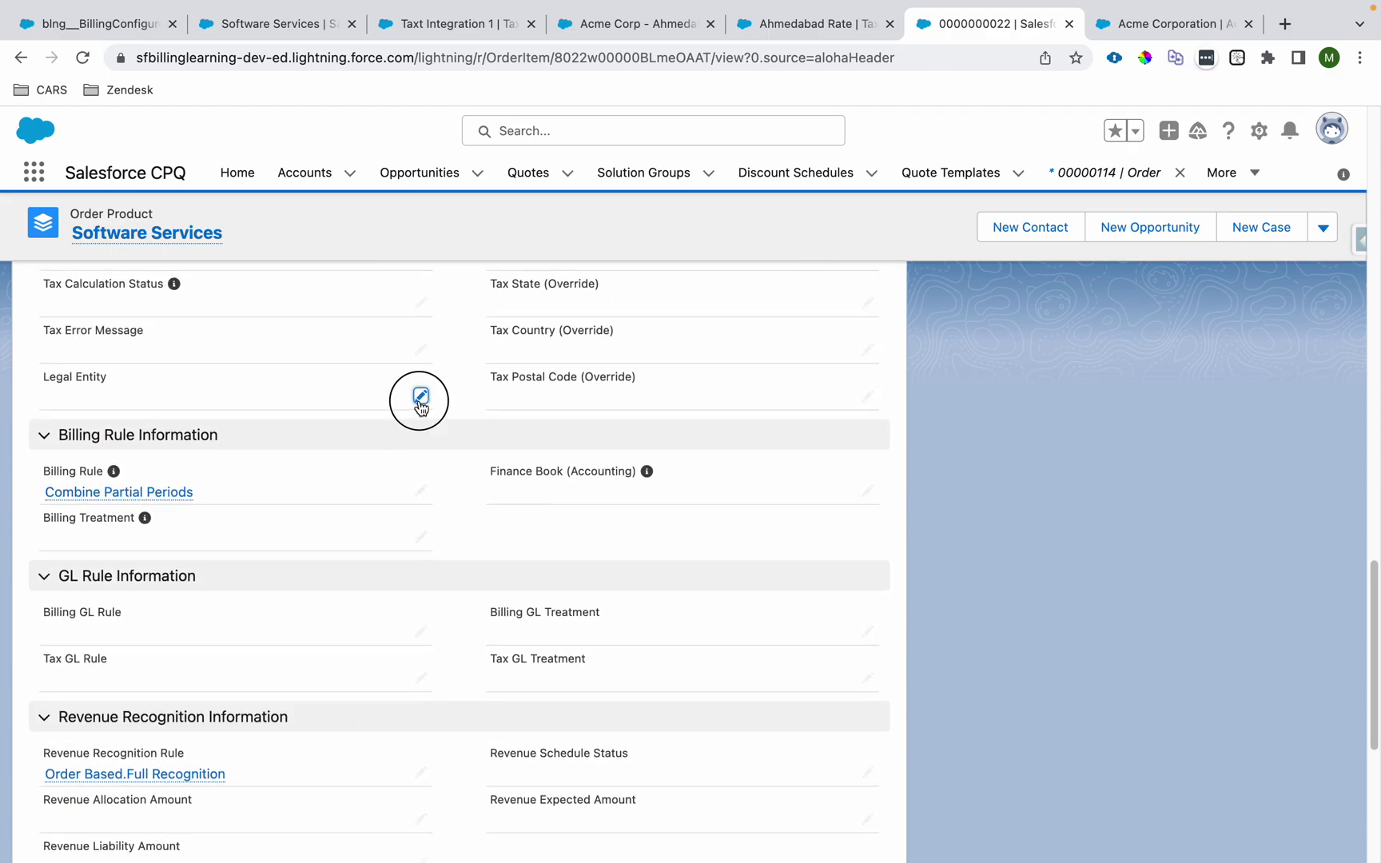
Step: Set the order product's Legal Entity to Acme Corp - Ahmedabad, save, and highlight the resulting tax error
left_click(421, 397)
left_click(131, 405)
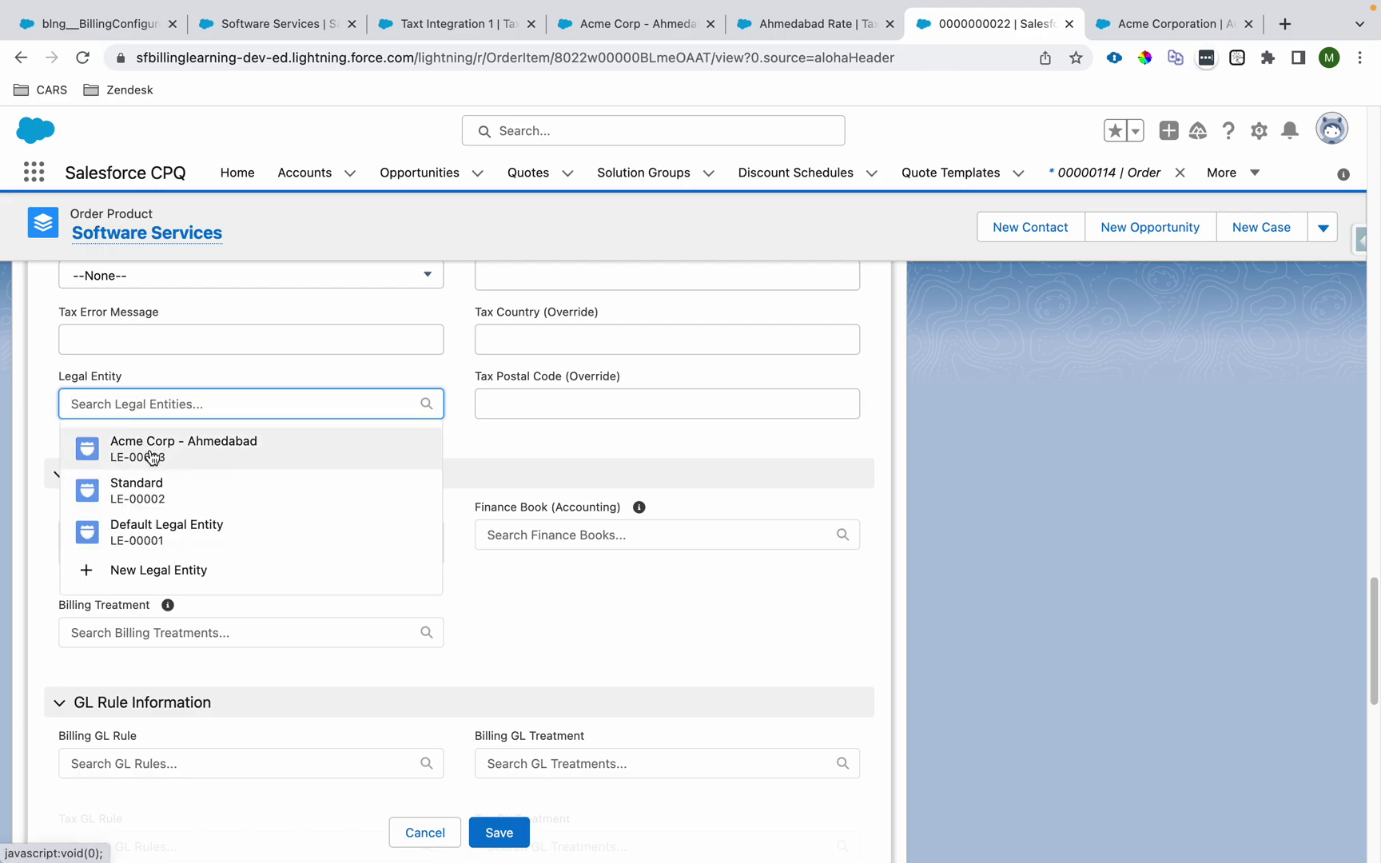
left_click(152, 452)
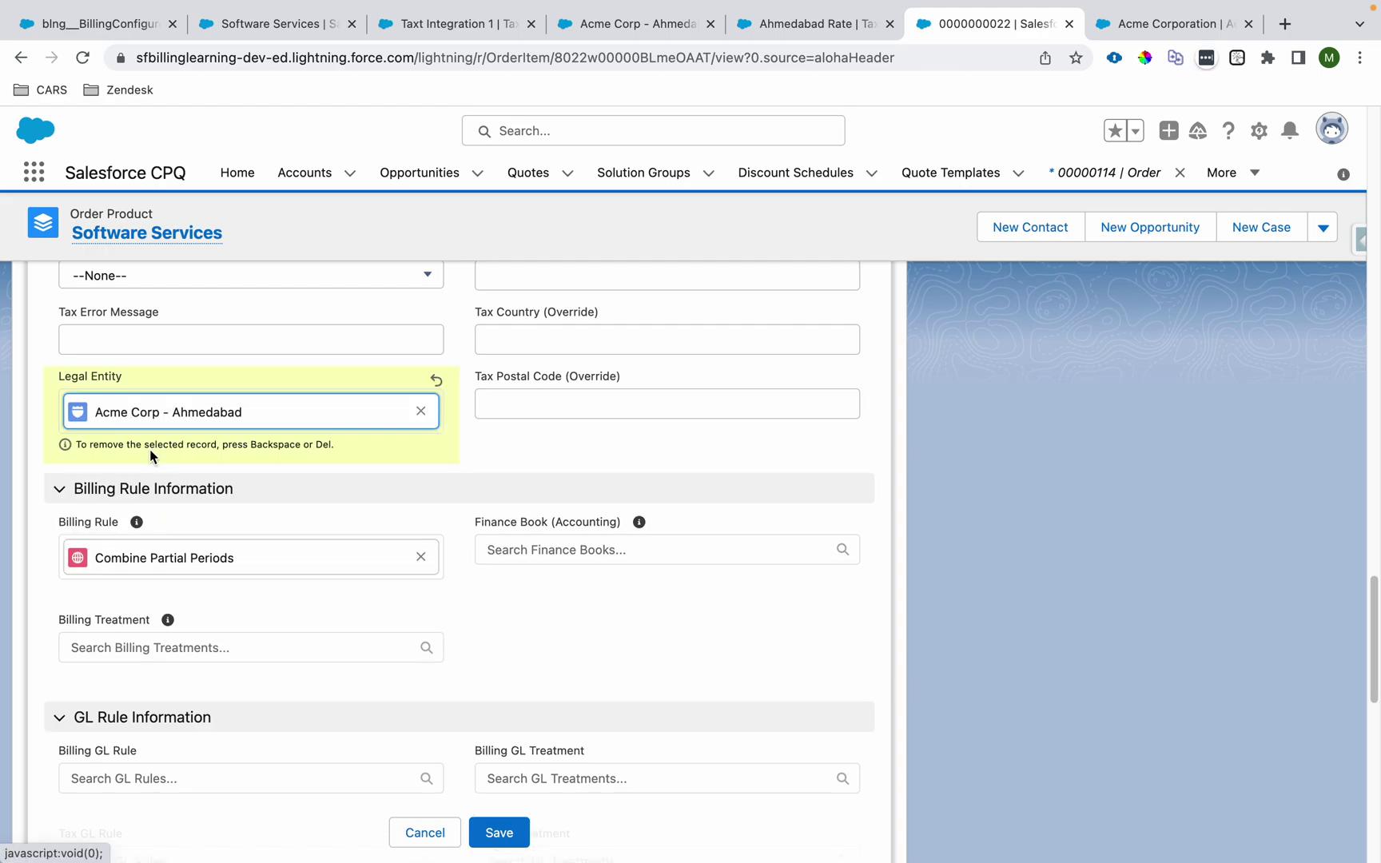
left_click(499, 832)
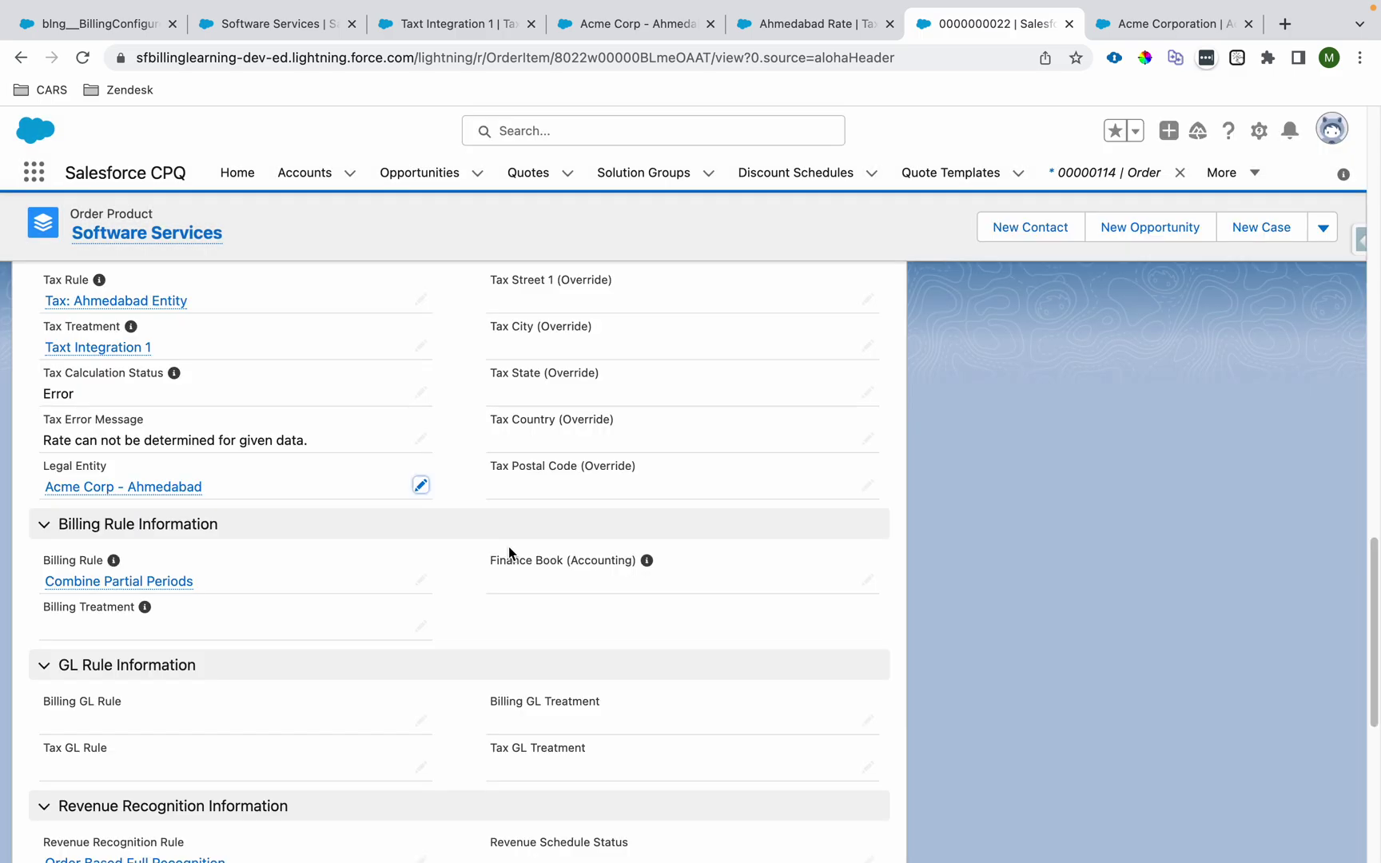
left_click(47, 438)
left_click_drag(46, 438, 310, 446)
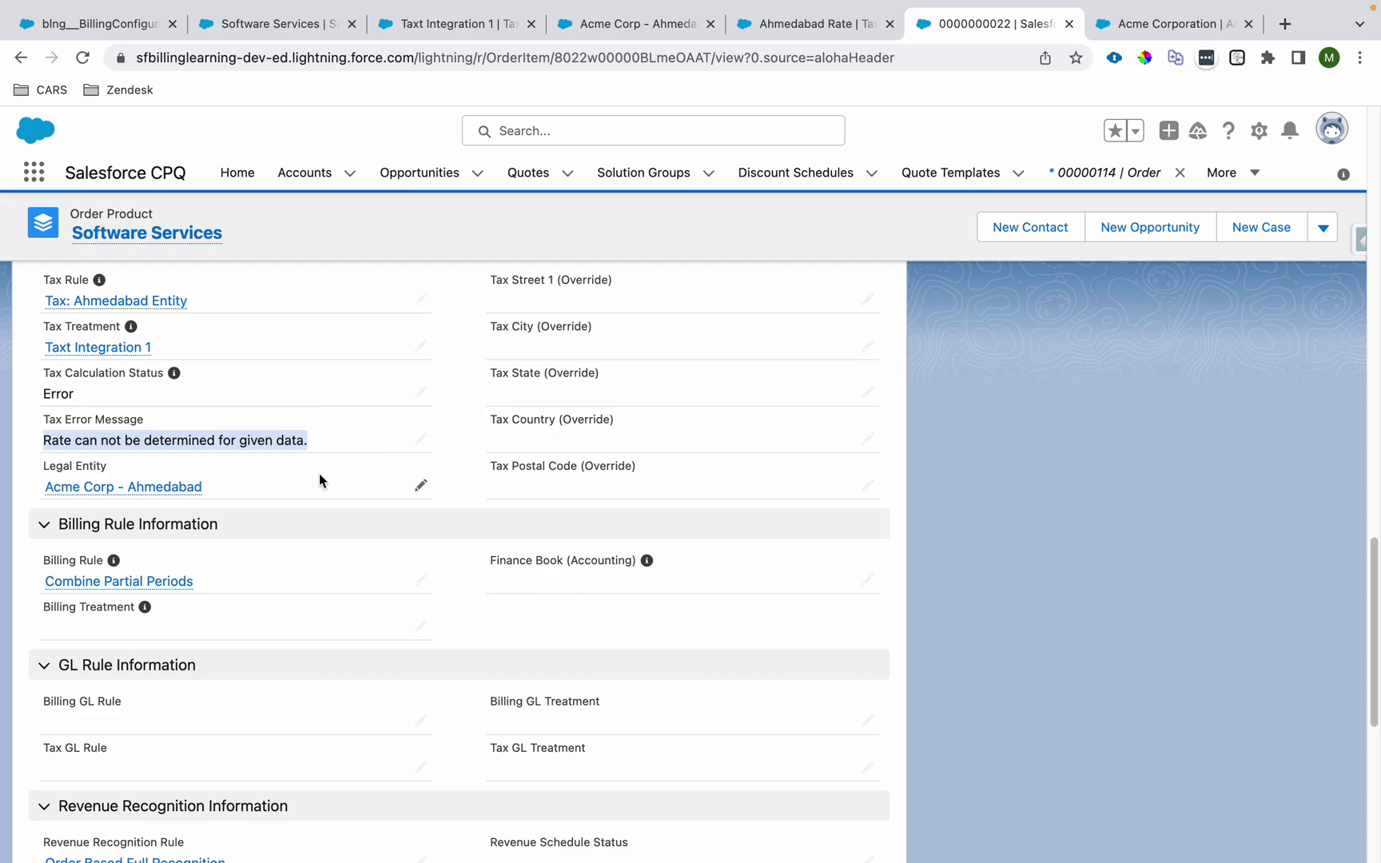
Step: Open Acme Corp - Ahmedabad in a new tab, review its billing configuration, then return to Acme Corporation
left_click(160, 489, "super")
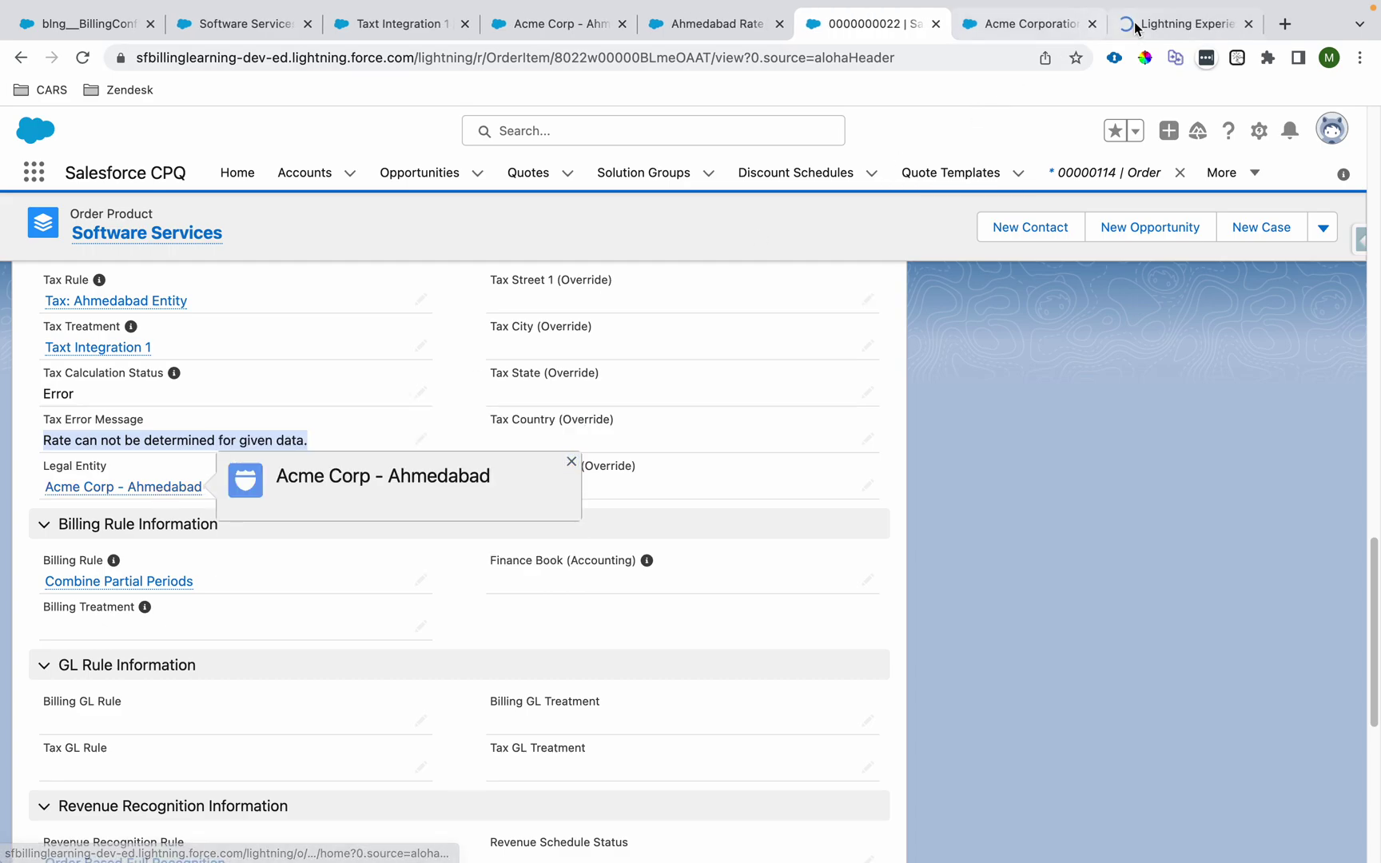
left_click(1125, 30)
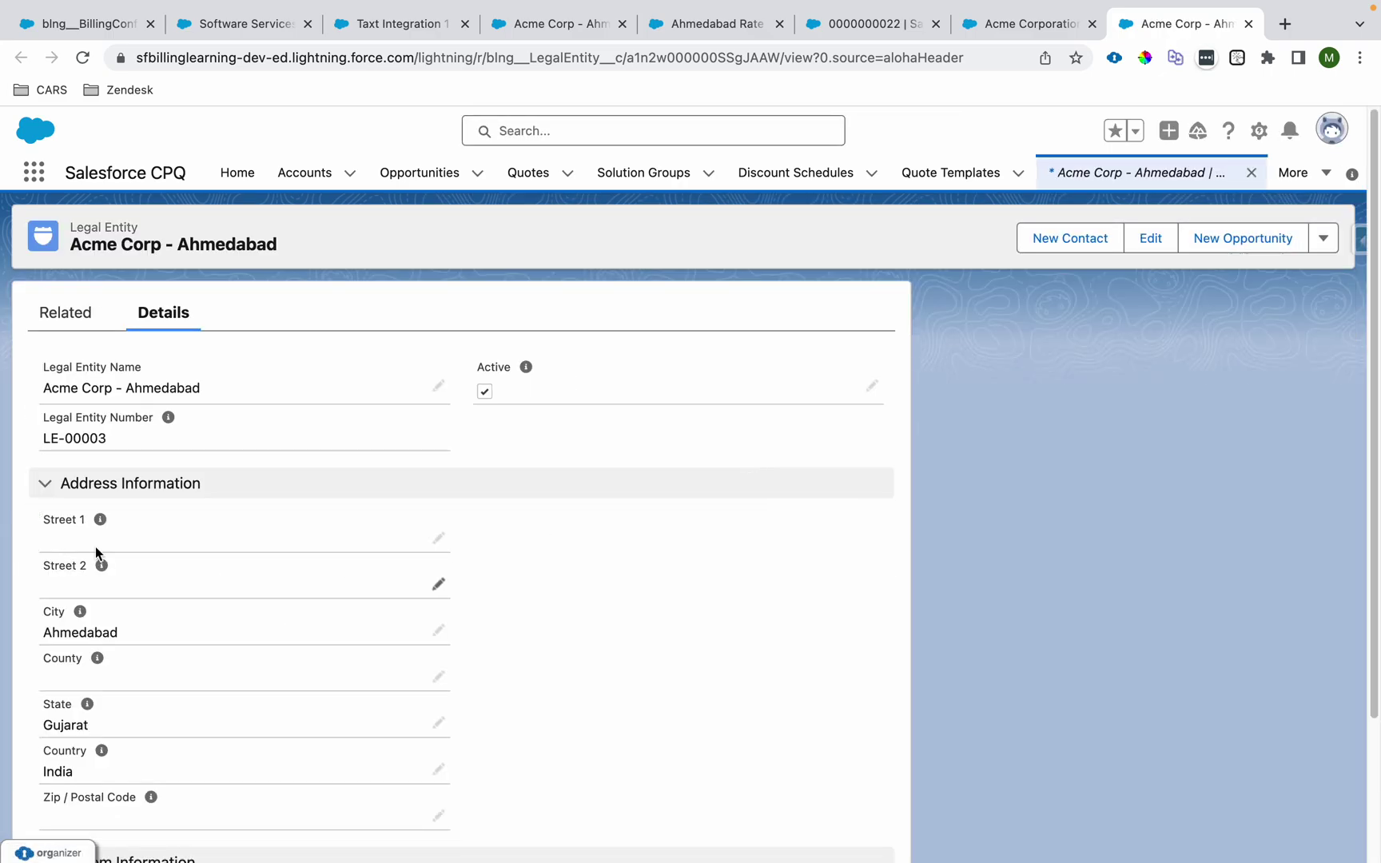
left_click(1025, 24)
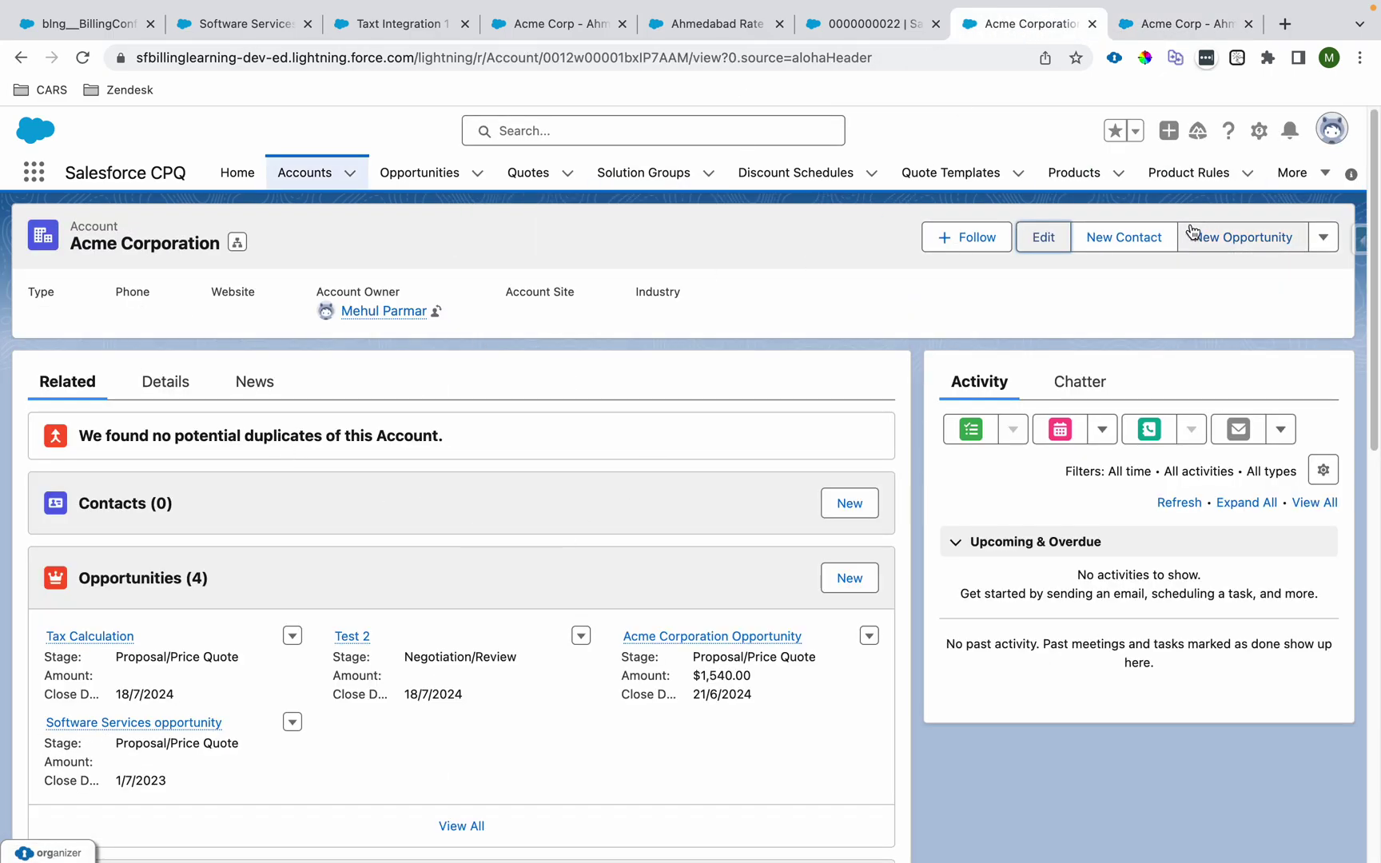
left_click(64, 26)
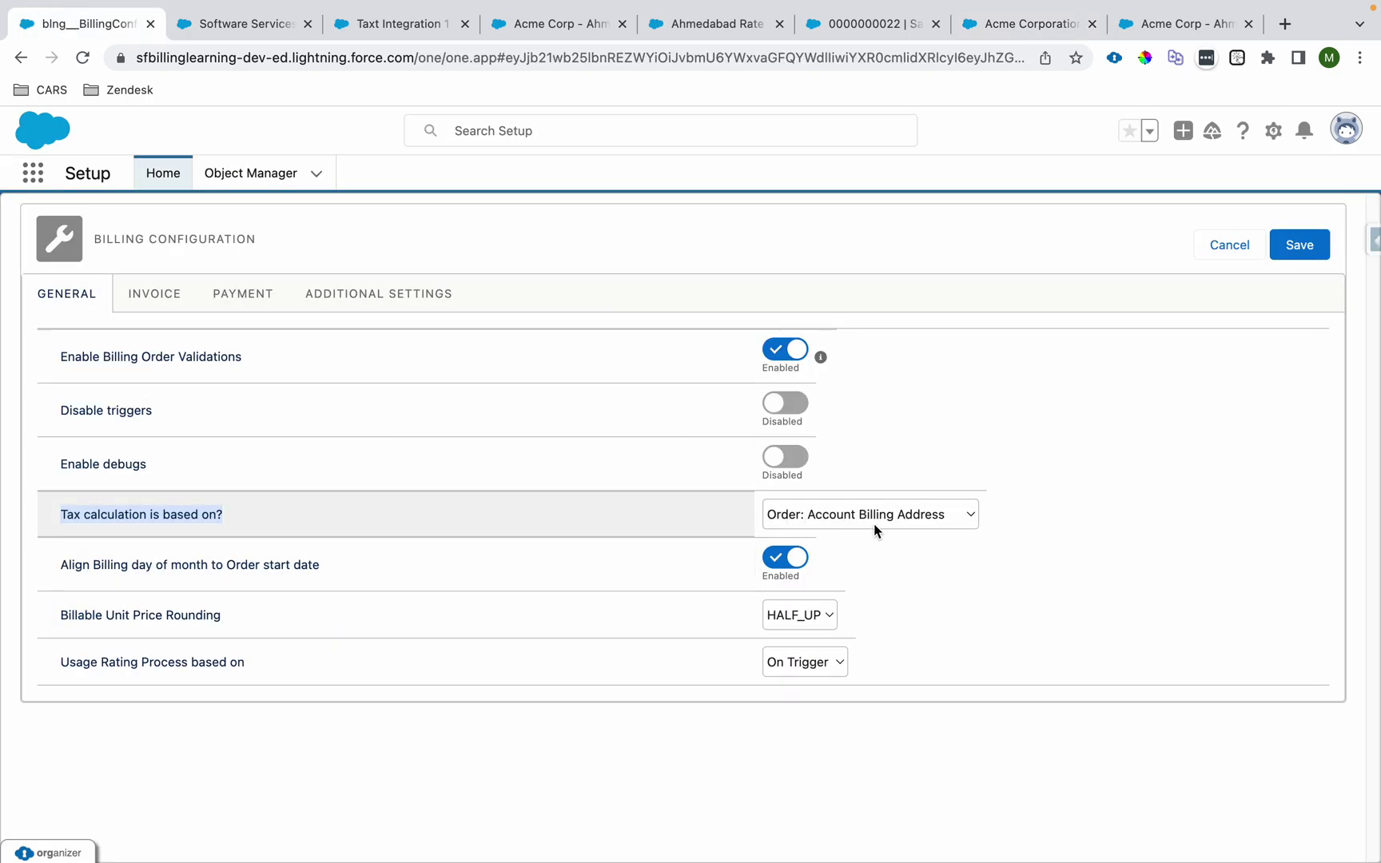
left_click(1033, 25)
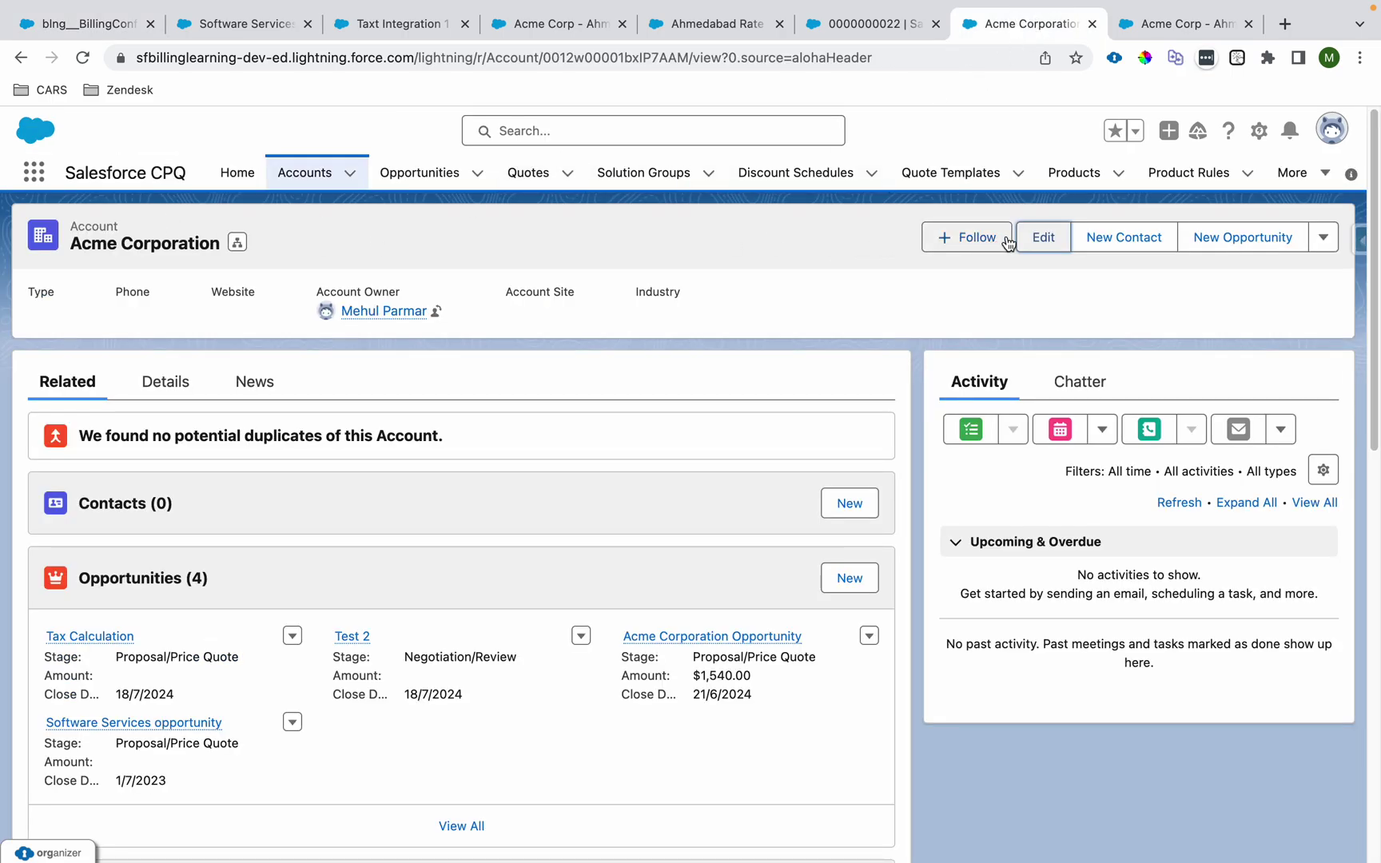
left_click(1031, 237)
Step: Enter Gujarat as billing state and Ahmedabad as billing city on Acme Corporation and save
scroll(648, 505, "down", 7)
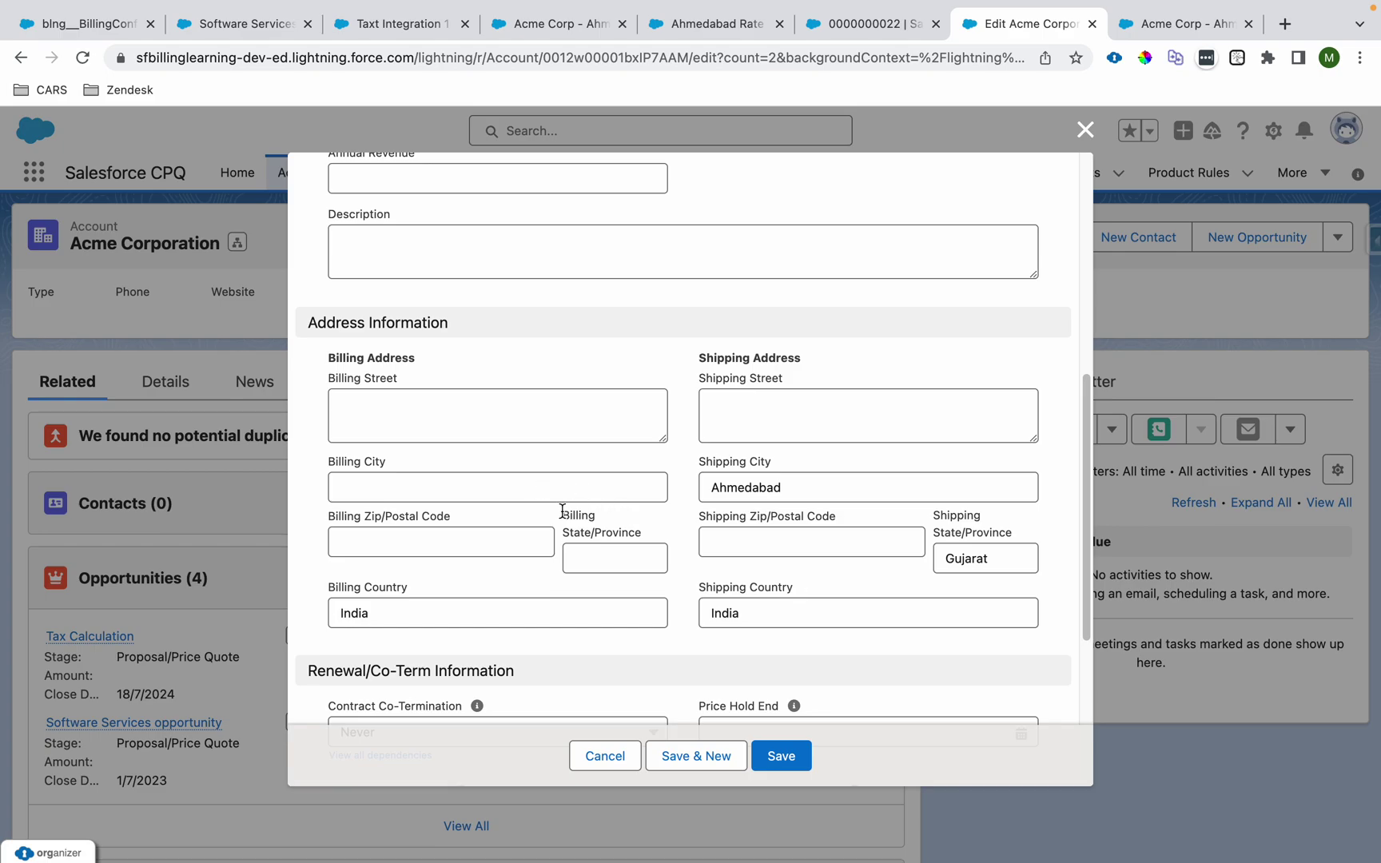
left_click(614, 558)
type("Gujarat")
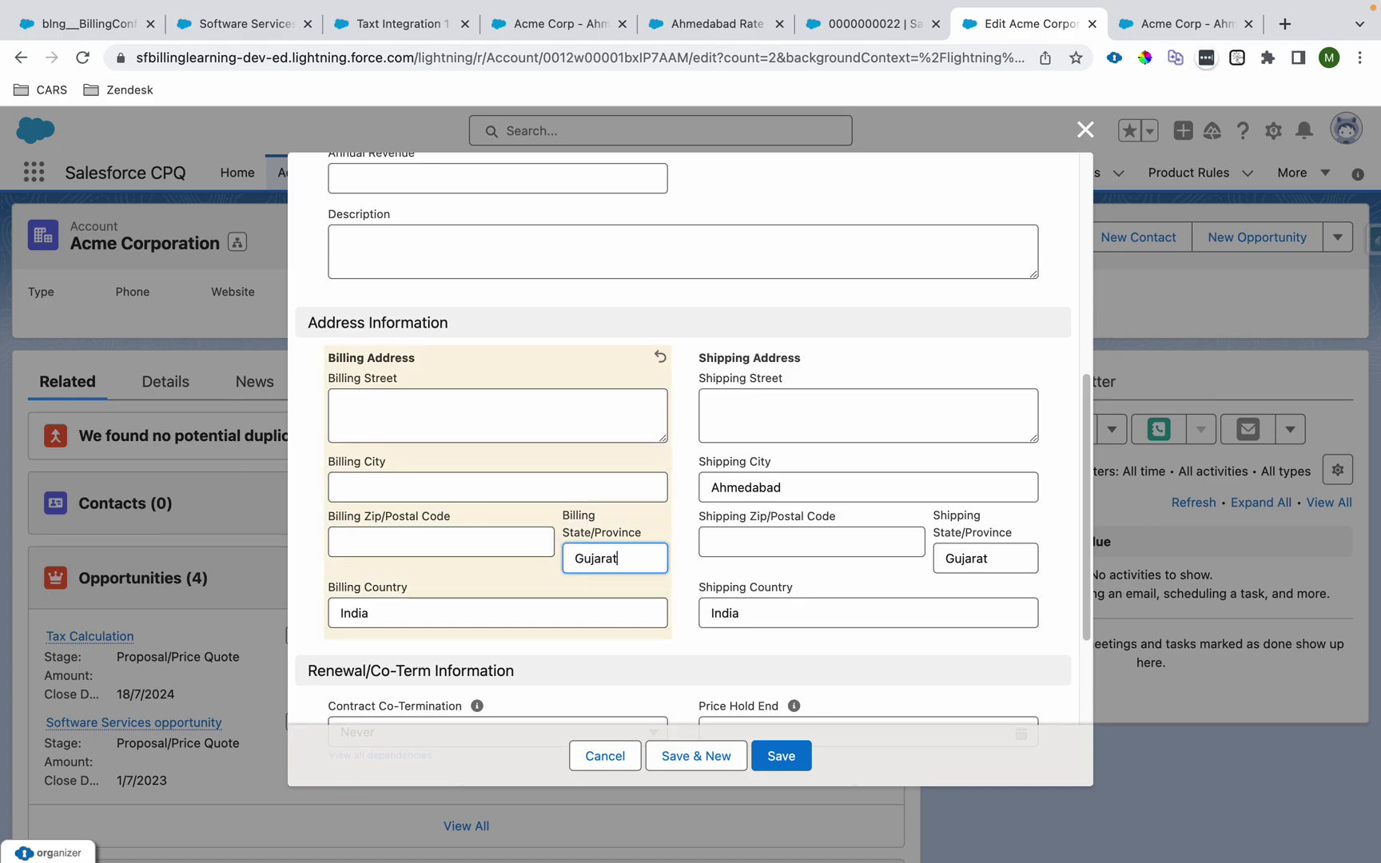
left_click(483, 487)
type("Ahmedab")
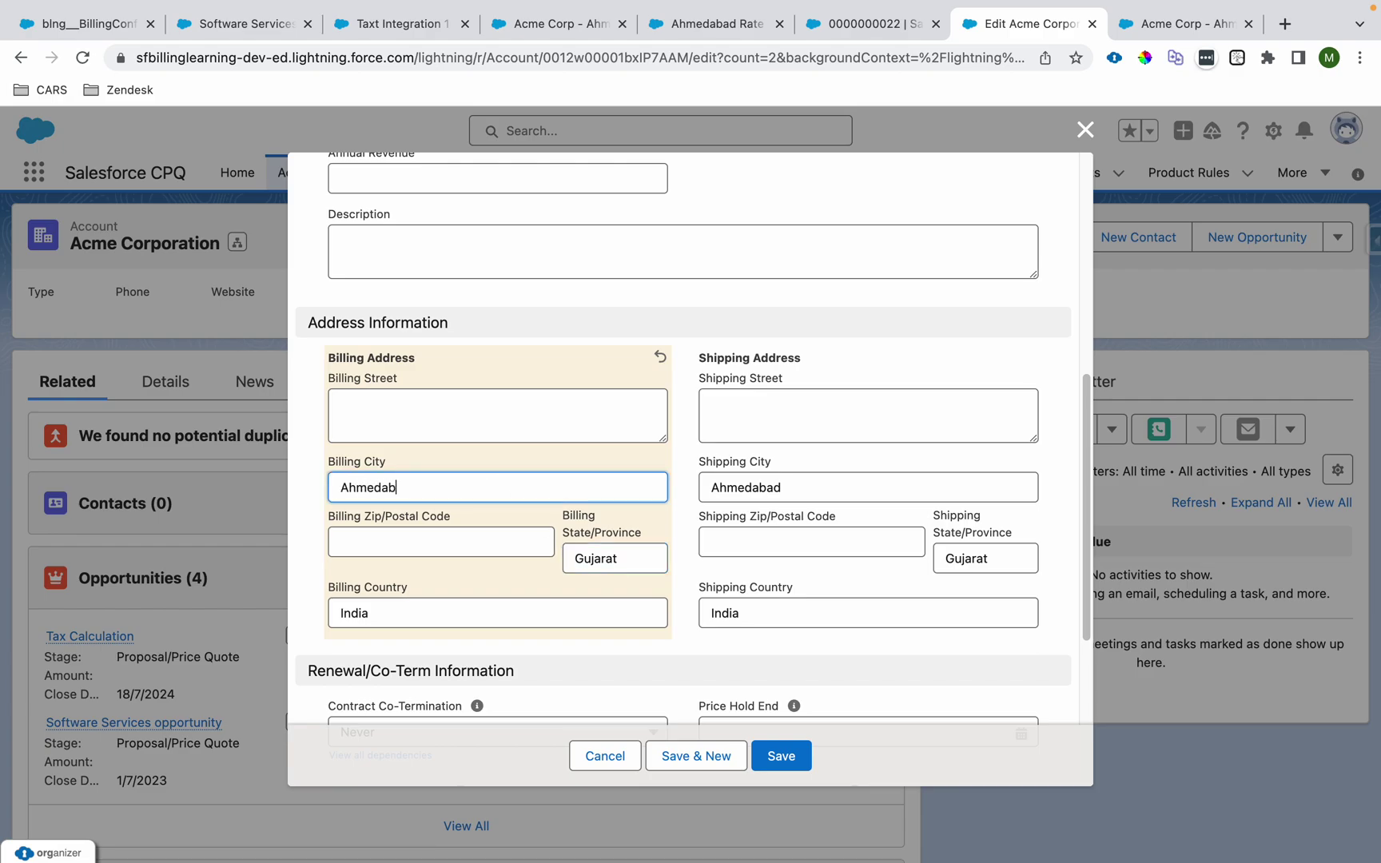
type("ad")
left_click(781, 756)
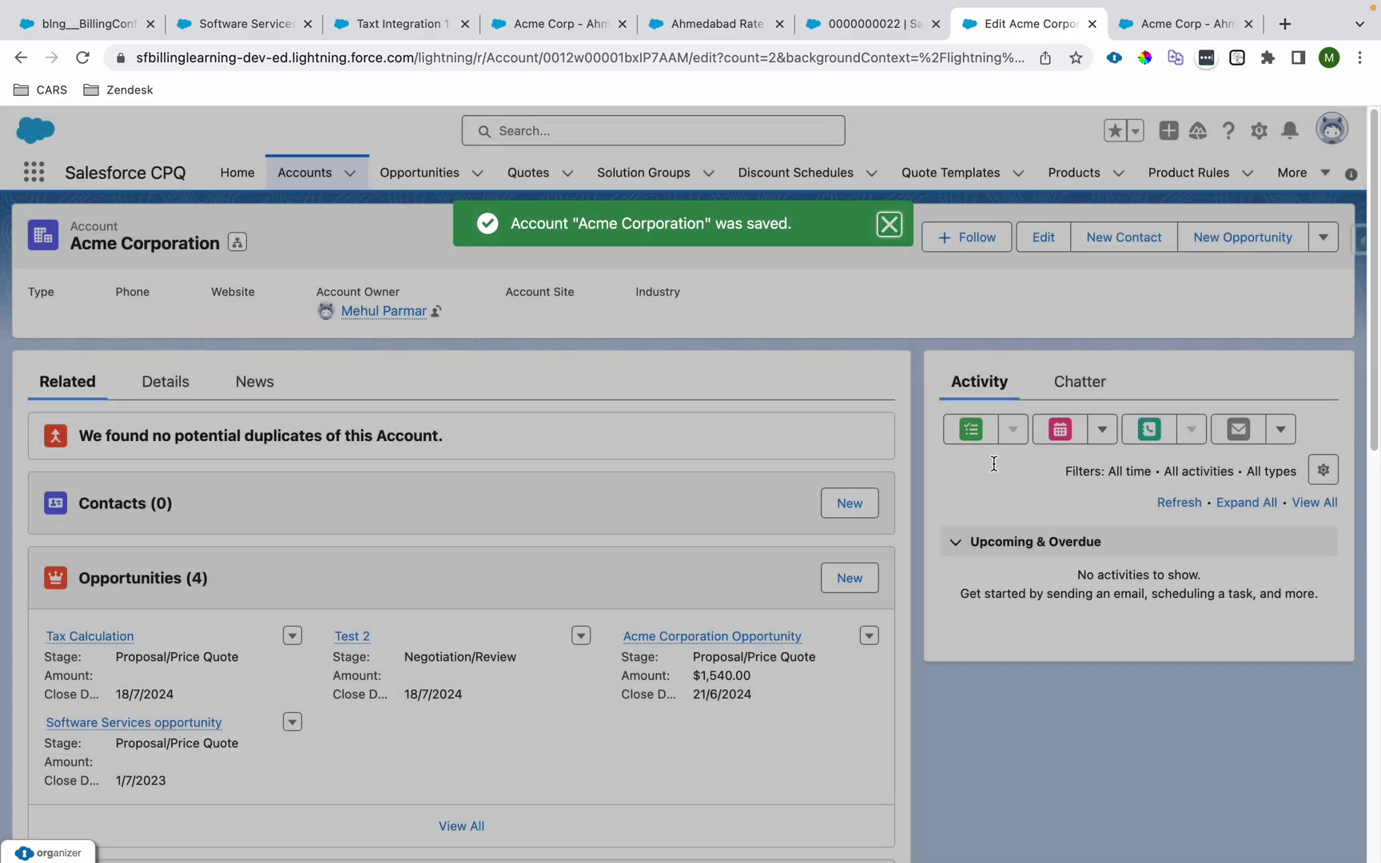
key("ctrl+Tab")
Step: Clear the order product's Legal Entity and Tax Error Message, set Tax Calculation Status to --None--, and save
left_click(847, 17)
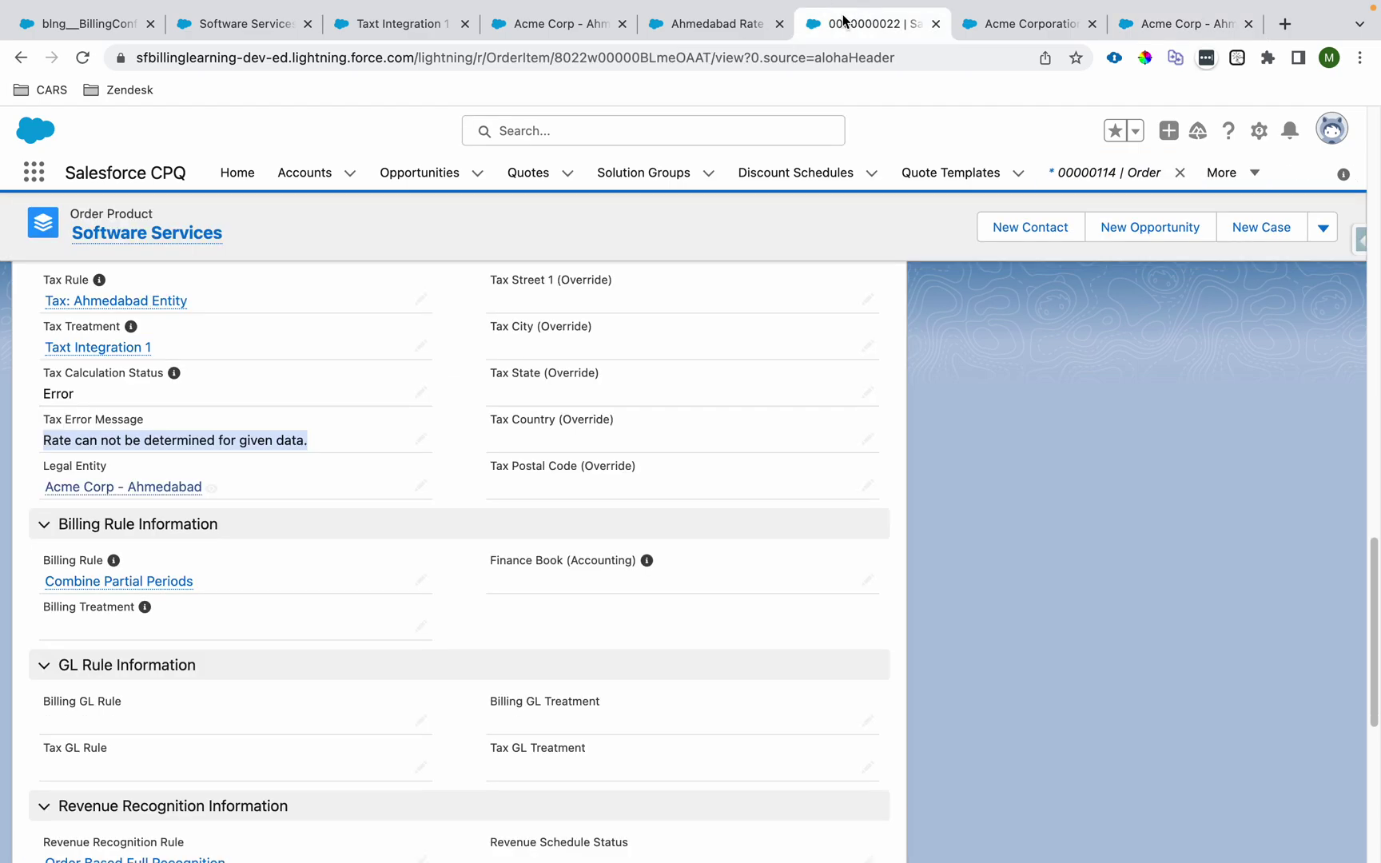
left_click(421, 440)
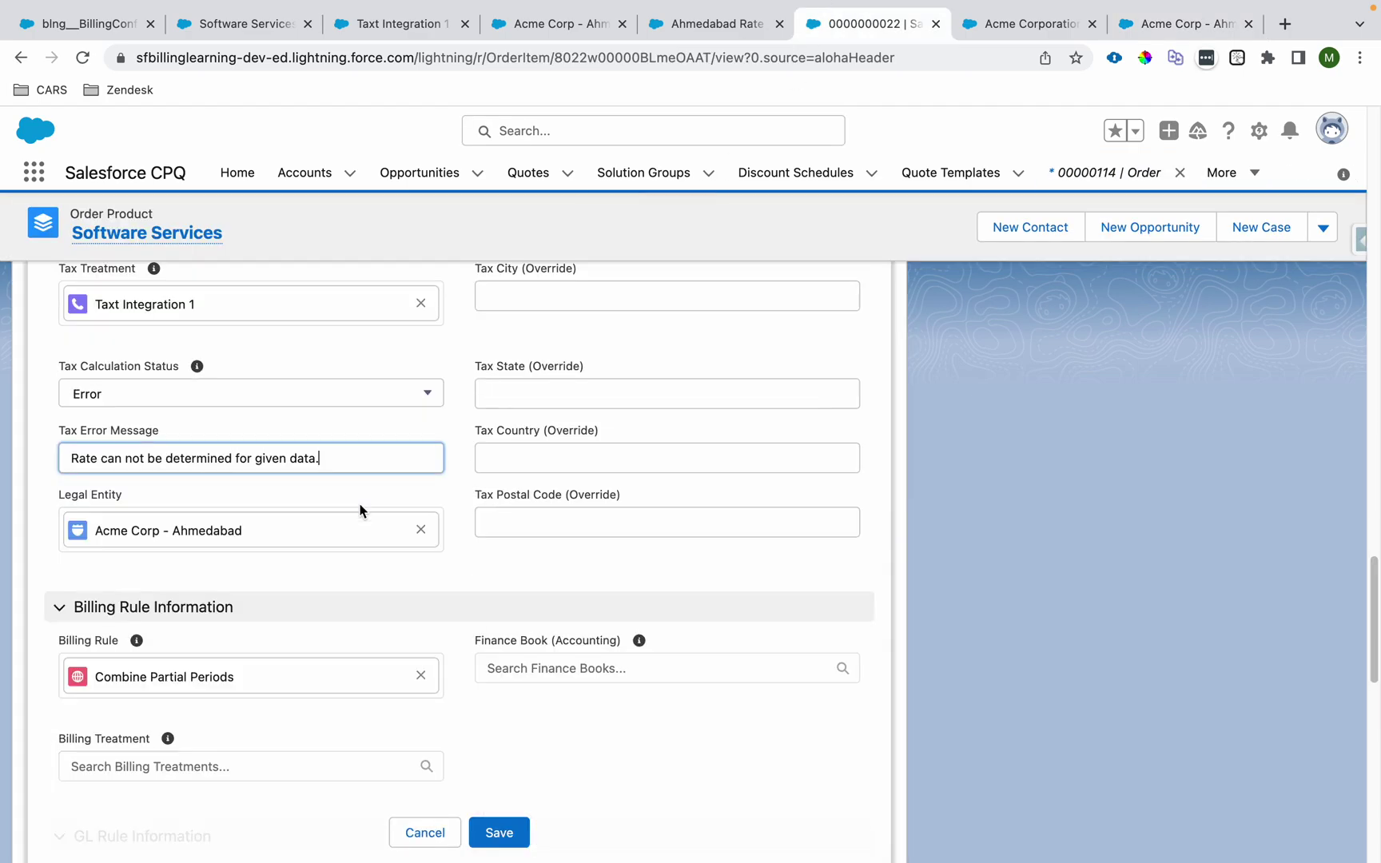
left_click(422, 528)
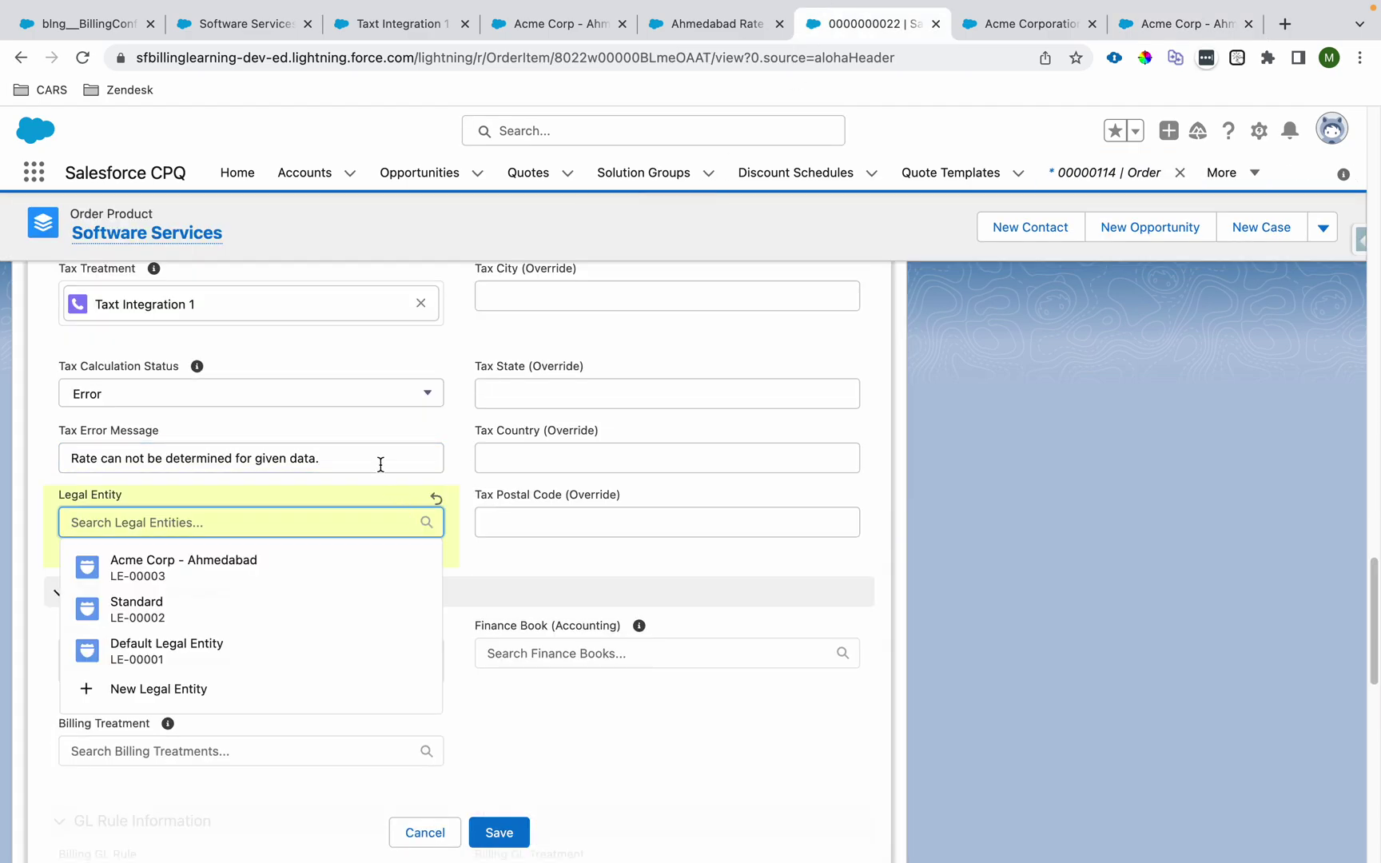
triple_click(380, 464)
key("BackSpace")
left_click(318, 394)
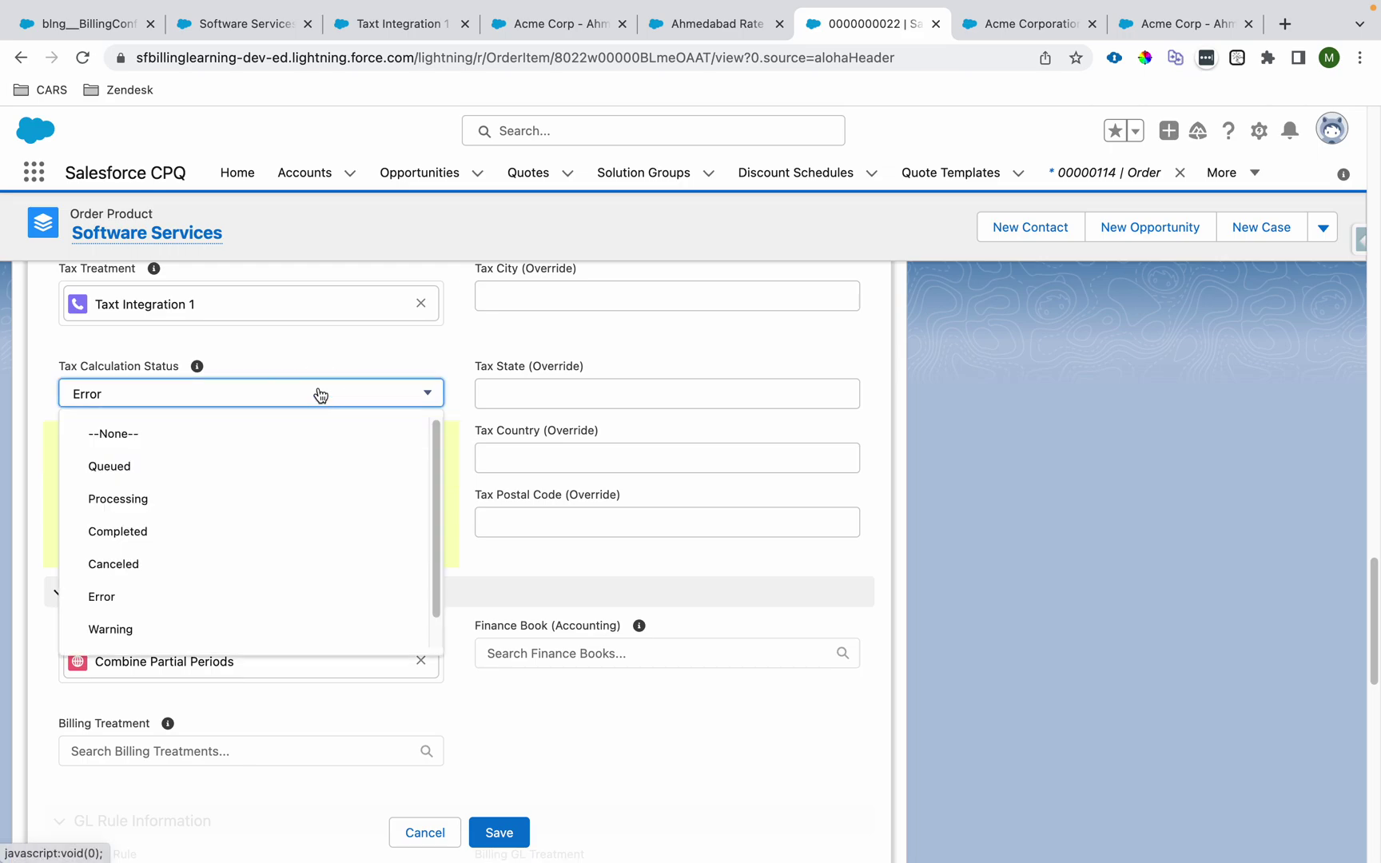
left_click(312, 436)
left_click(512, 830)
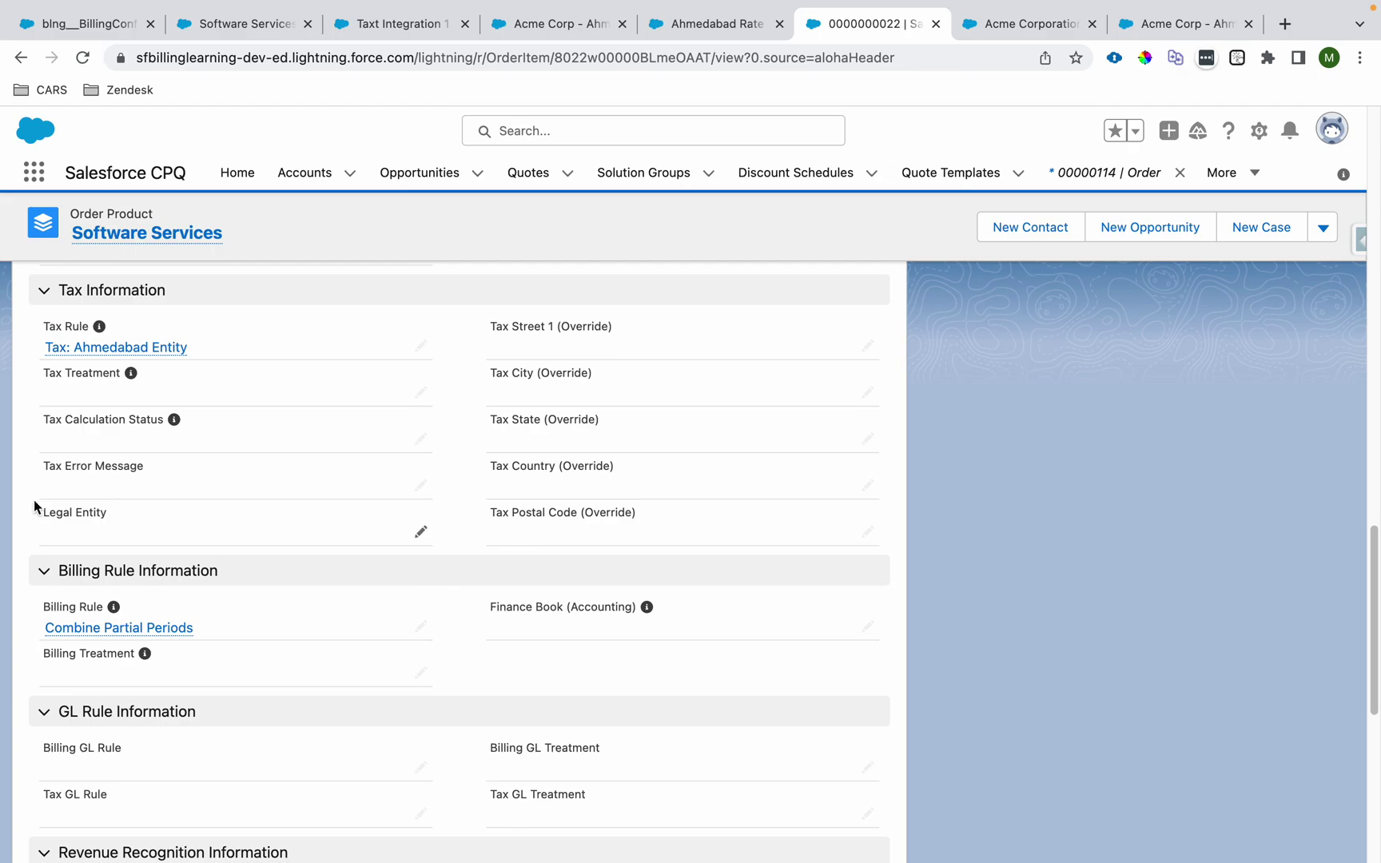
Step: Note the $1,200.00 unit price and empty Estimated Tax, then reassign Acme Corp - Ahmedabad and save
left_click_drag(46, 512, 107, 514)
scroll(355, 571, "up", 3)
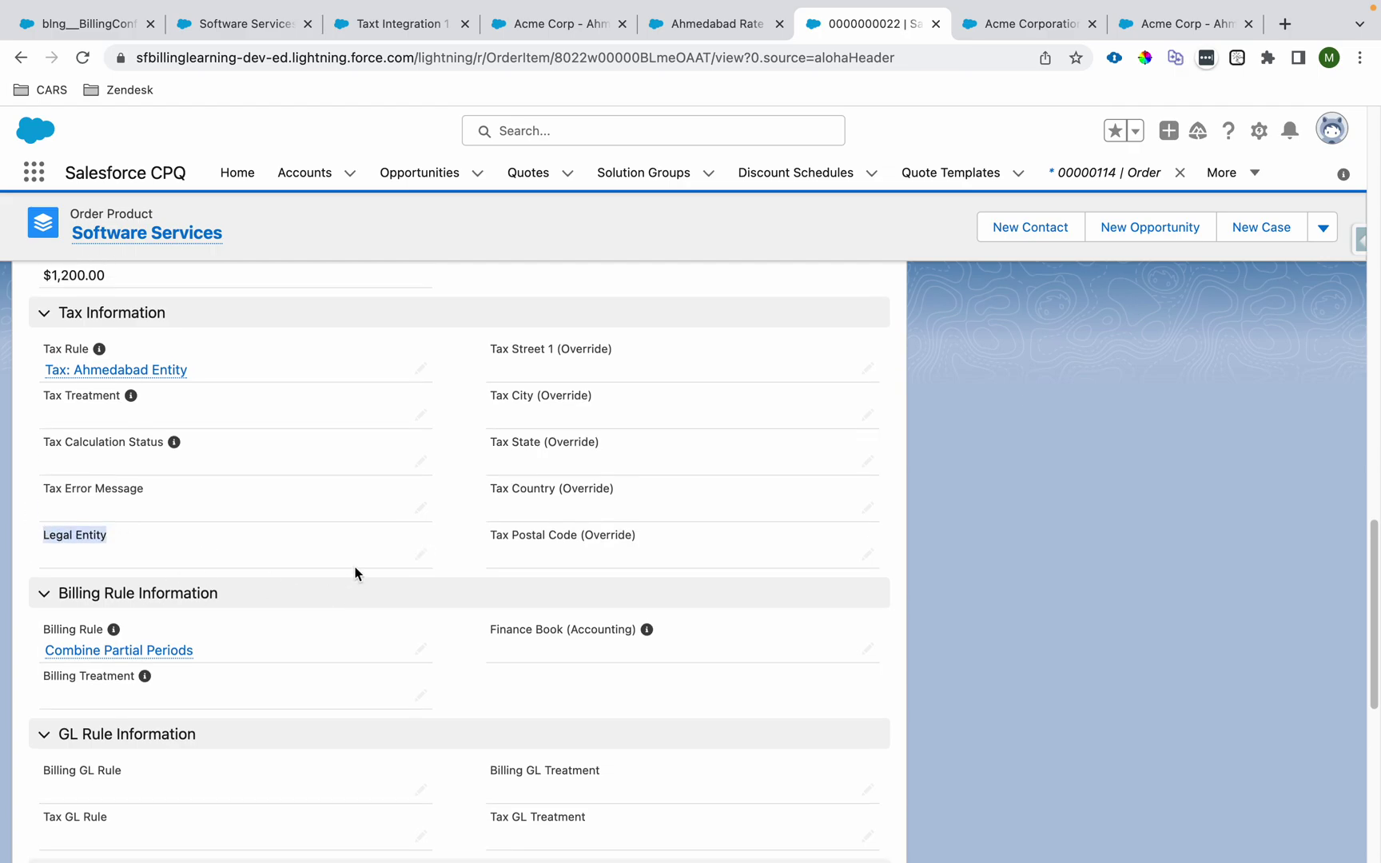
scroll(356, 571, "up", 7)
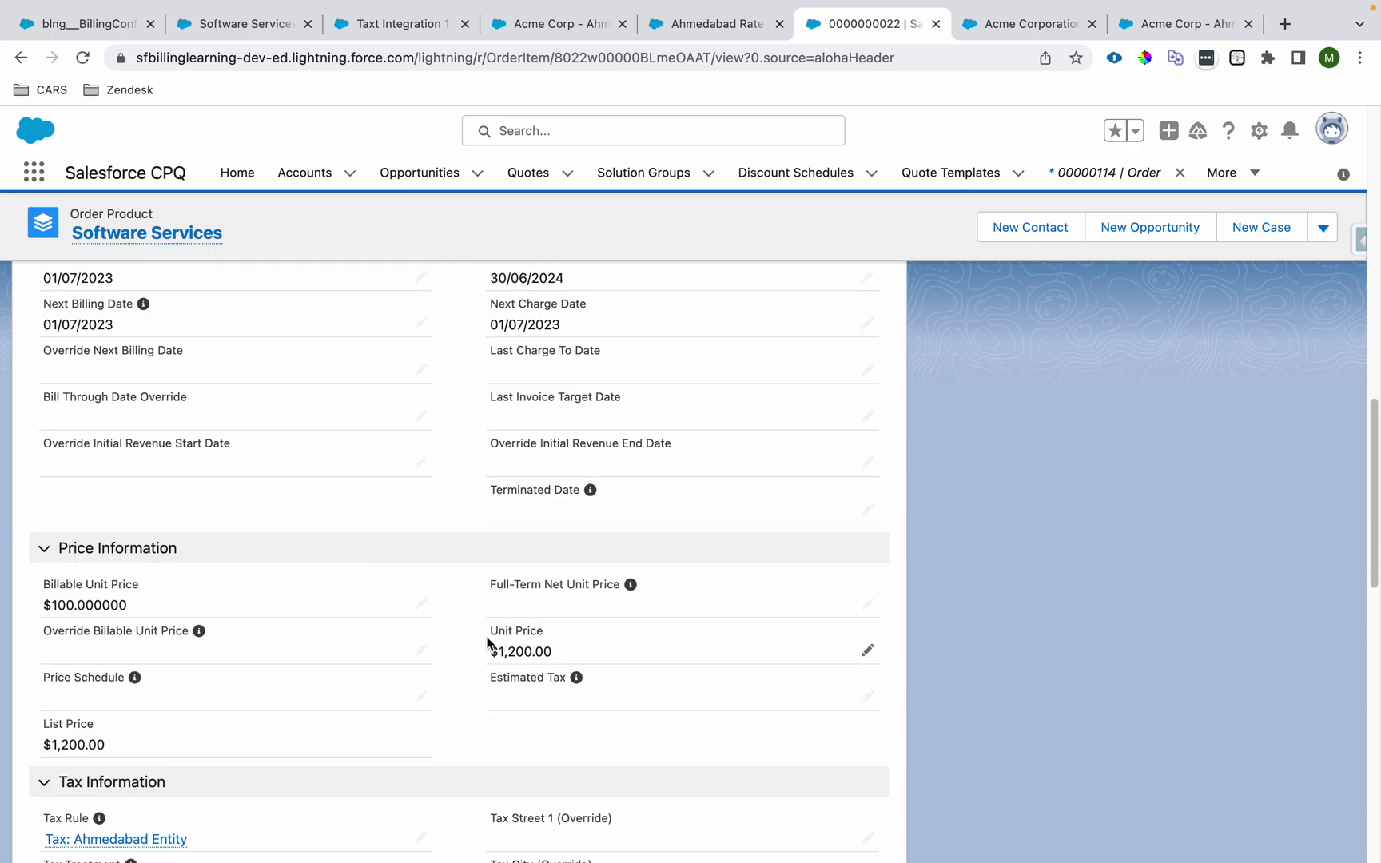
left_click_drag(492, 652, 571, 657)
left_click_drag(490, 675, 577, 682)
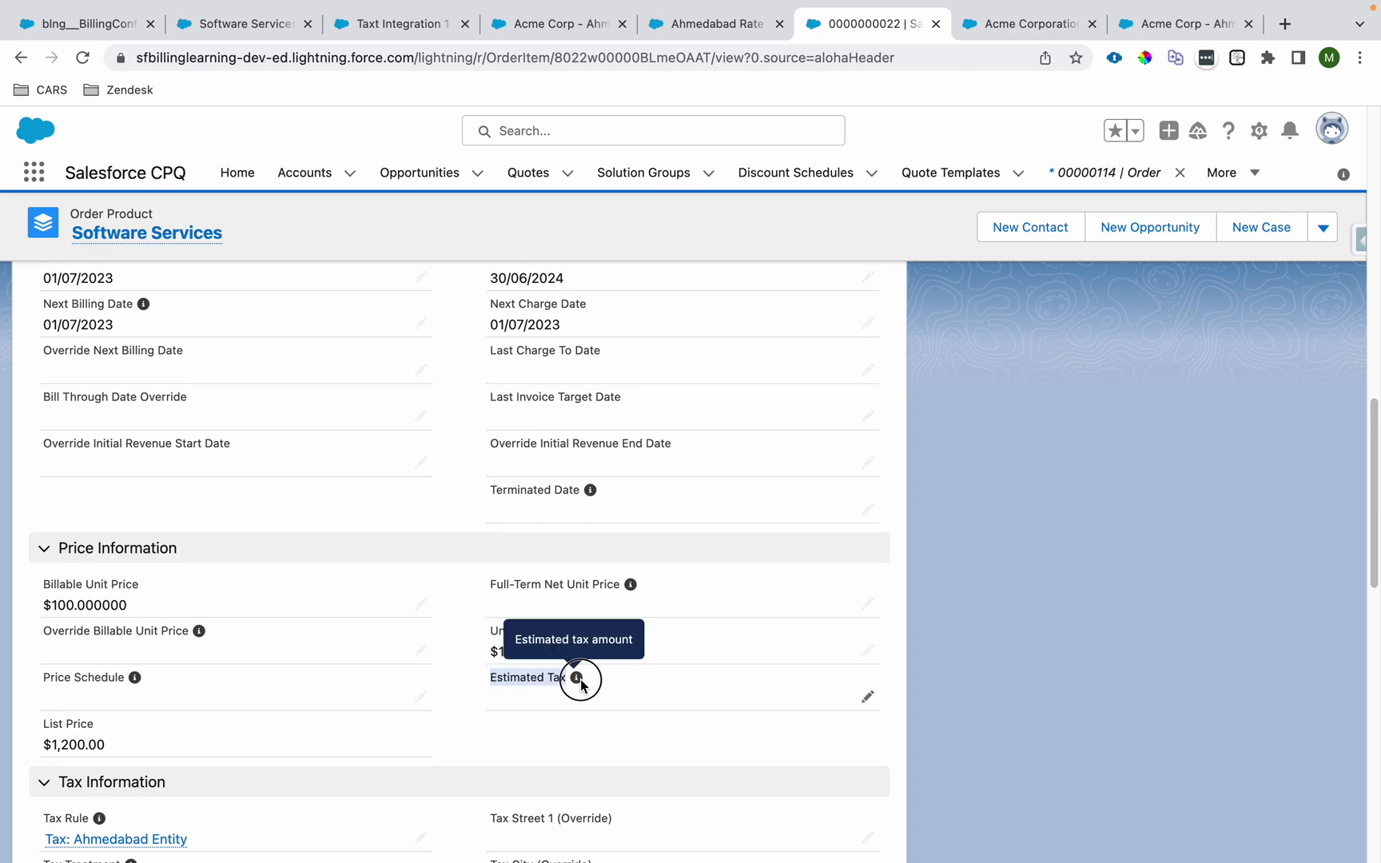
scroll(579, 685, "down", 17)
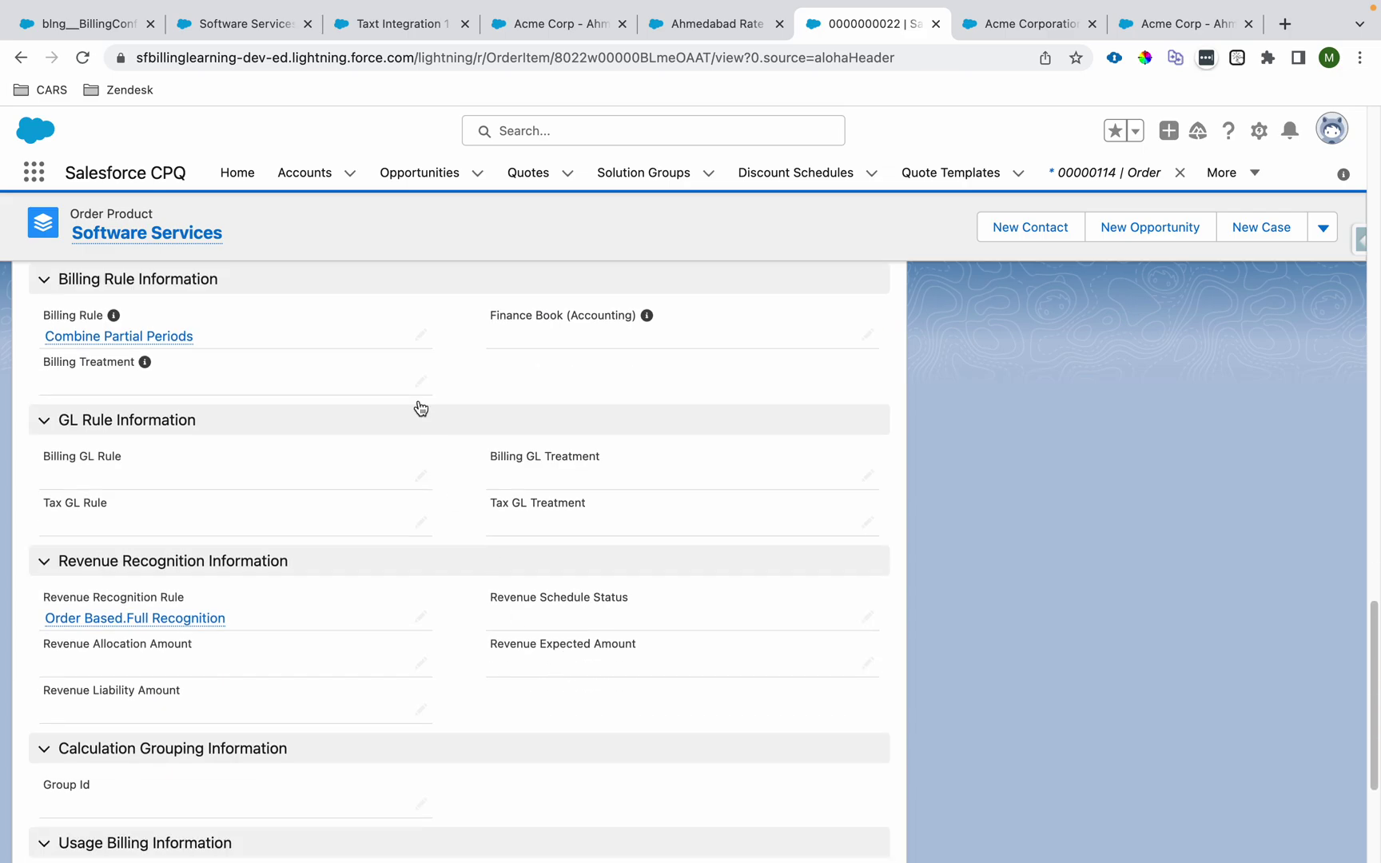
scroll(421, 412, "up", 4)
left_click(421, 408)
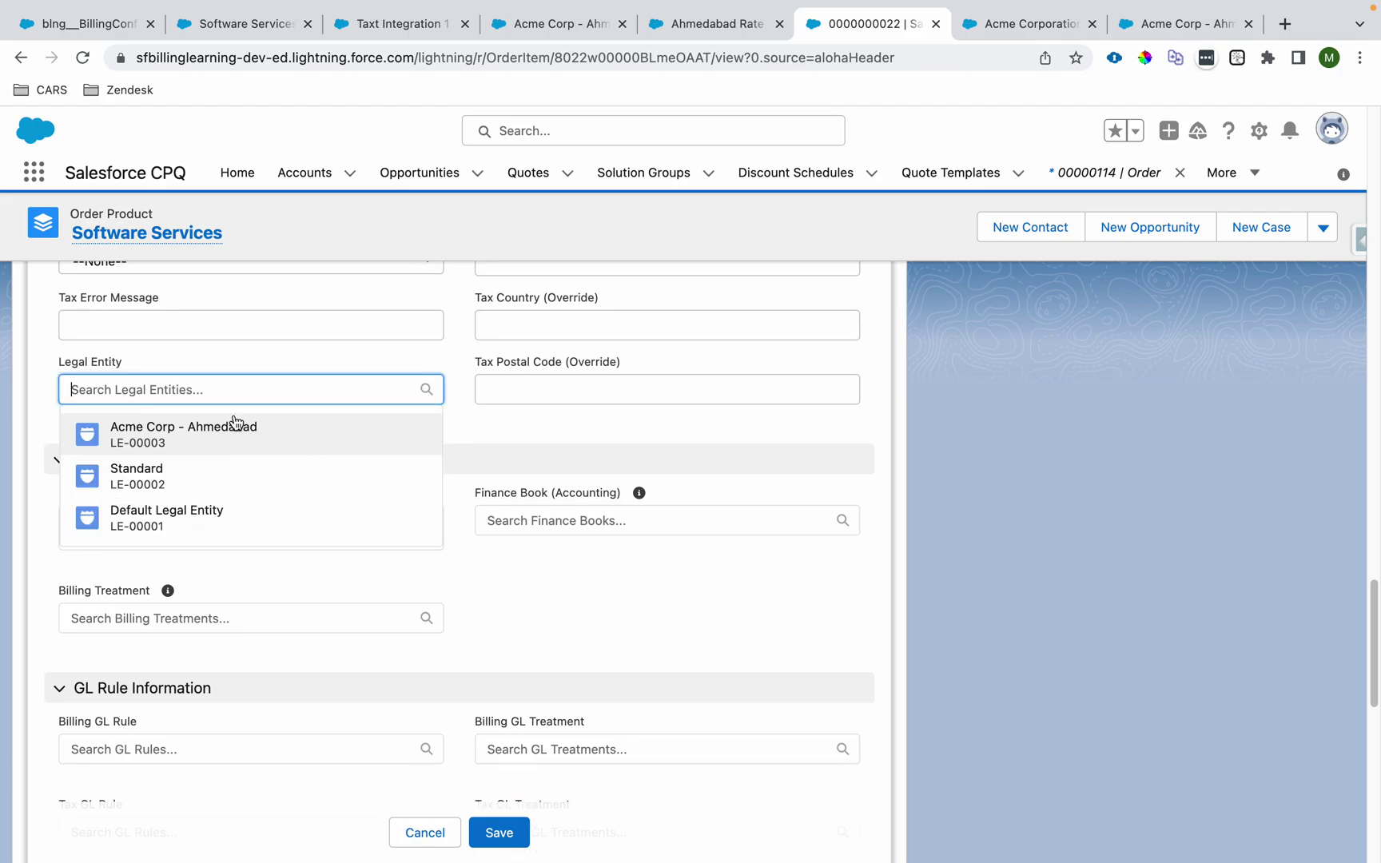
left_click(222, 441)
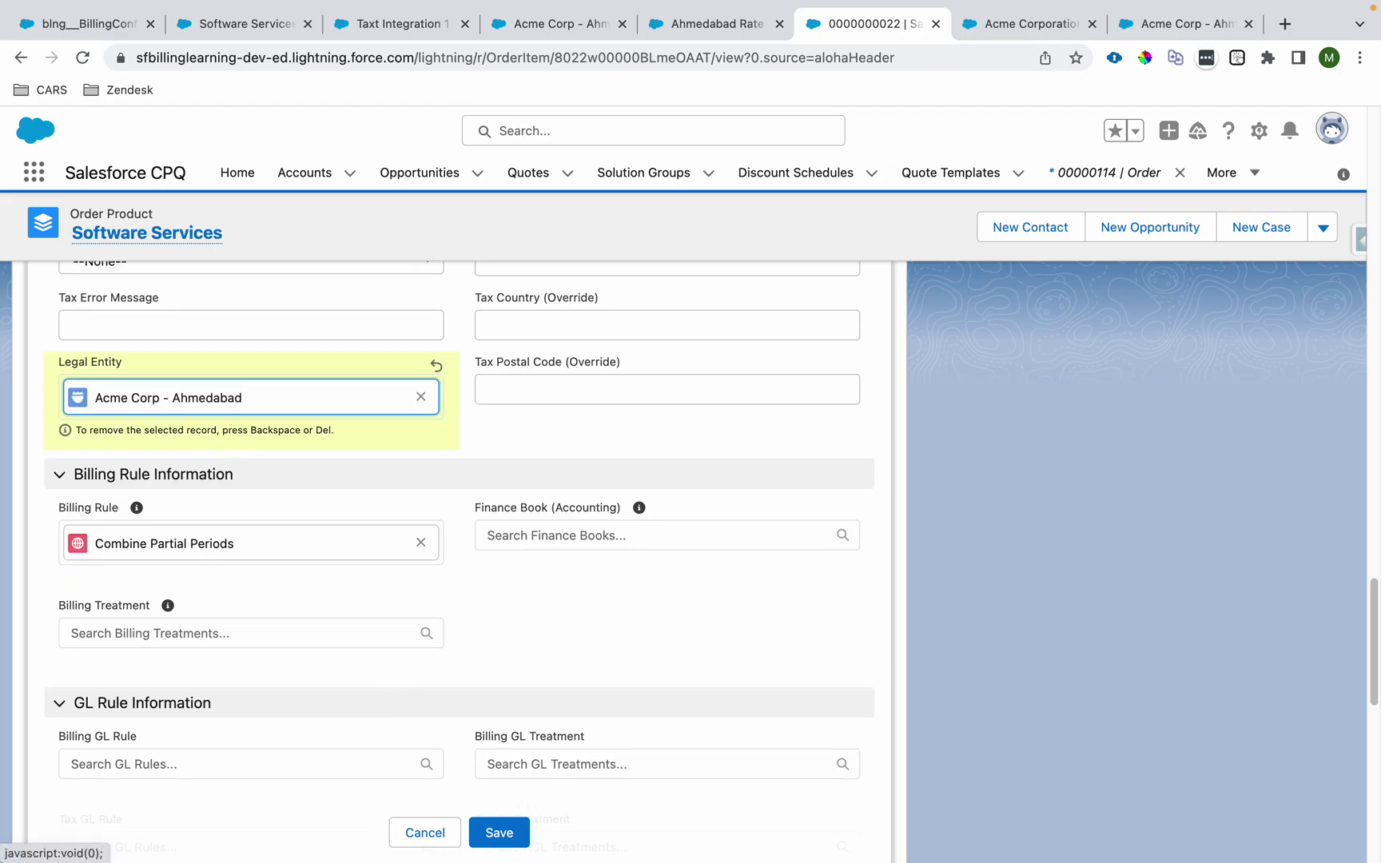
left_click(515, 843)
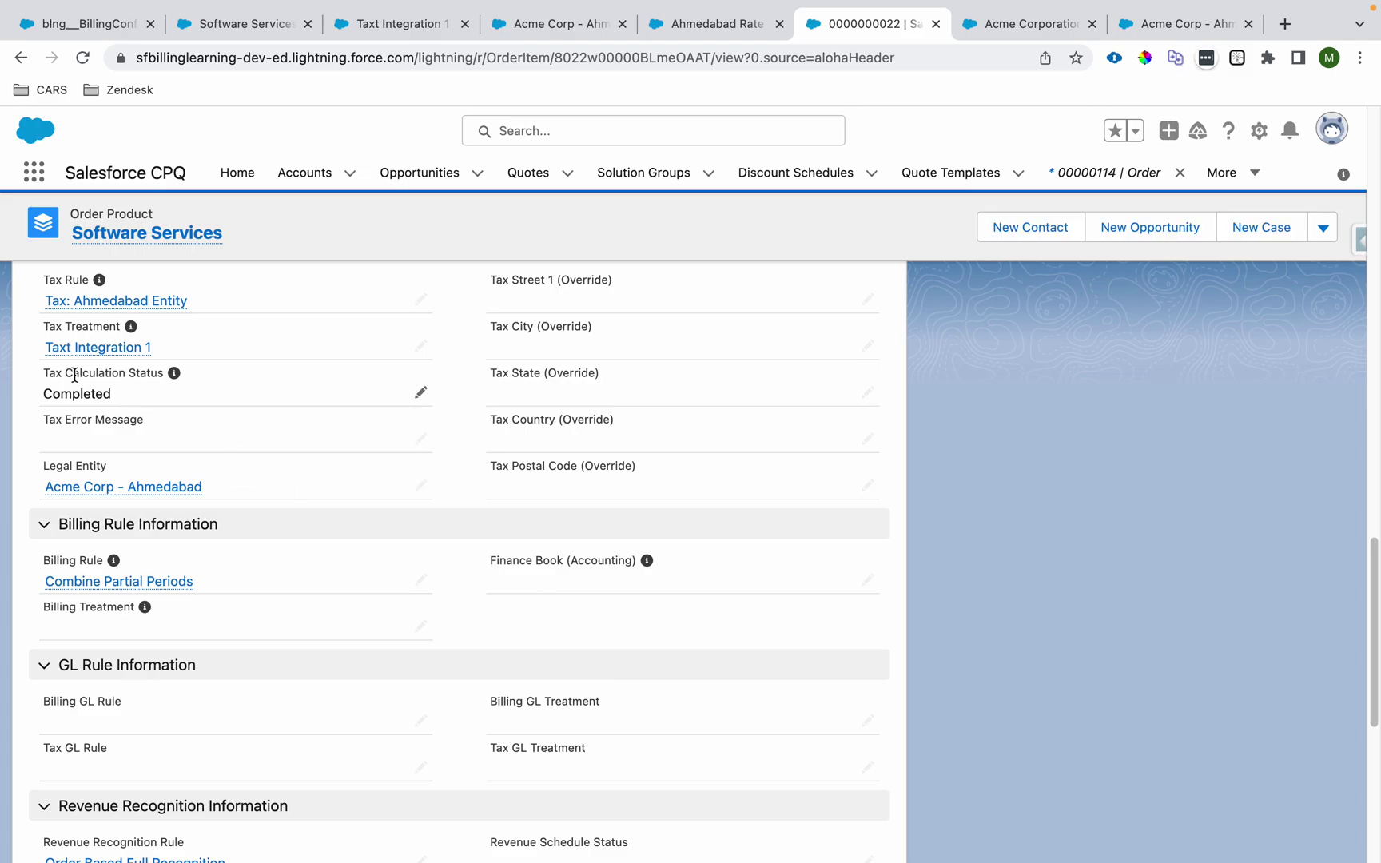
left_click_drag(45, 390, 116, 397)
scroll(117, 397, "up", 10)
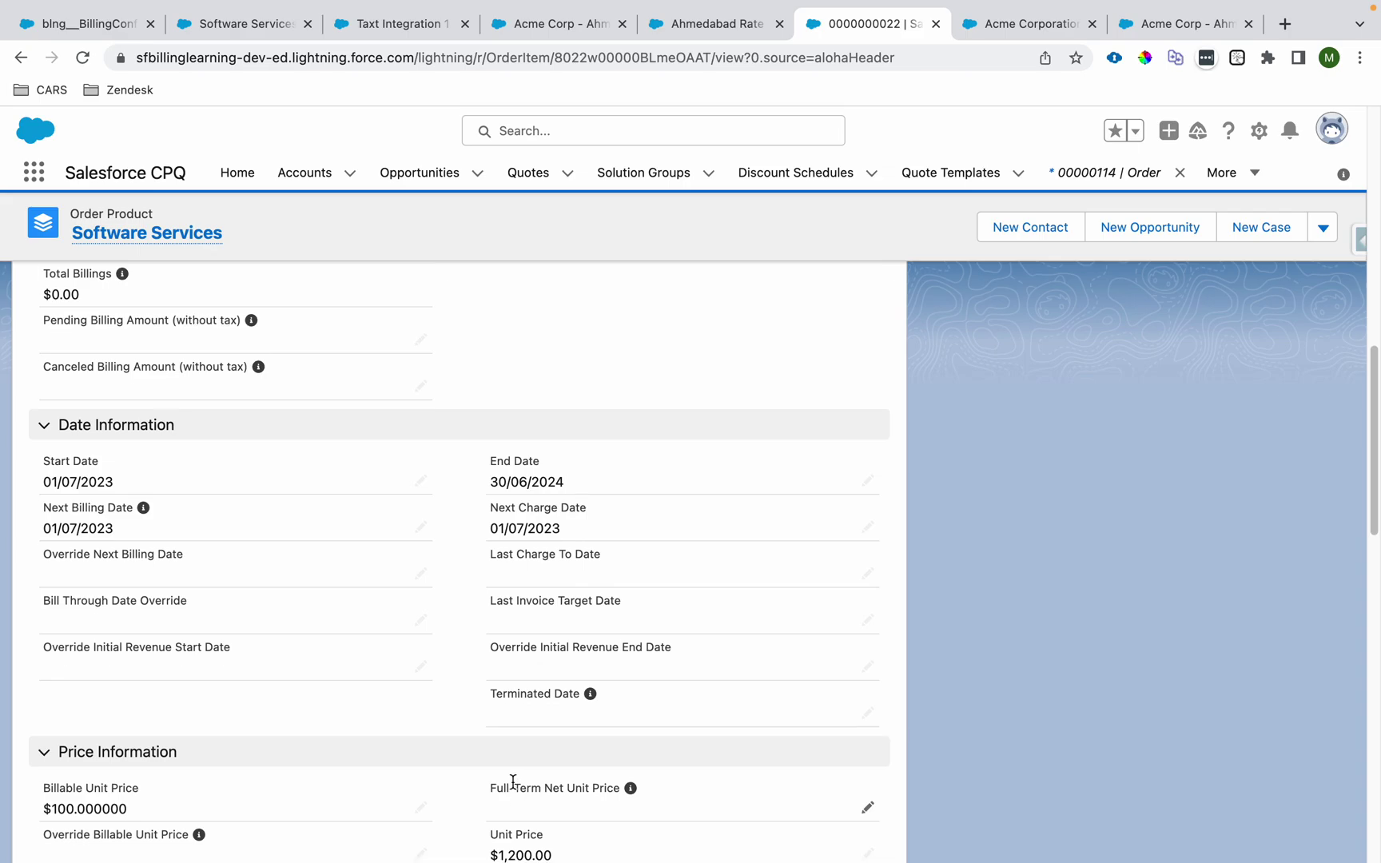
scroll(511, 782, "down", 2)
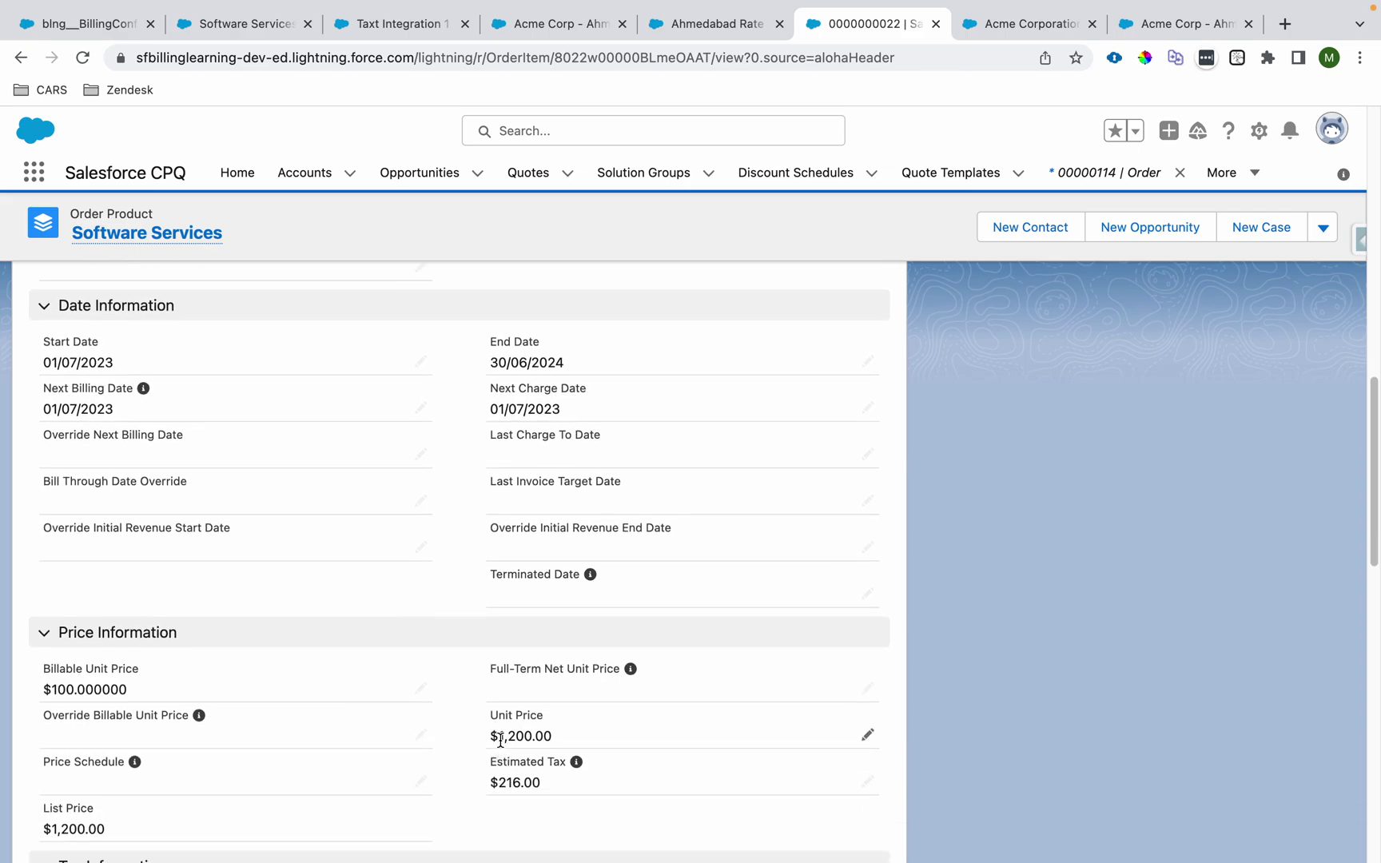
left_click_drag(542, 786, 501, 779)
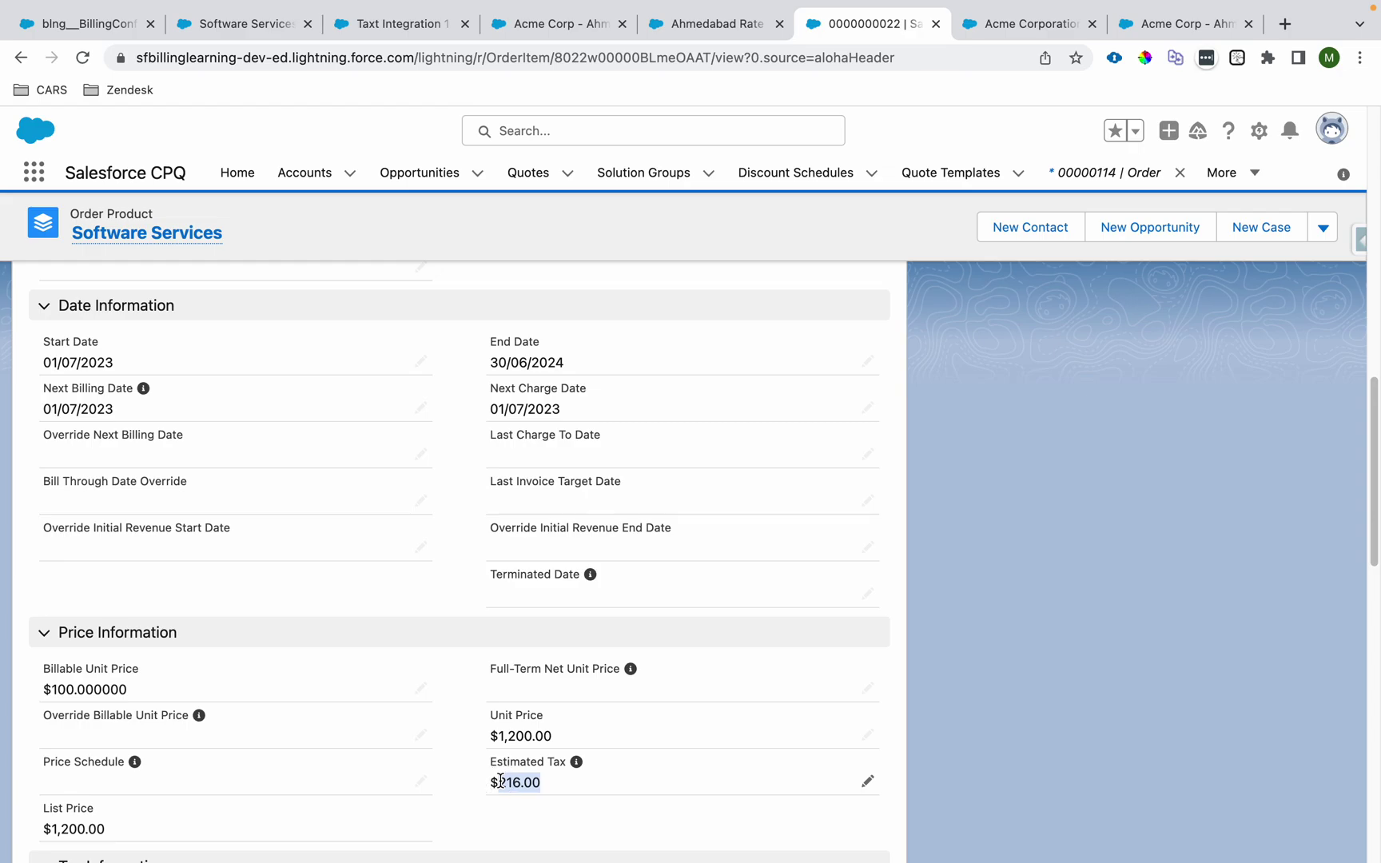
scroll(501, 780, "down", 1)
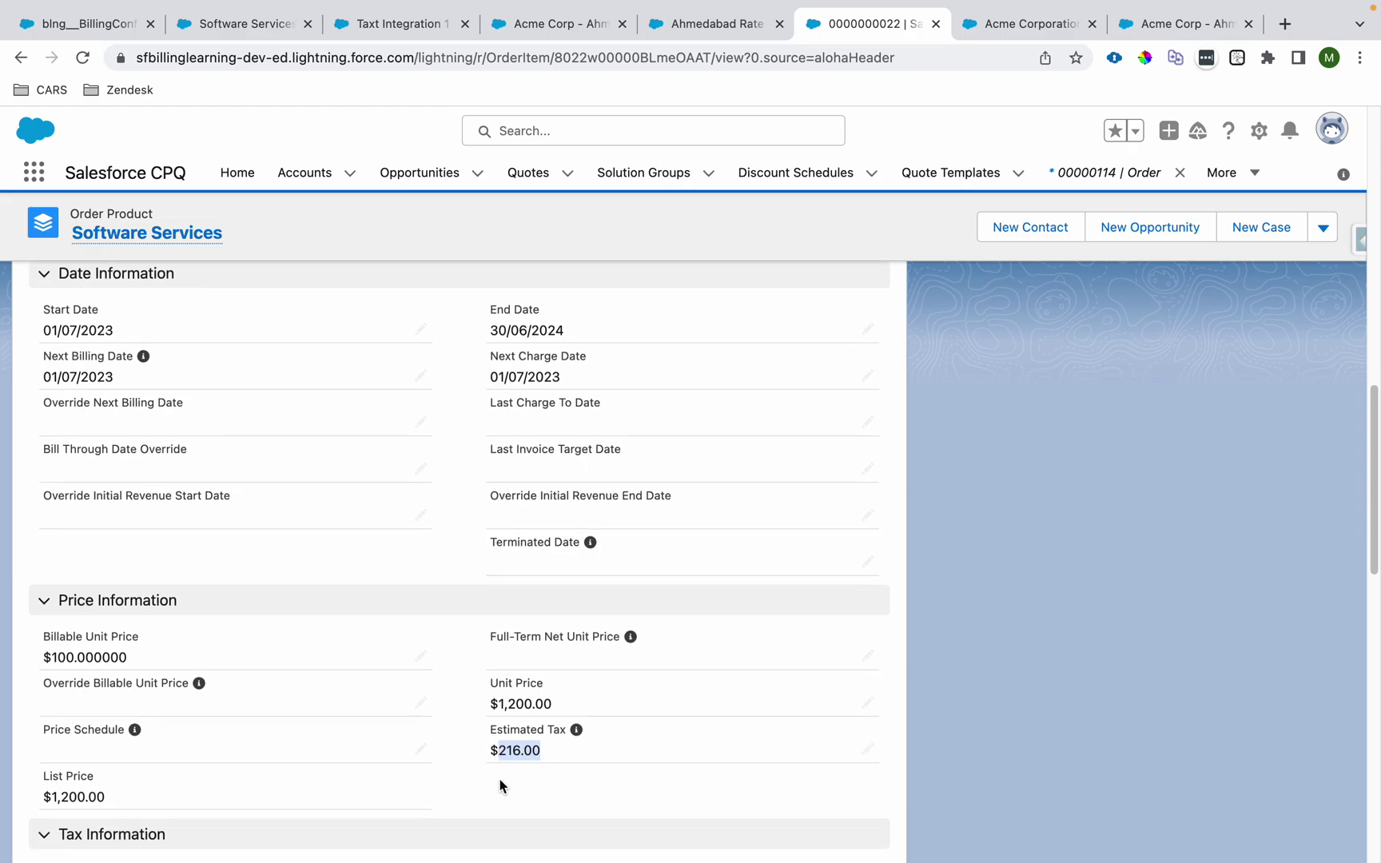
scroll(501, 785, "down", 5)
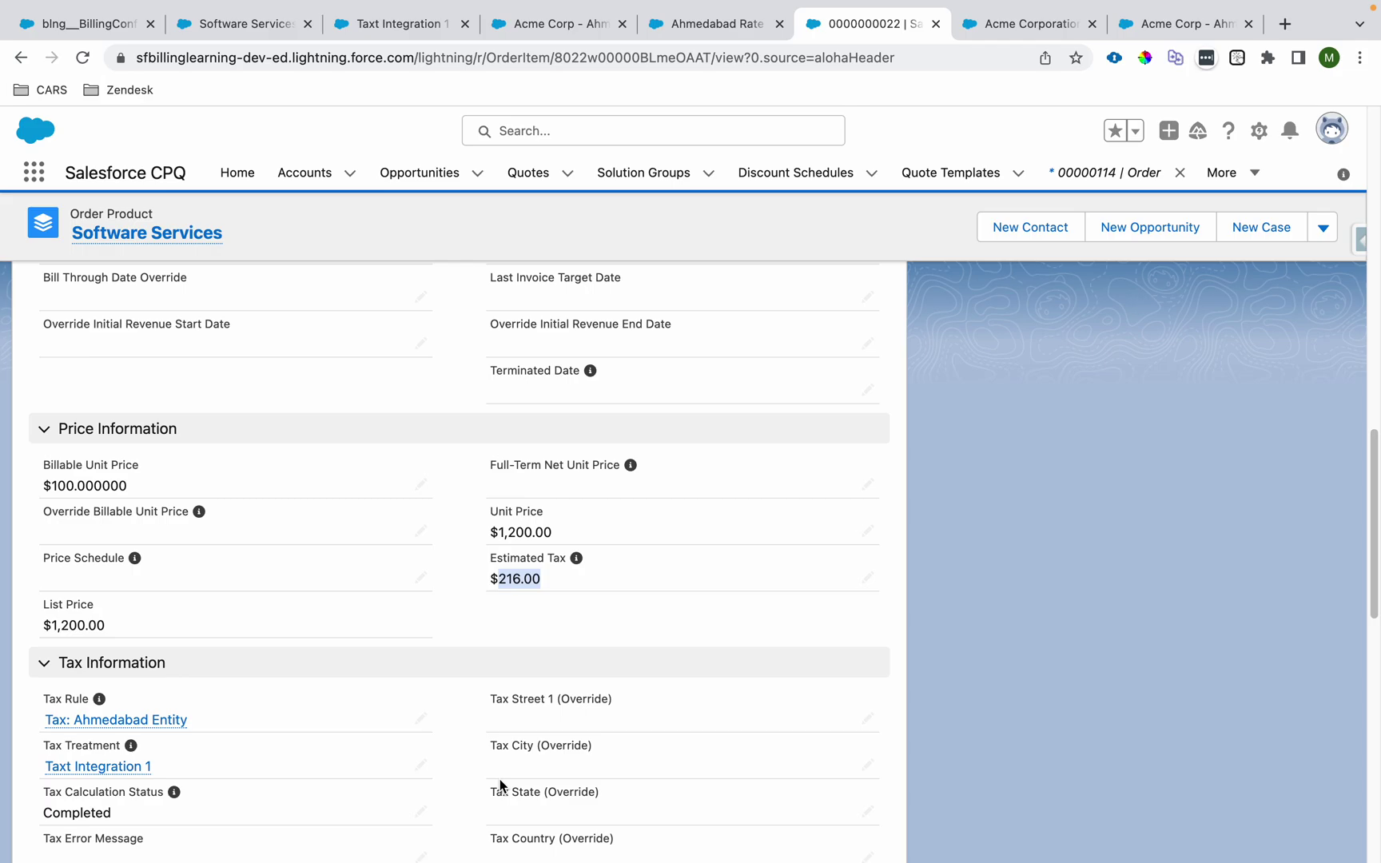
scroll(501, 786, "down", 1)
left_click_drag(491, 518, 566, 516)
scroll(549, 577, "up", 1)
double_click(514, 543)
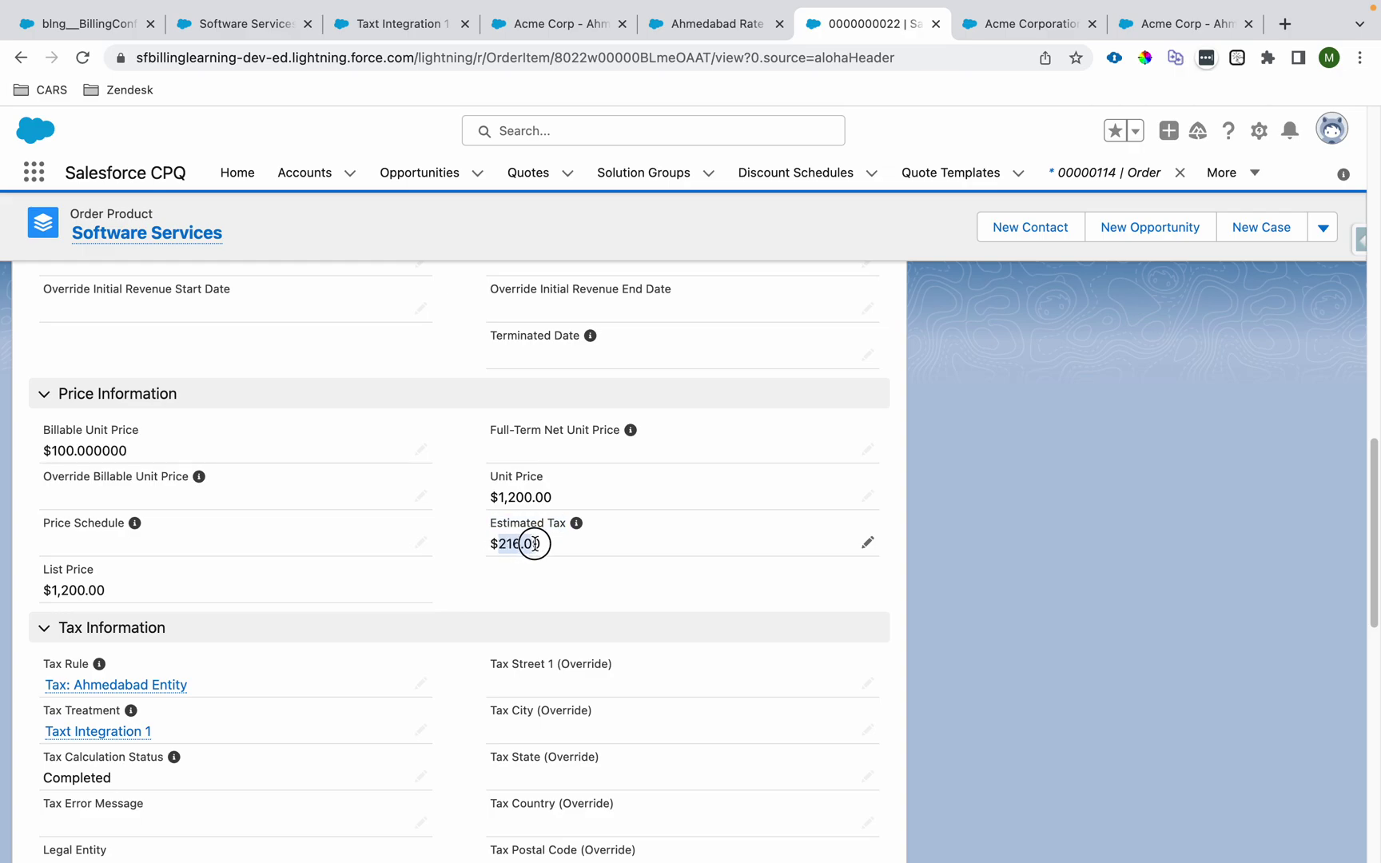
scroll(333, 653, "down", 5)
left_click_drag(36, 516, 118, 515)
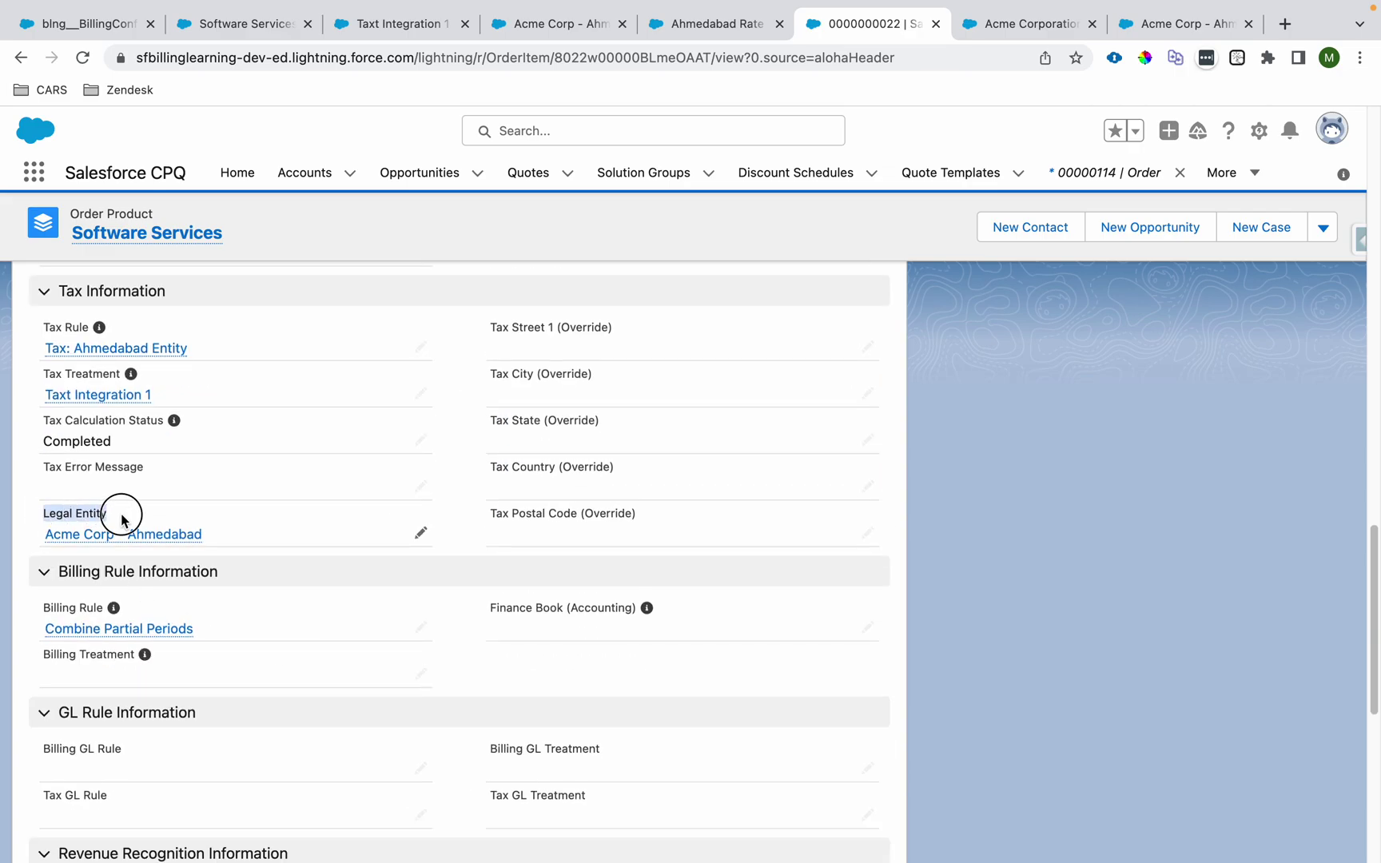
scroll(385, 503, "up", 10)
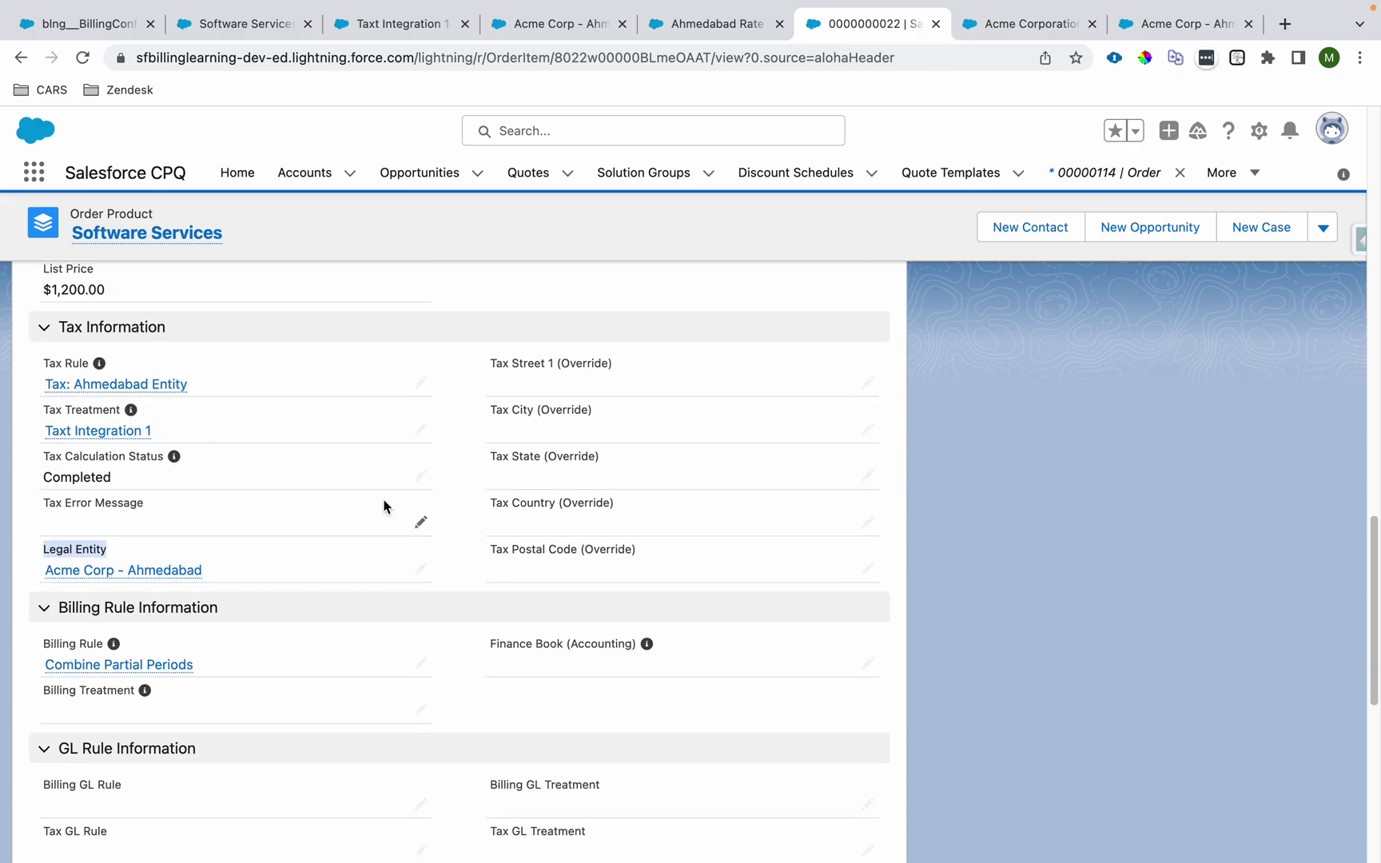
left_click_drag(491, 483, 577, 485)
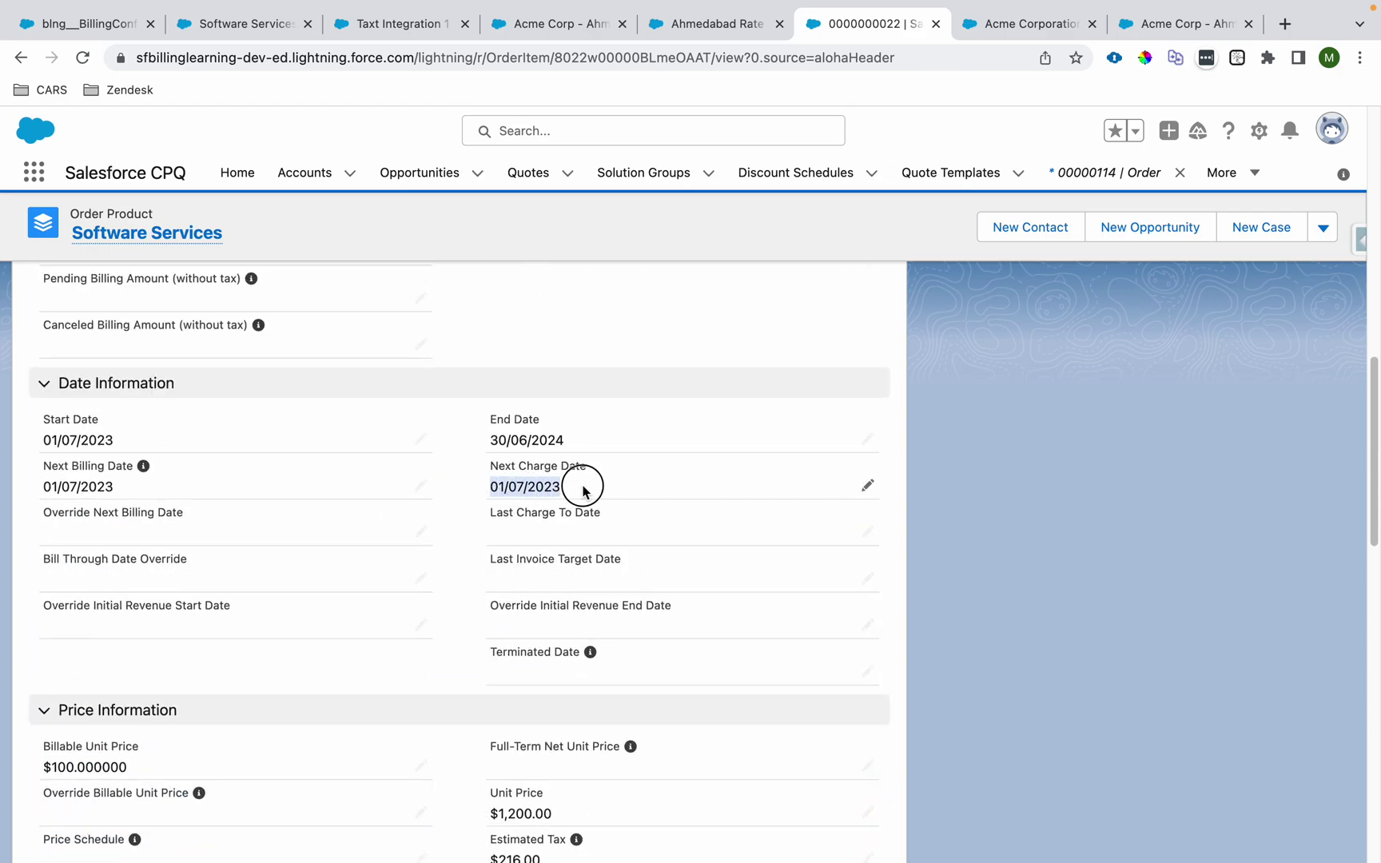
scroll(586, 486, "down", 5)
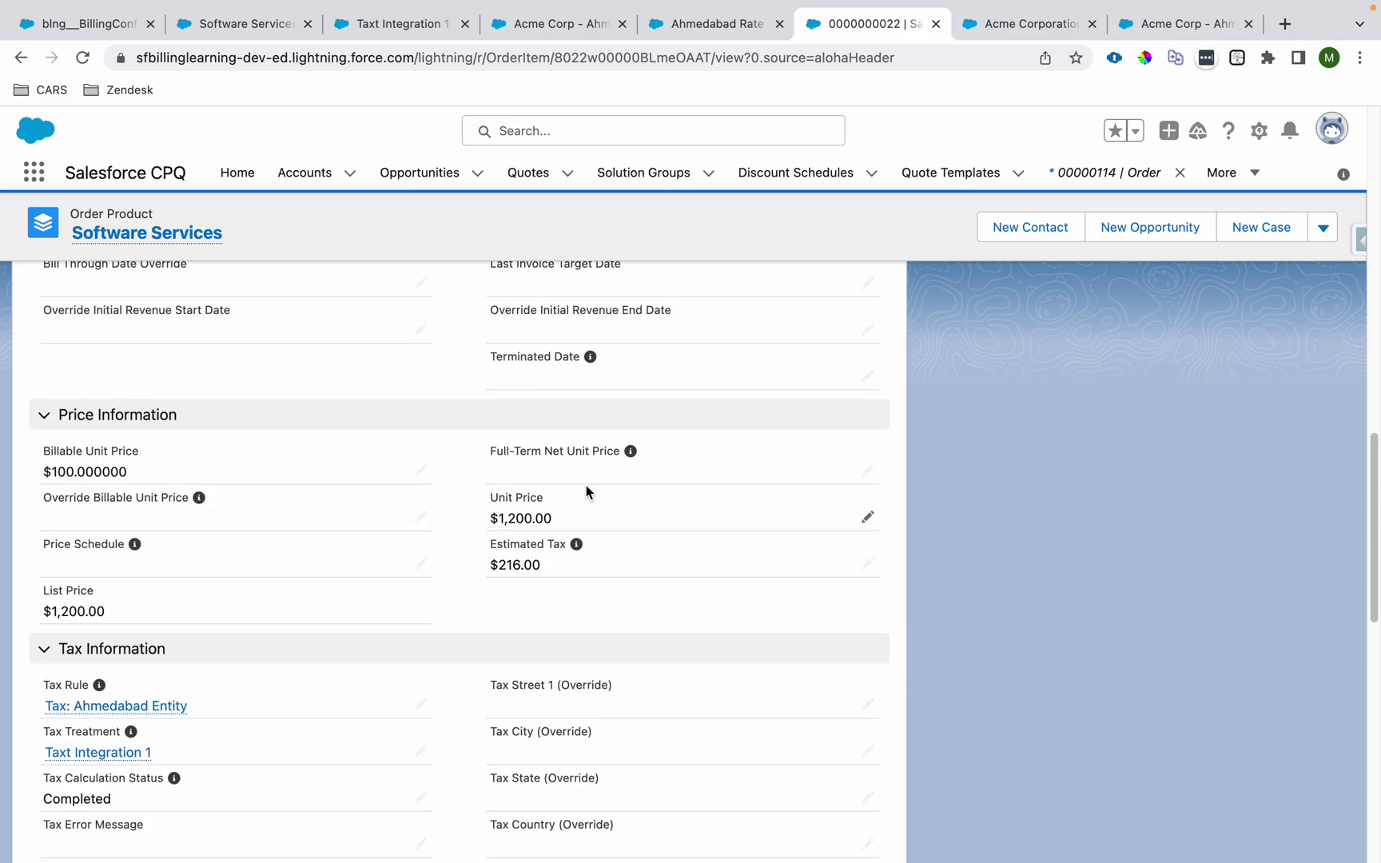
left_click_drag(495, 564, 541, 565)
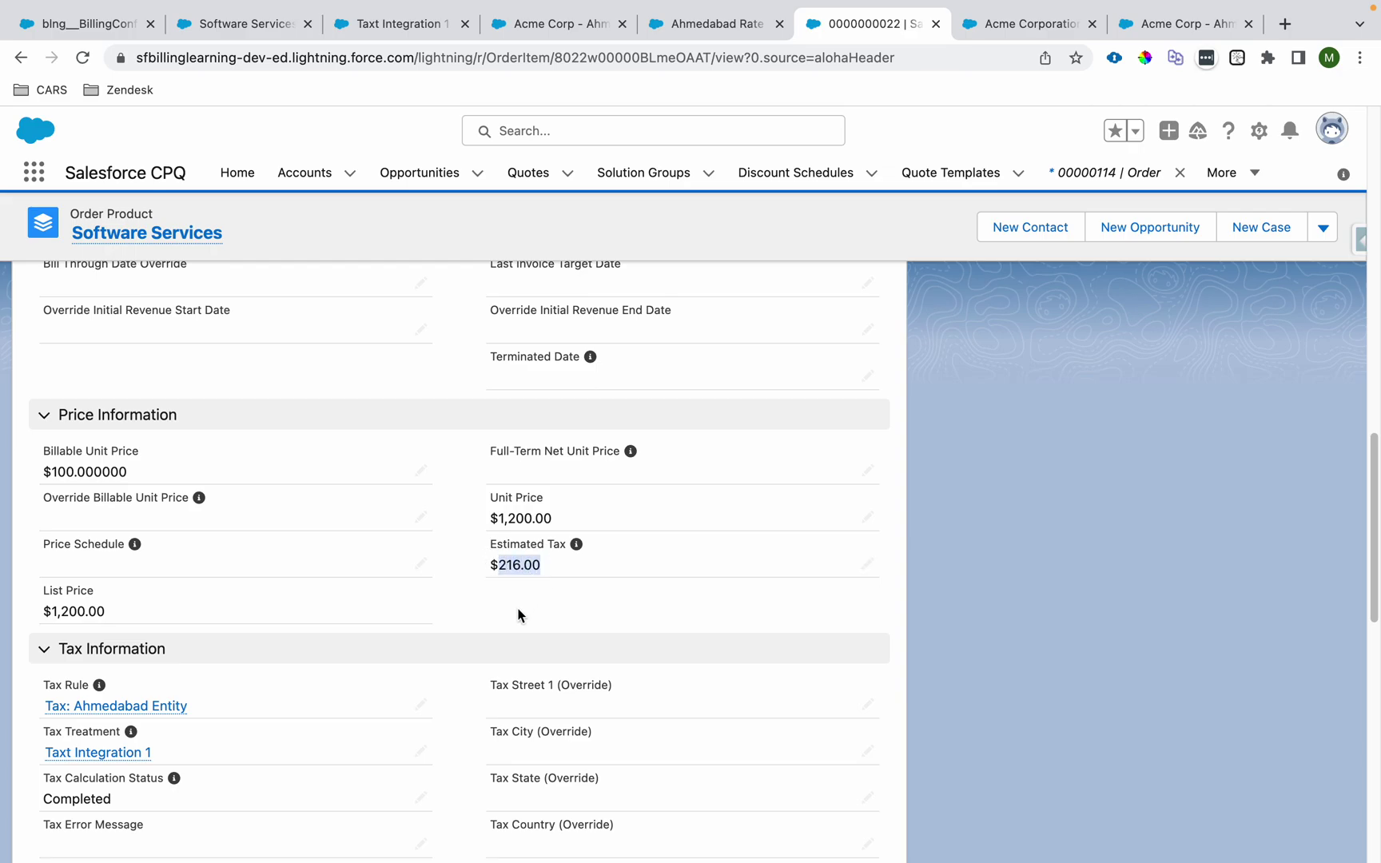
scroll(508, 617, "down", 2)
left_click_drag(40, 748, 148, 747)
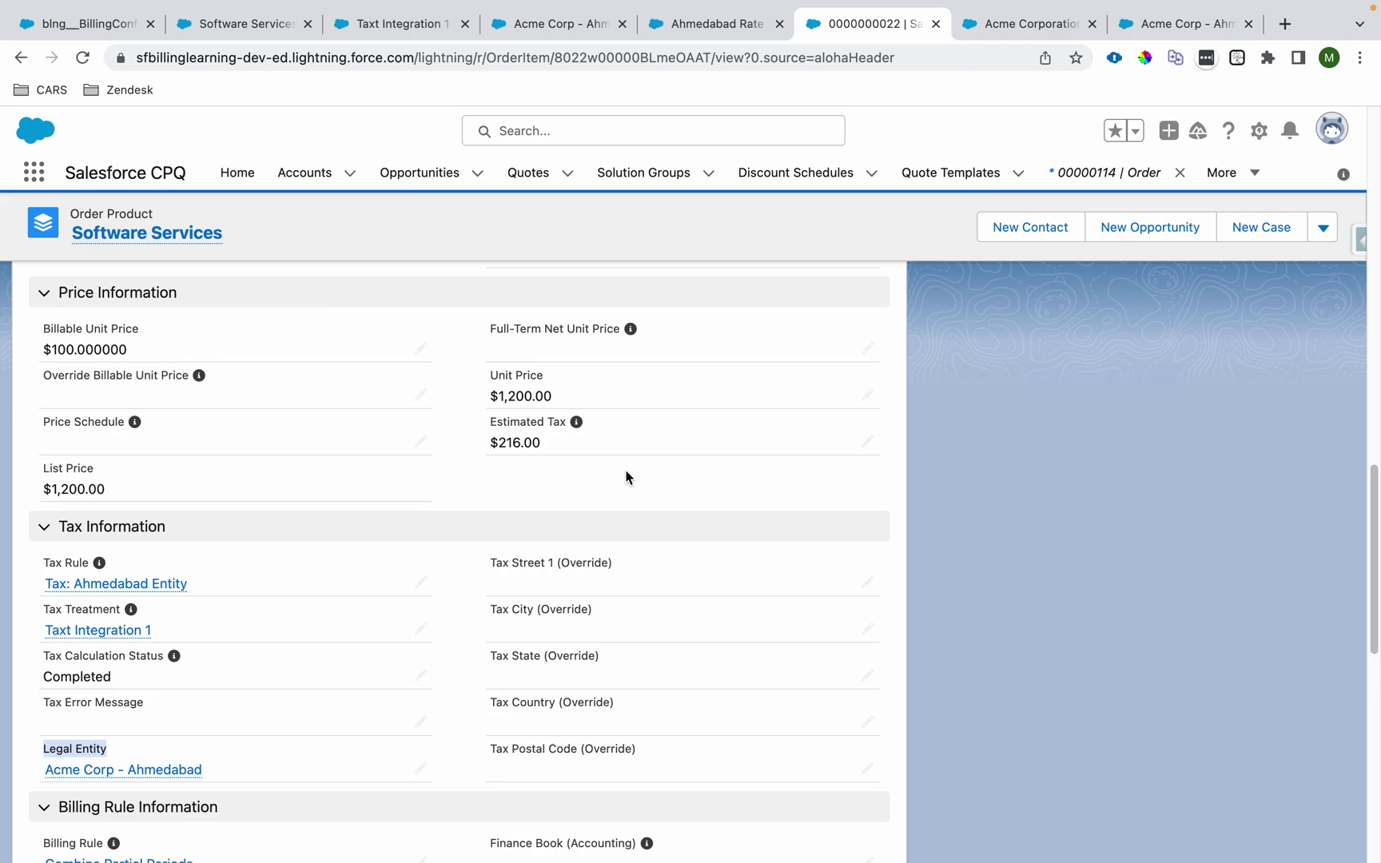
scroll(626, 478, "up", 15)
scroll(484, 420, "down", 2)
scroll(432, 423, "down", 5)
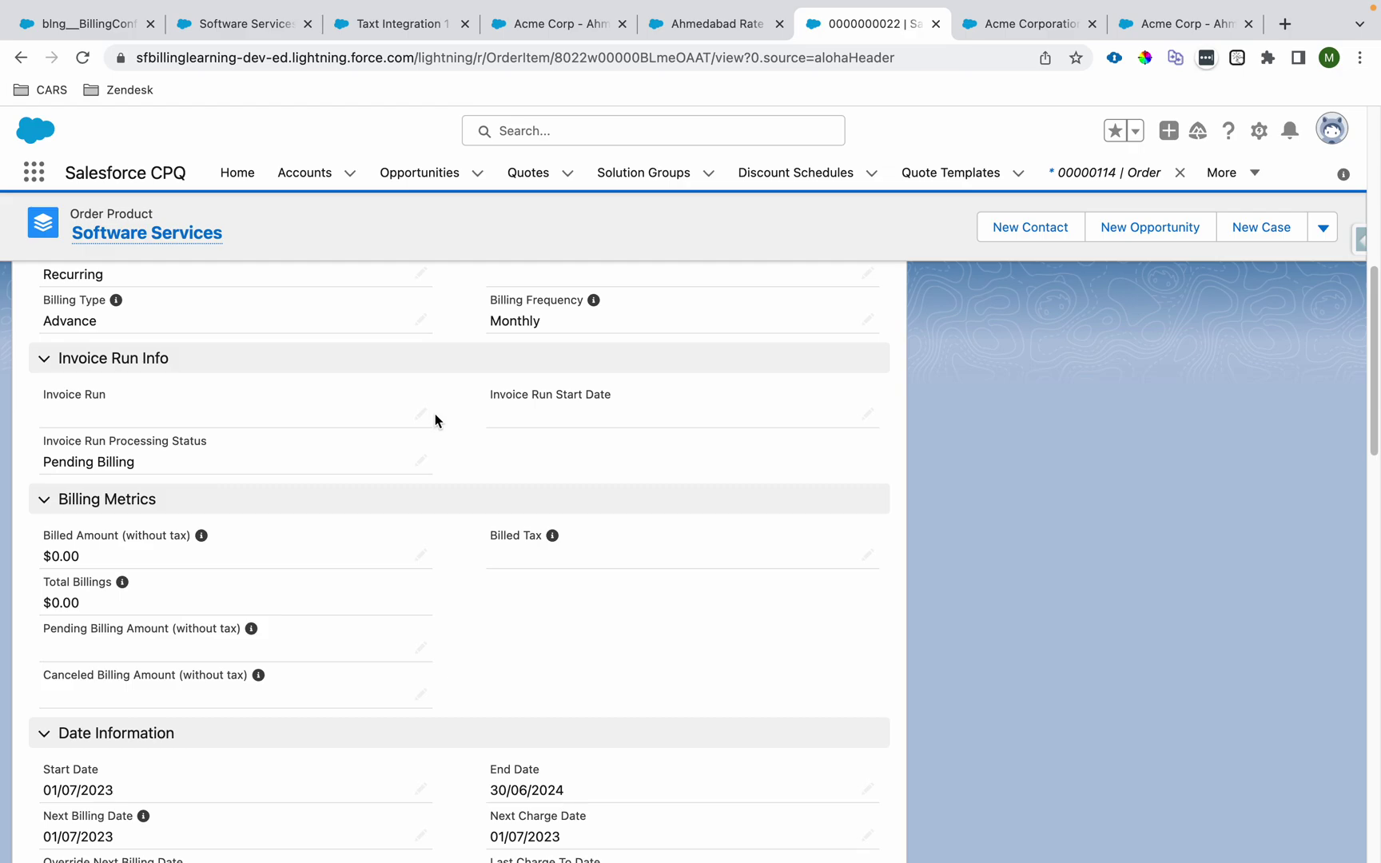
scroll(715, 618, "up", 8)
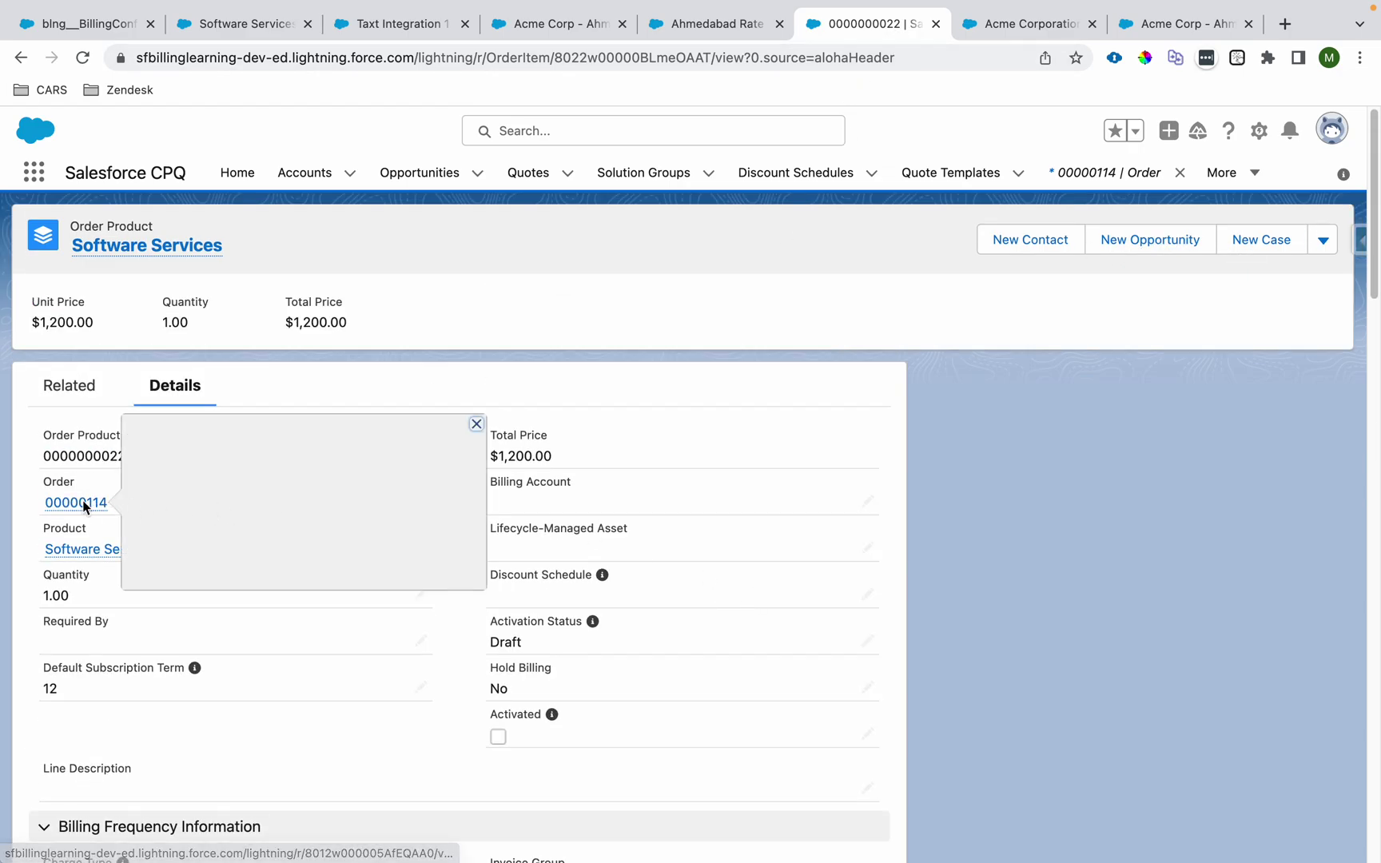
Step: Set order 00000114's status to Activated
left_click(81, 504)
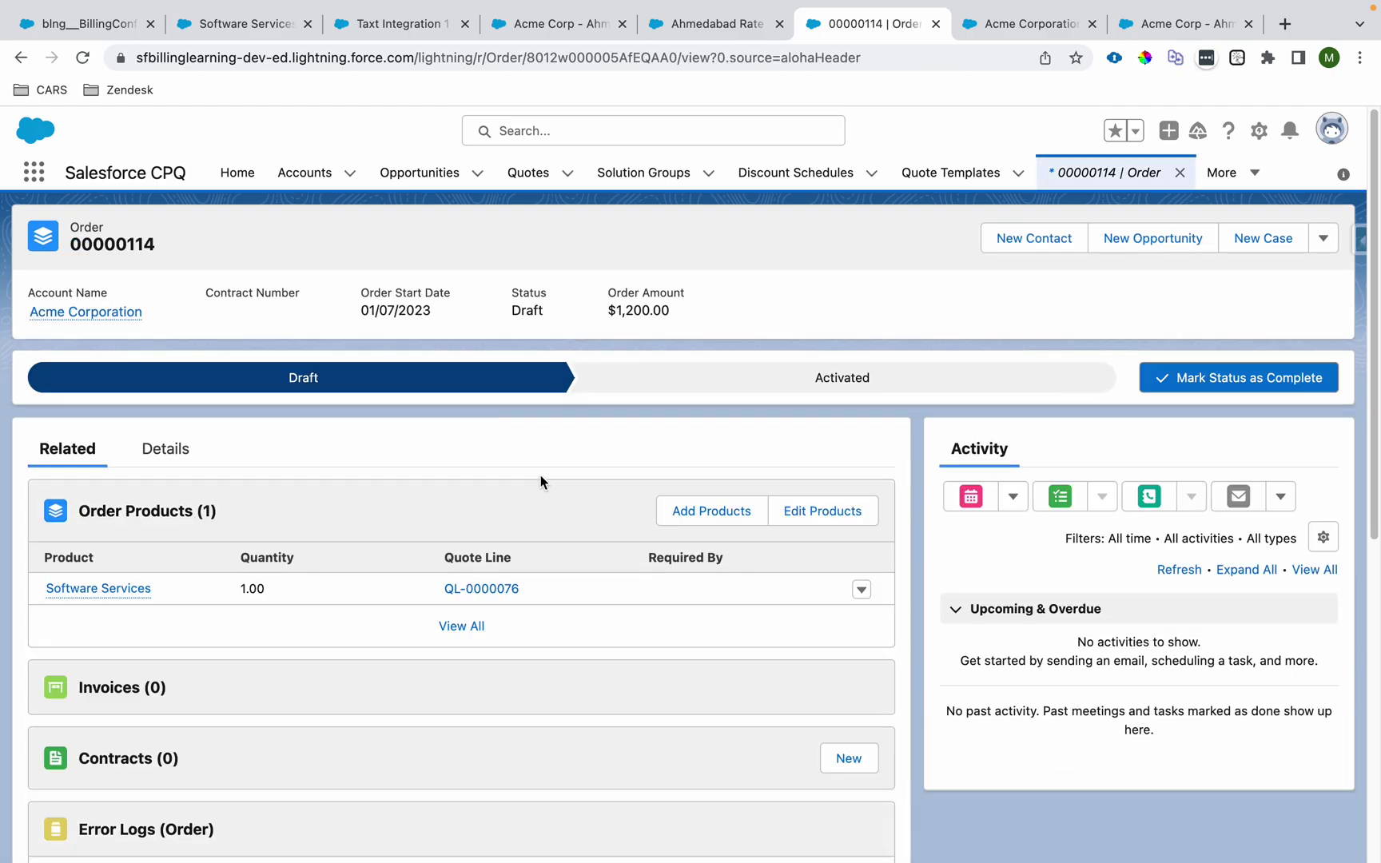
left_click(861, 378)
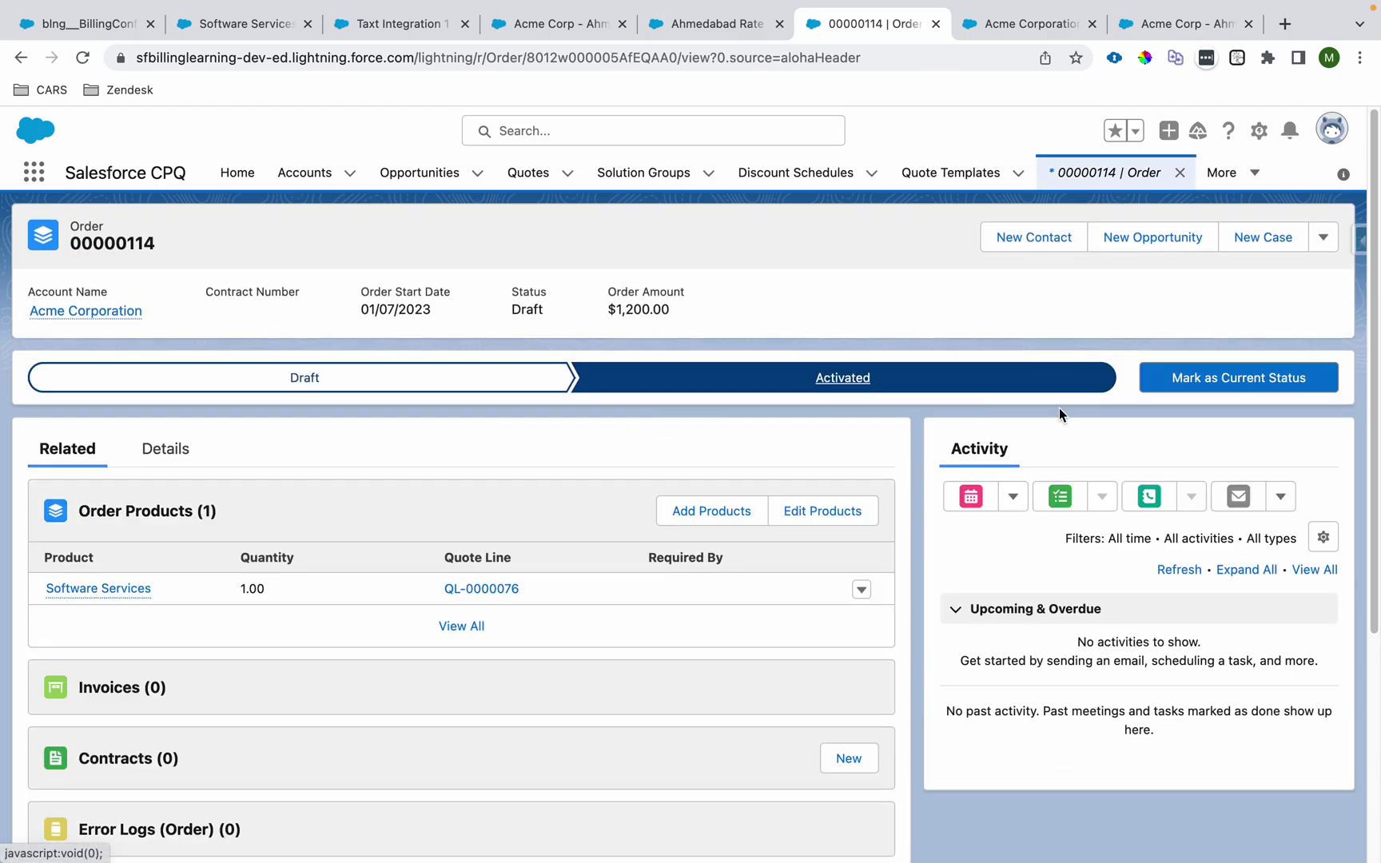
left_click(1284, 386)
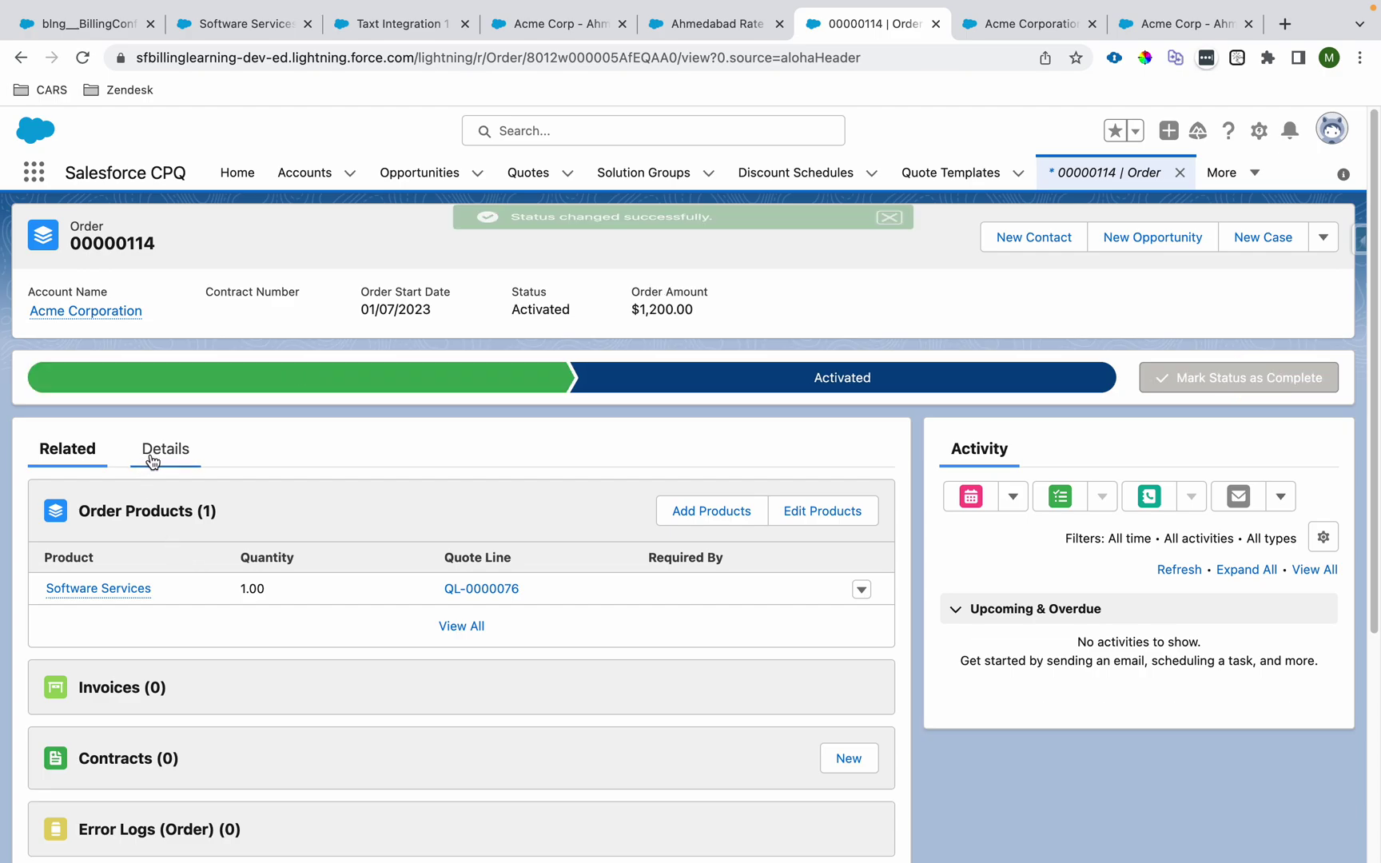
Step: Mark the order Bill Now, then open the resulting invoice INV-0003
left_click(156, 452)
scroll(705, 684, "down", 5)
scroll(705, 682, "down", 8)
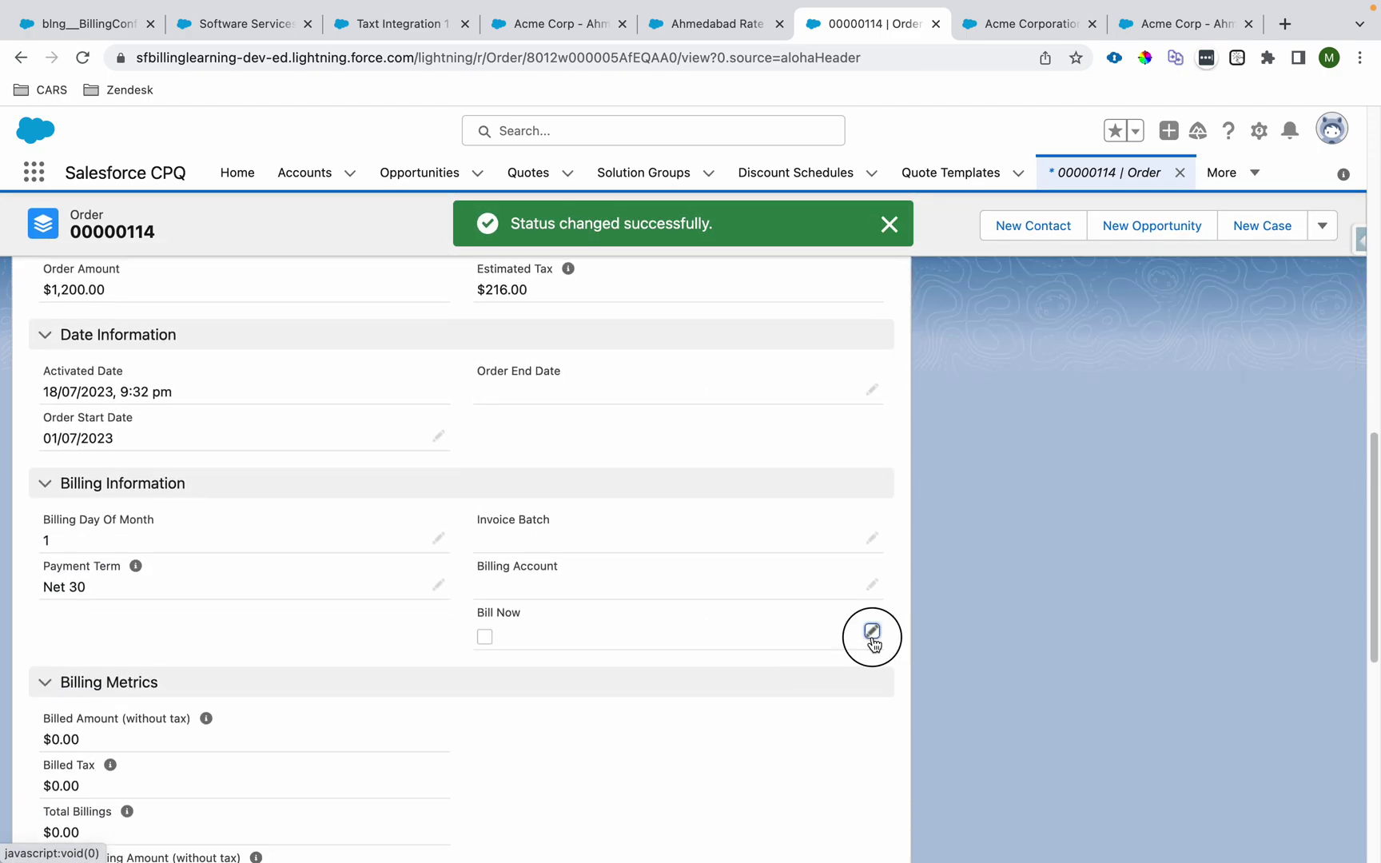
left_click(873, 642)
left_click(484, 649)
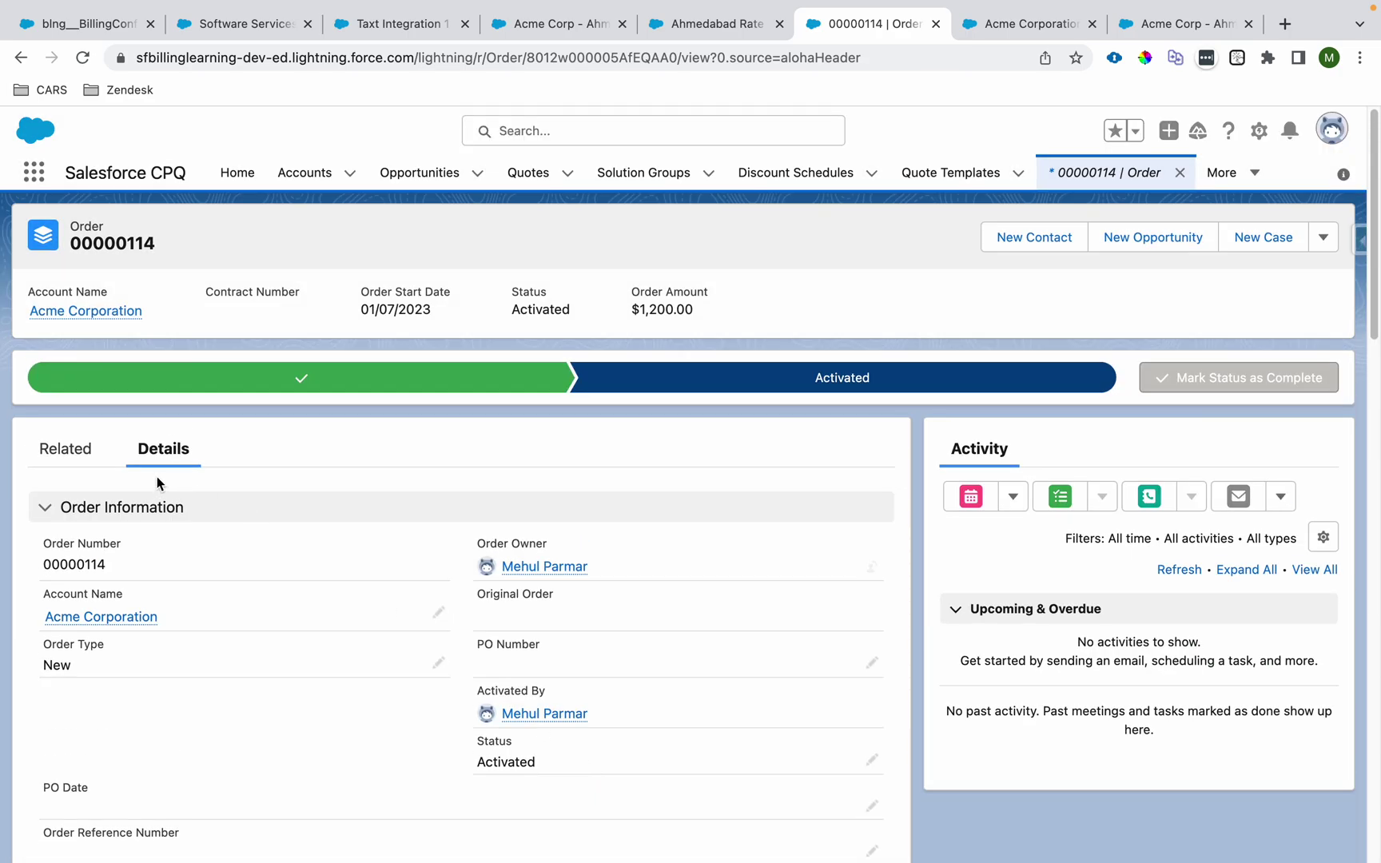
left_click(66, 449)
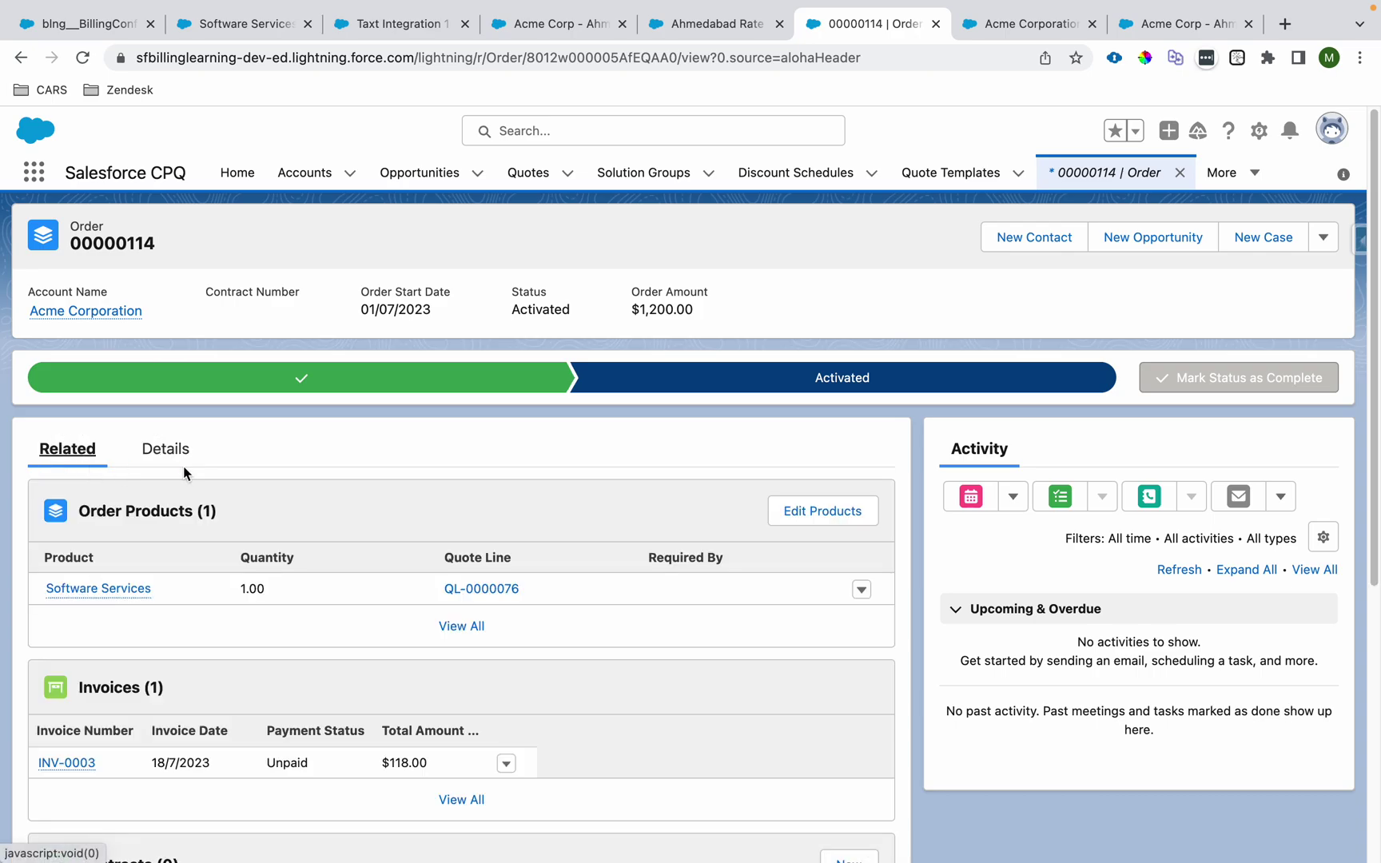
left_click(64, 759)
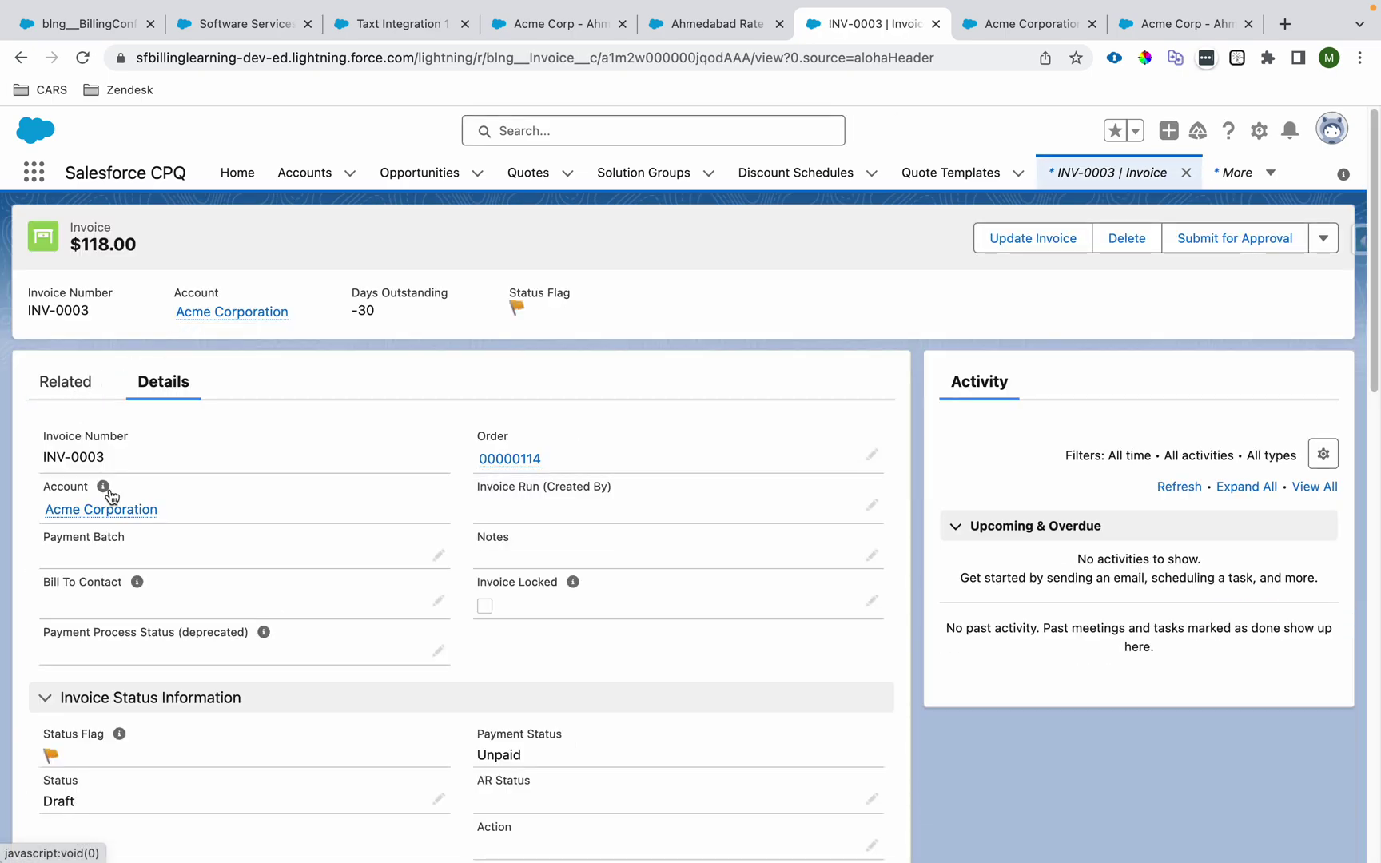
Step: Highlight INV-0003's $100.00 subtotal, $18.00 tax and $118.00 total in Price Information
scroll(103, 487, "down", 5)
left_click_drag(52, 613, 141, 620)
scroll(209, 607, "down", 4)
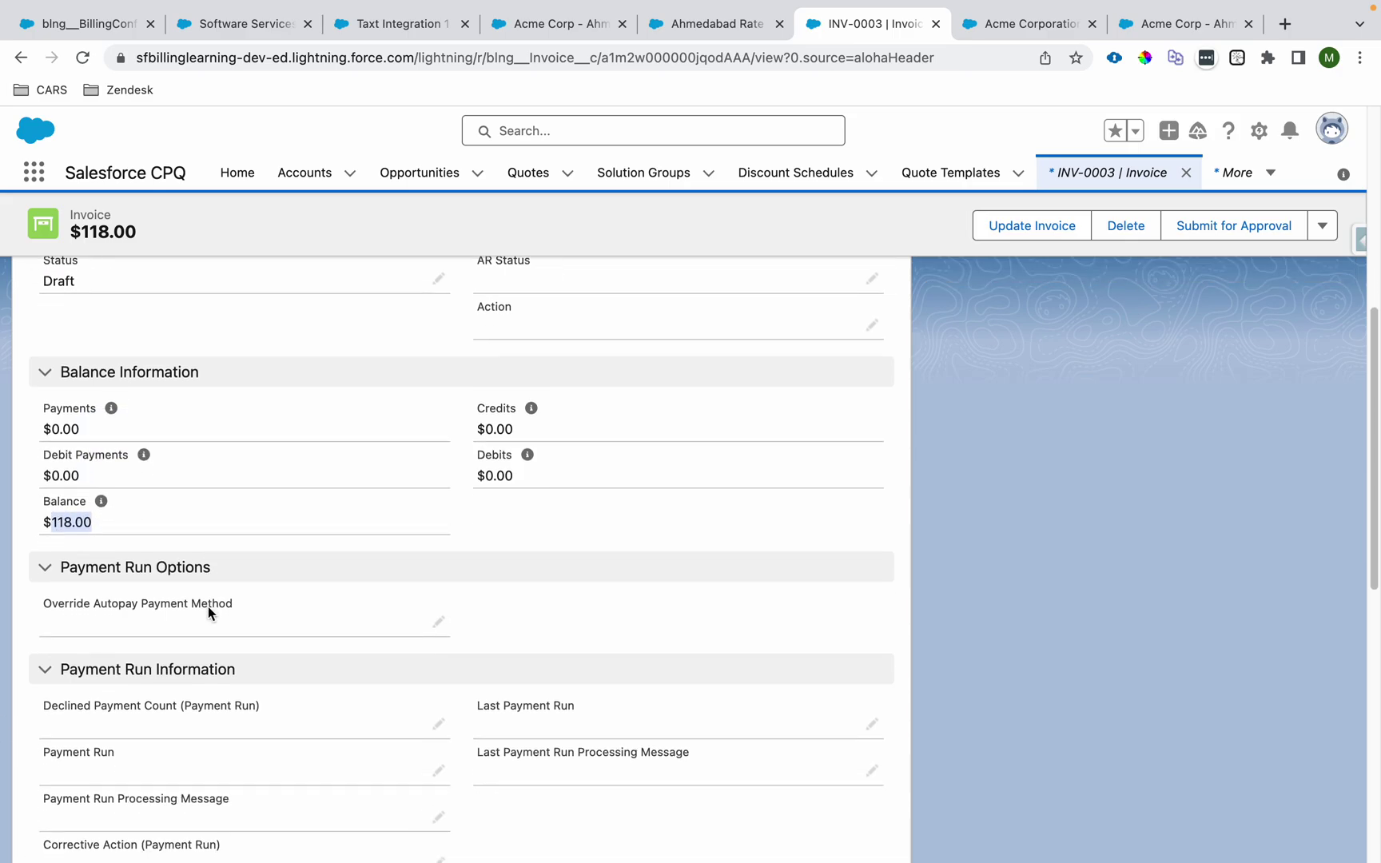
scroll(208, 608, "down", 4)
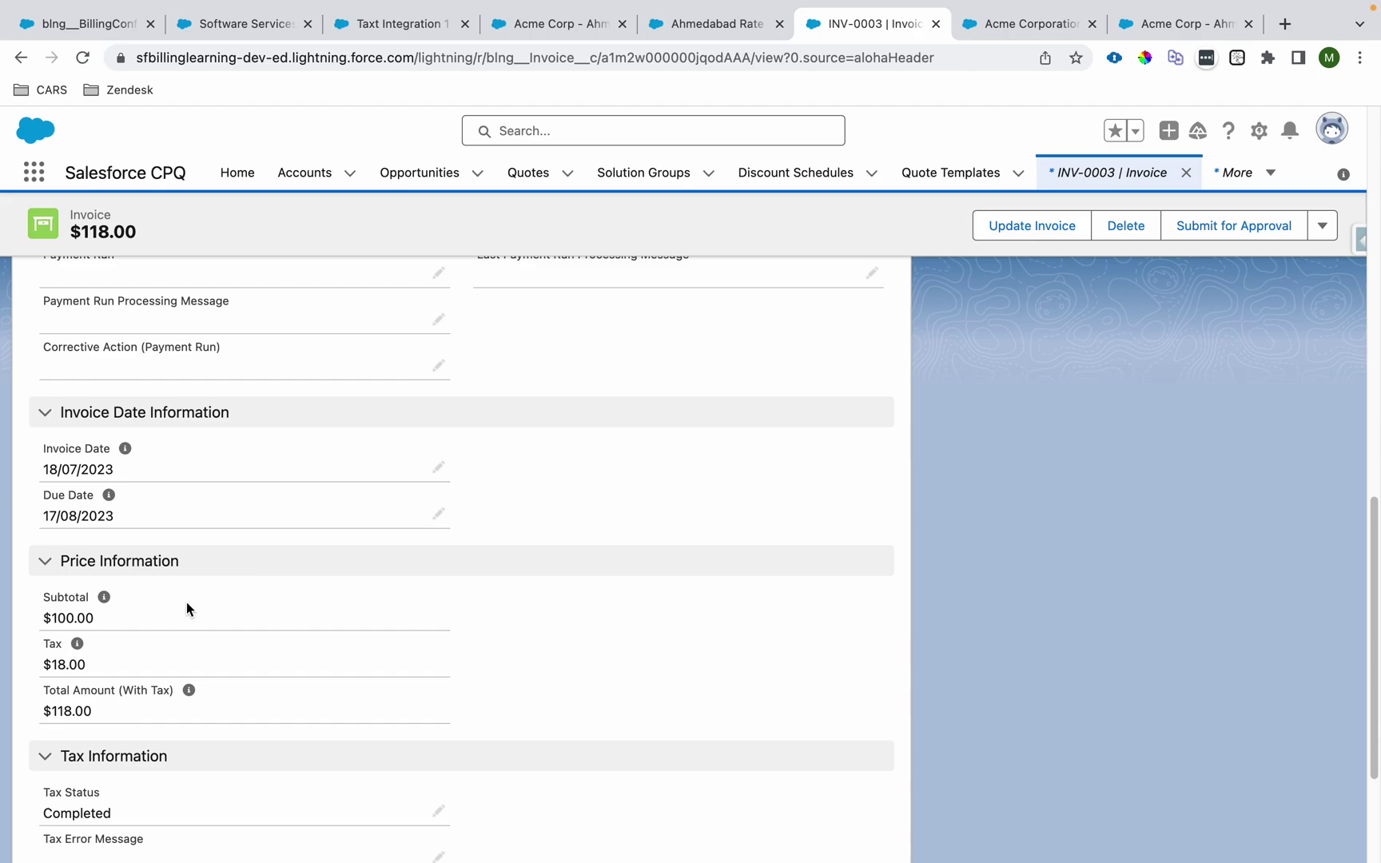
left_click_drag(51, 664, 83, 618)
left_click_drag(52, 667, 89, 663)
left_click_drag(57, 619, 123, 617)
left_click_drag(93, 712, 51, 711)
Step: Show the invoice's related invoice lines
scroll(71, 697, "up", 1)
scroll(72, 698, "up", 10)
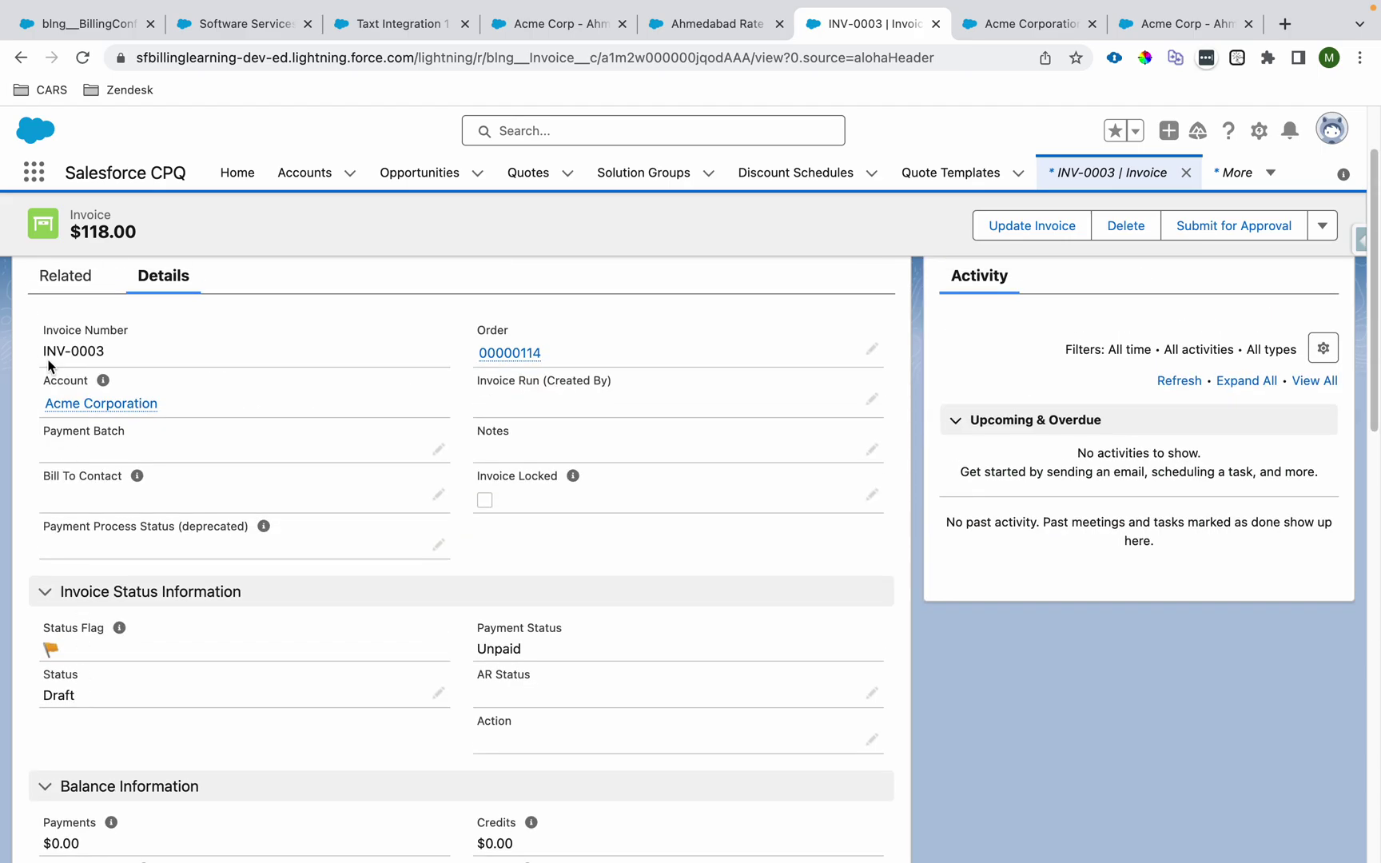
left_click(68, 386)
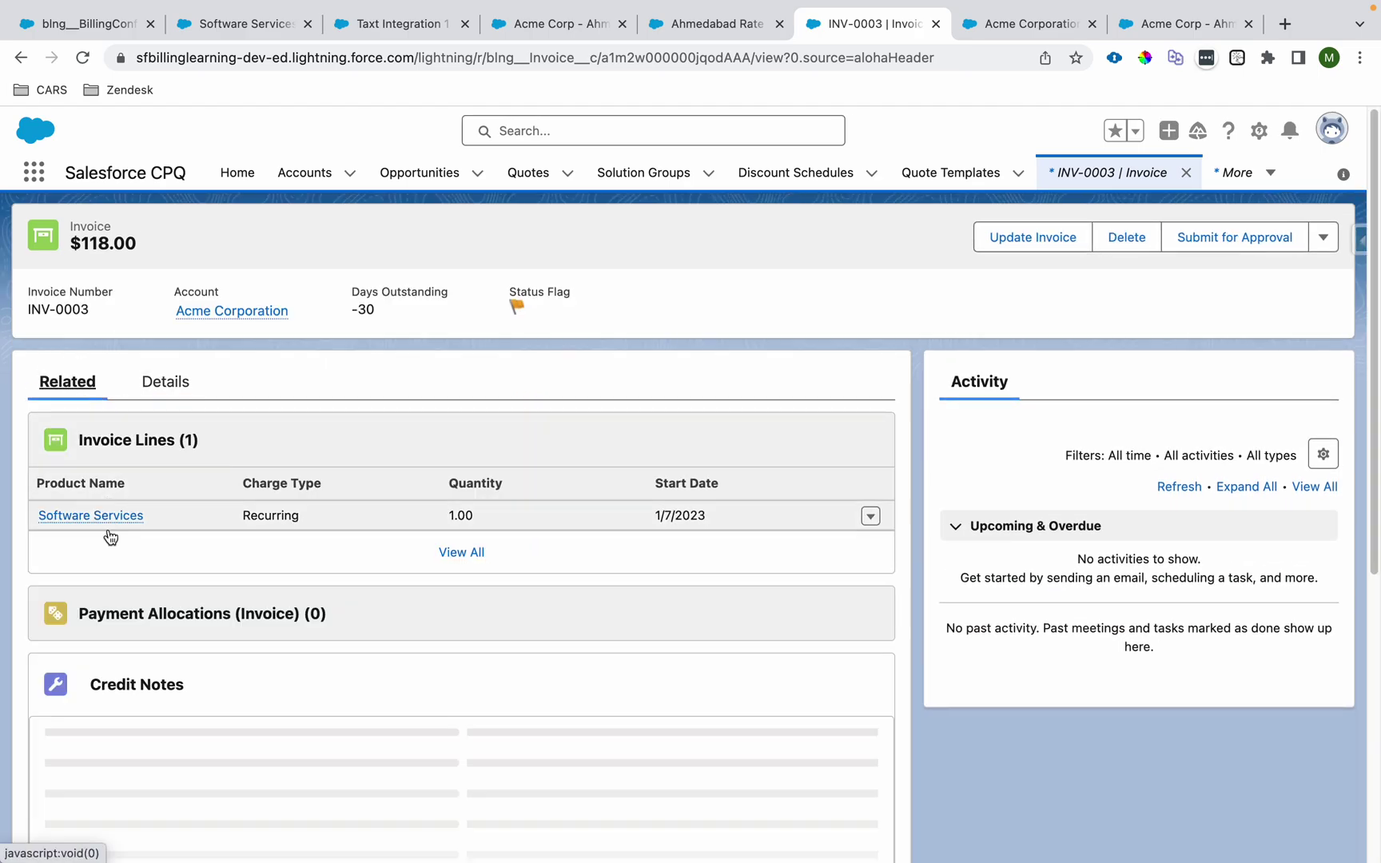
Step: Review the Software Services invoice line's 18% Ahmedabad tax and Acme Corp - Ahmedabad legal entity
left_click(108, 518)
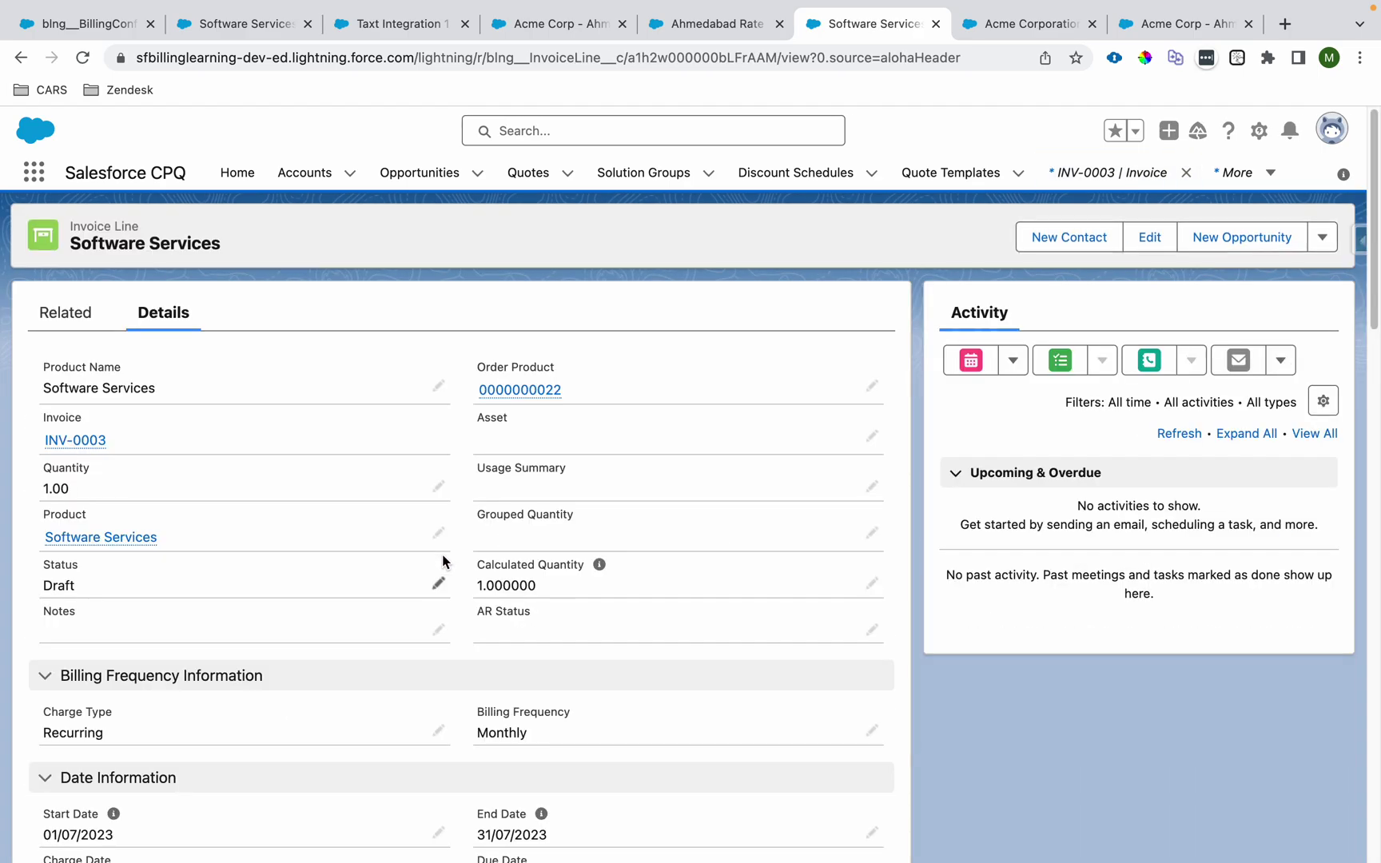
scroll(440, 568, "down", 5)
scroll(445, 562, "down", 3)
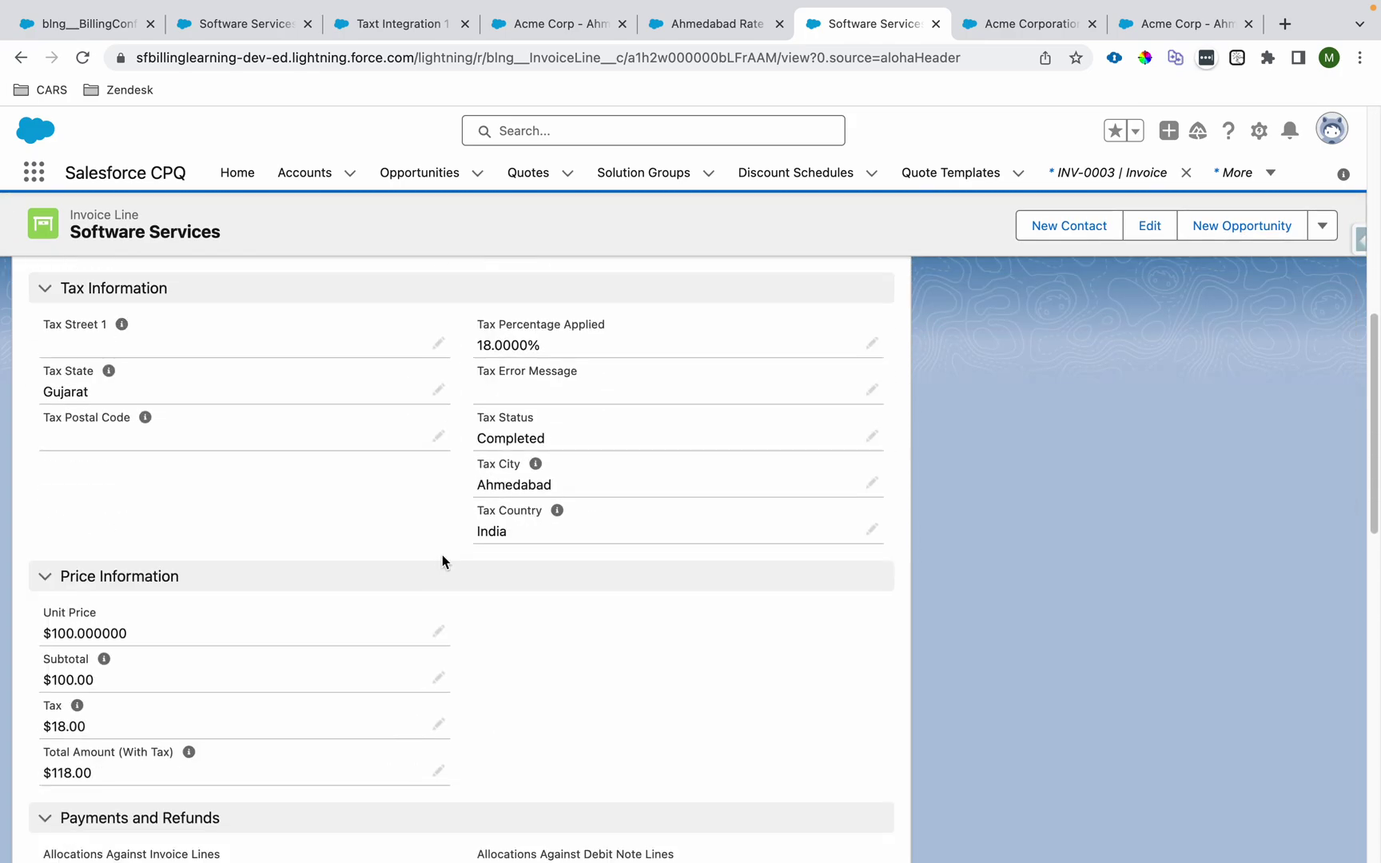
left_click_drag(572, 301, 454, 295)
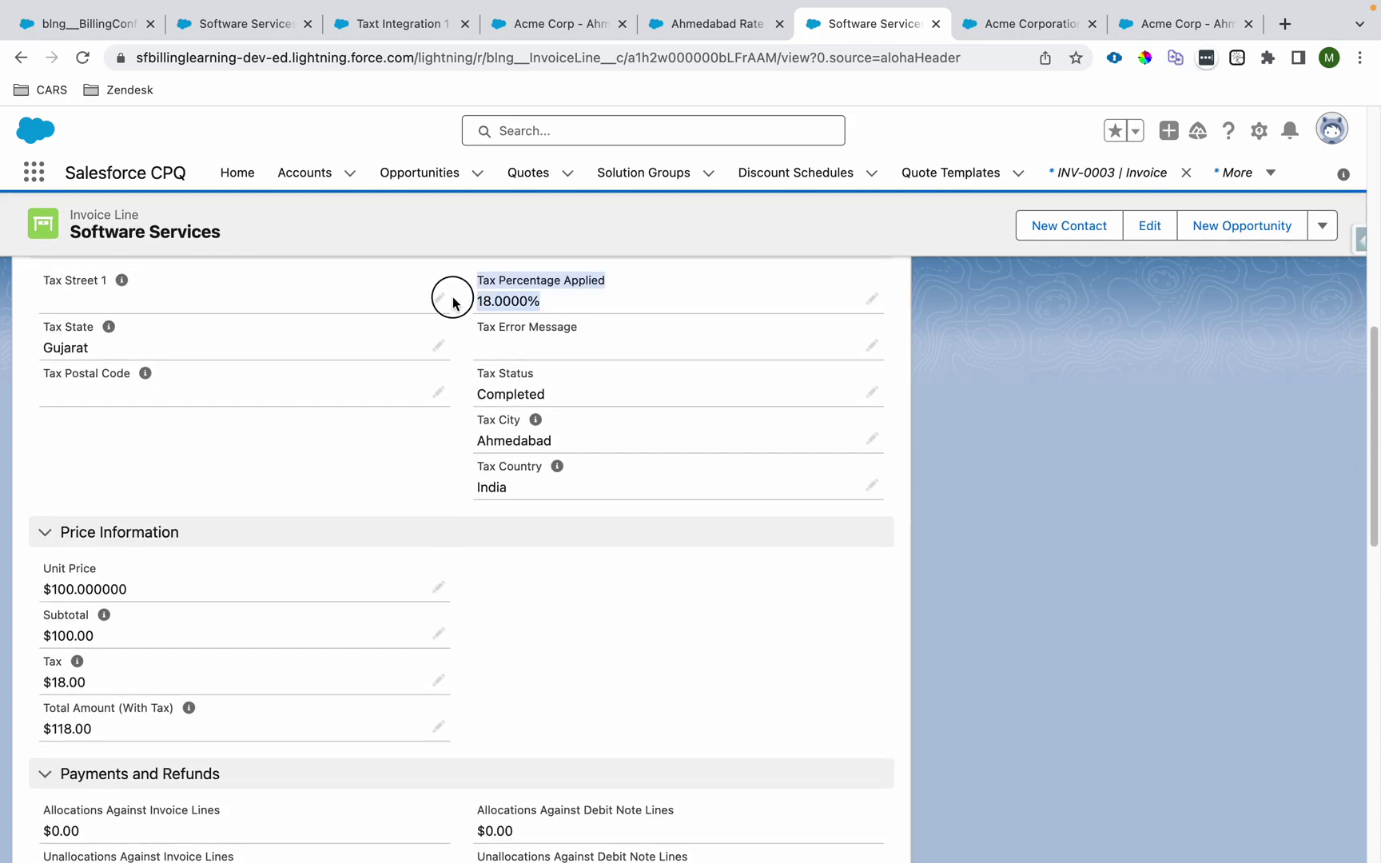
scroll(342, 456, "down", 2)
left_click_drag(37, 514, 87, 514)
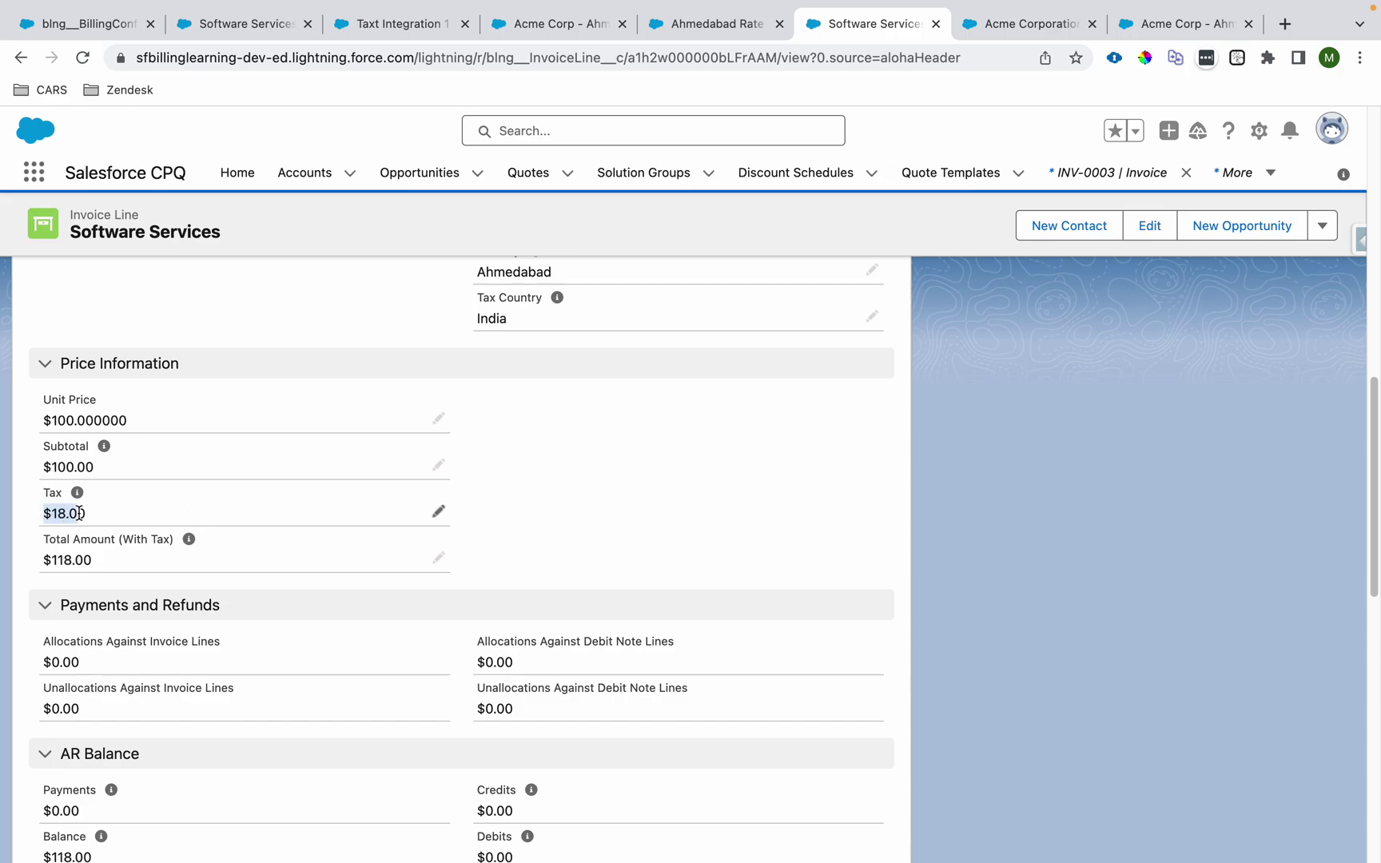
scroll(191, 512, "down", 6)
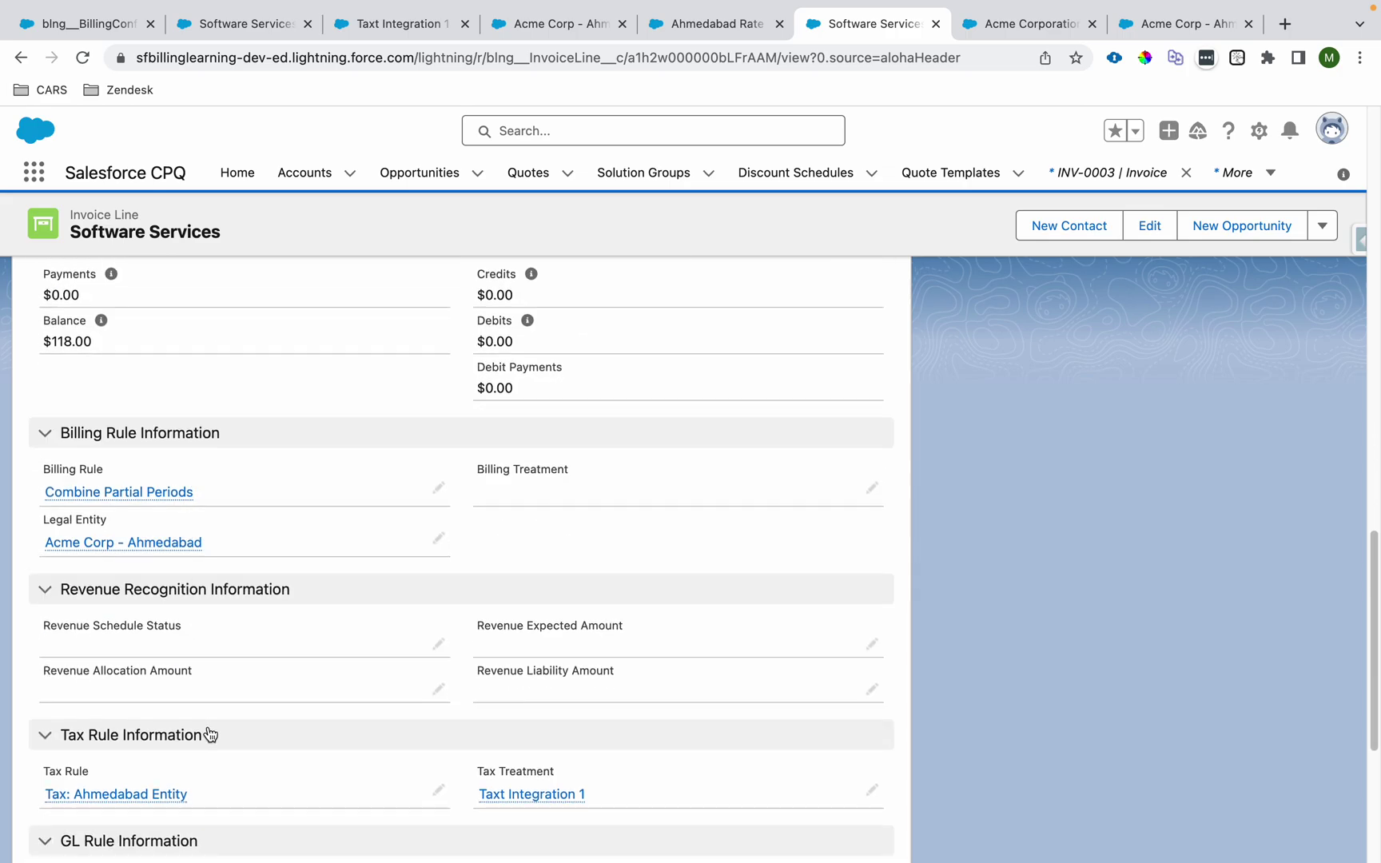
scroll(199, 639, "down", 2)
left_click_drag(205, 392, 51, 395)
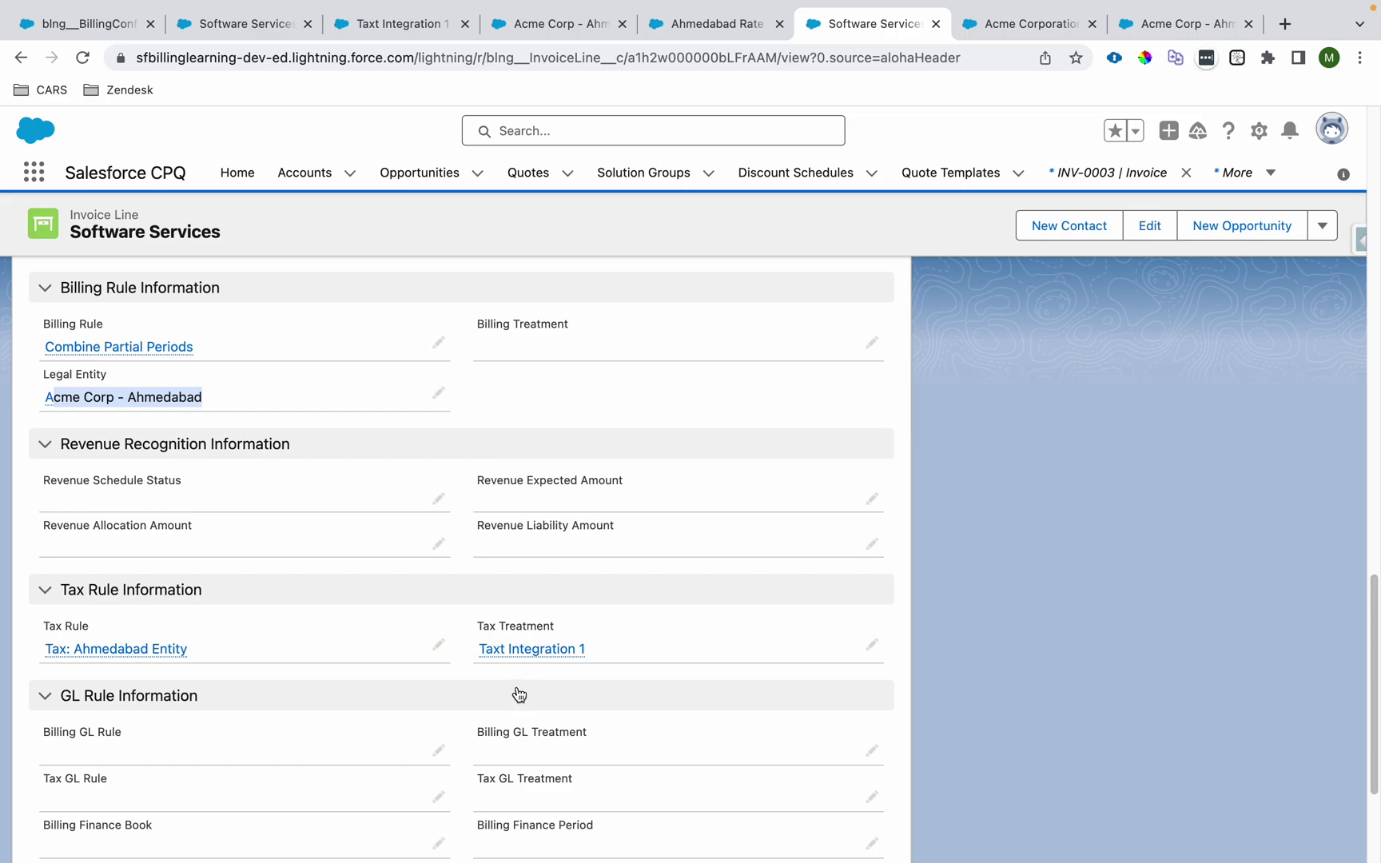
scroll(518, 694, "up", 10)
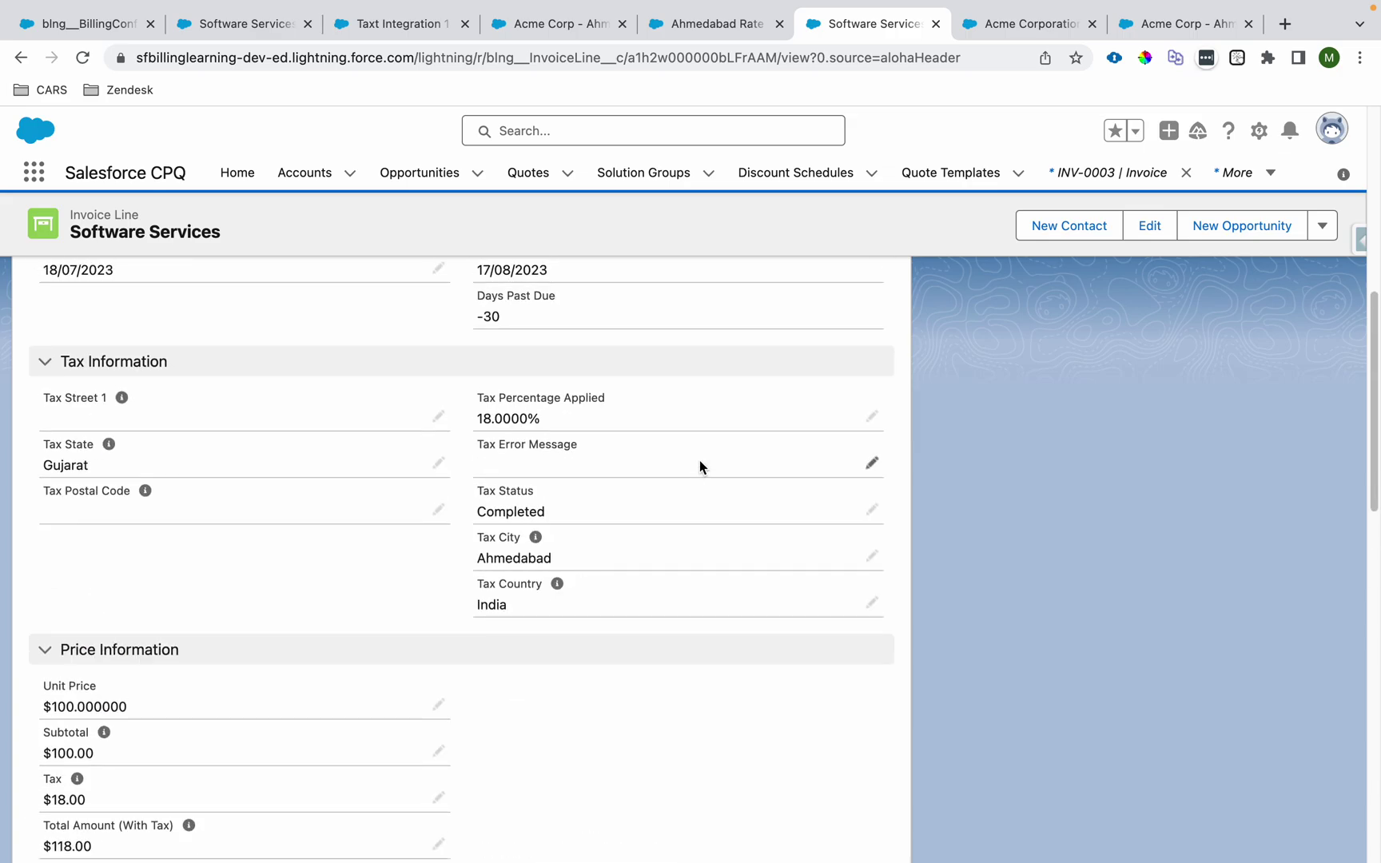